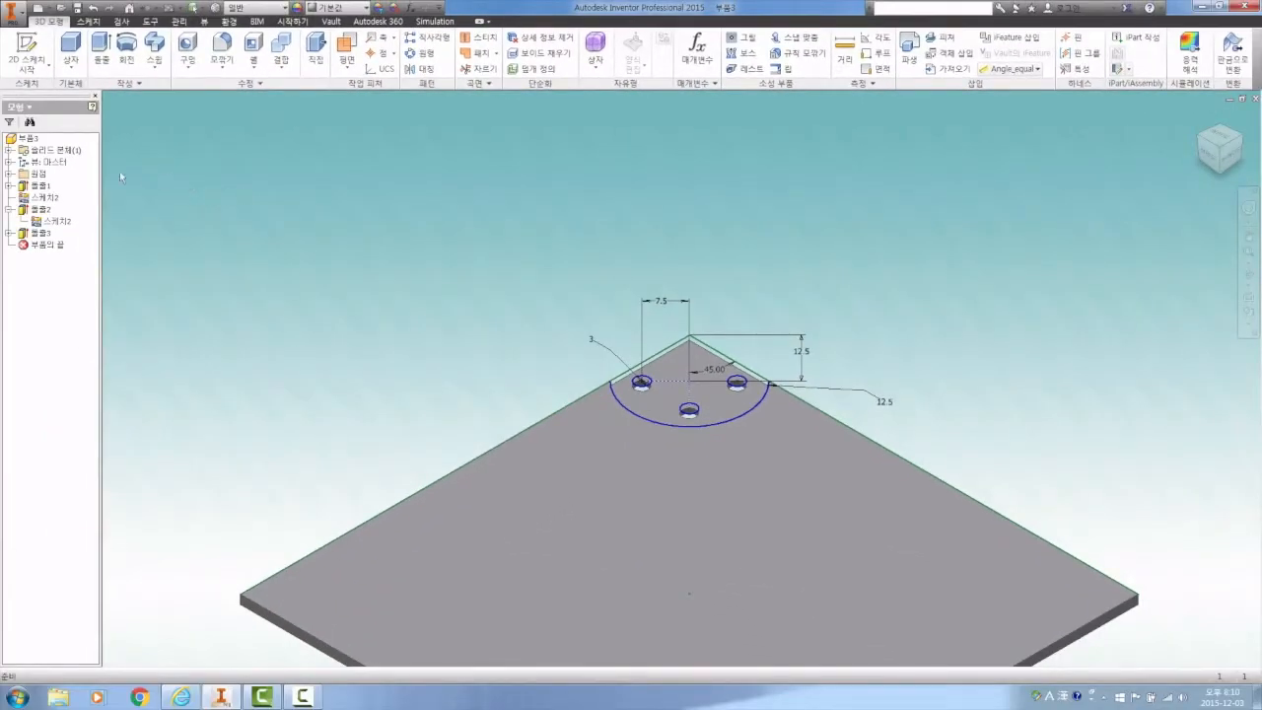
Turn off the visibility of the shared sketch 스케치2 listed under extrusion 돌출2
left_click(56, 223)
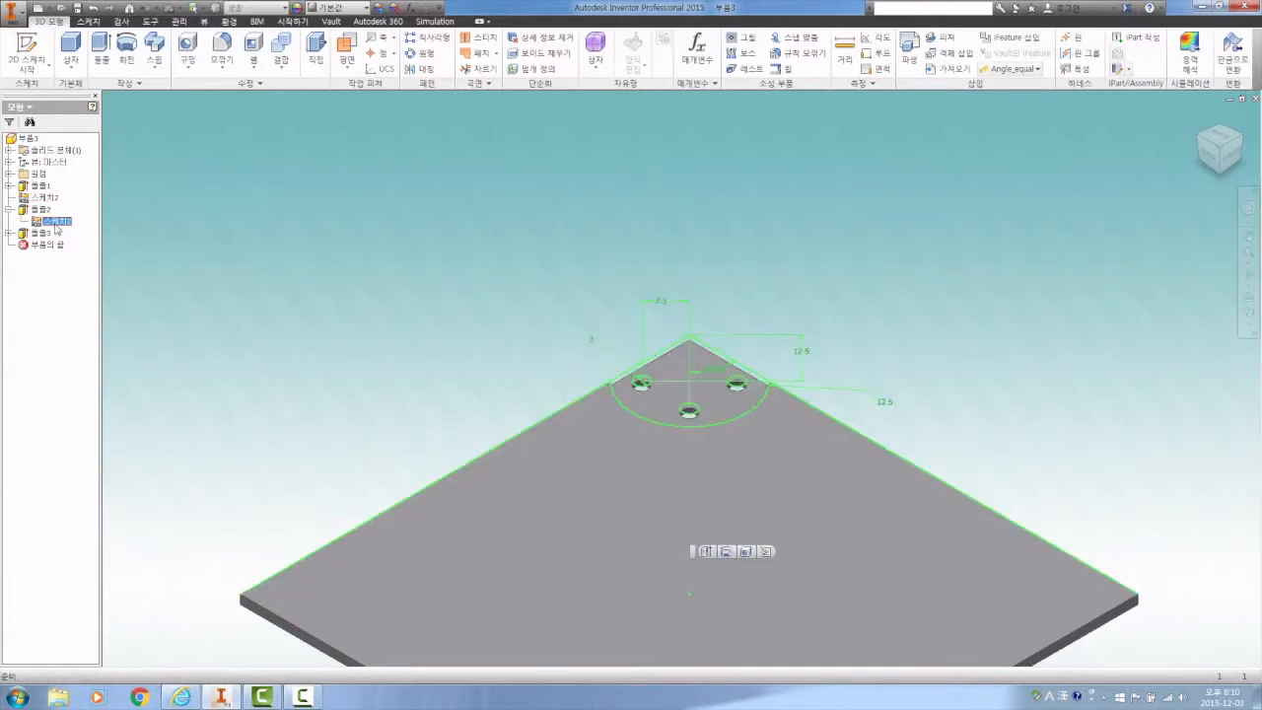
right_click(57, 225)
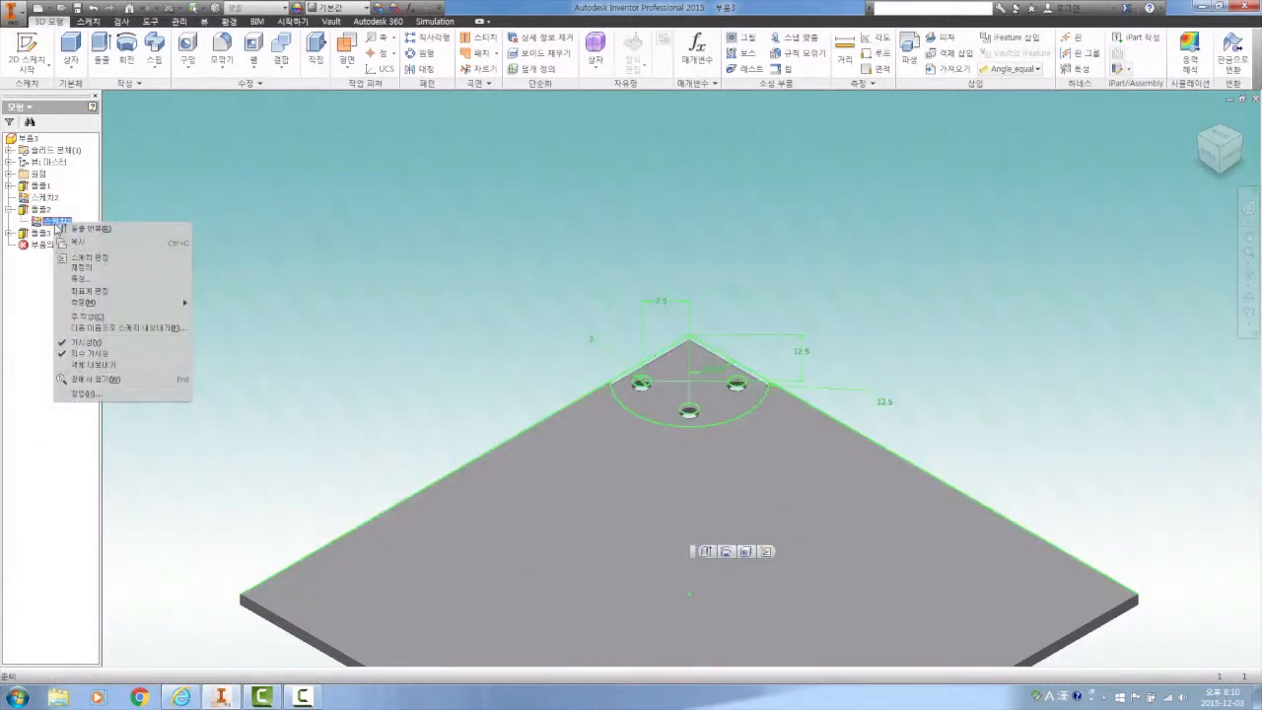
left_click(65, 343)
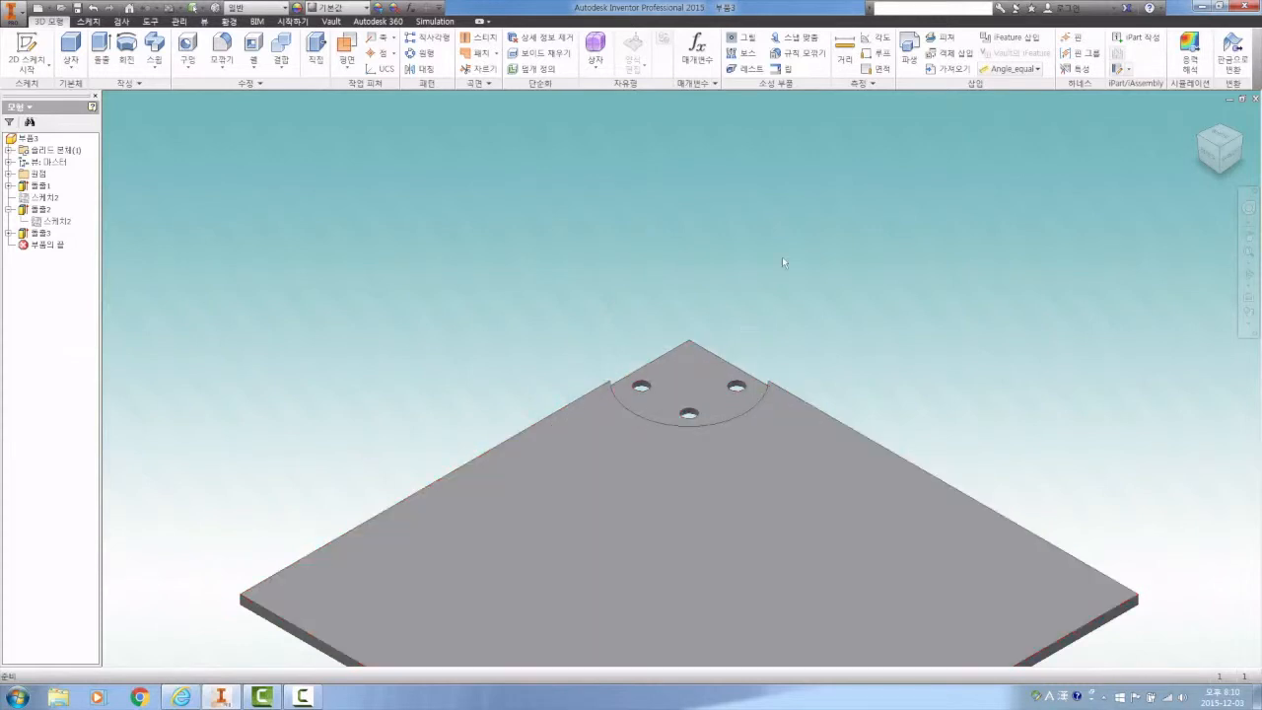
Mirror the corner recess 돌출2 and its three holes 돌출3 about the YZ plane
left_click(1249, 253)
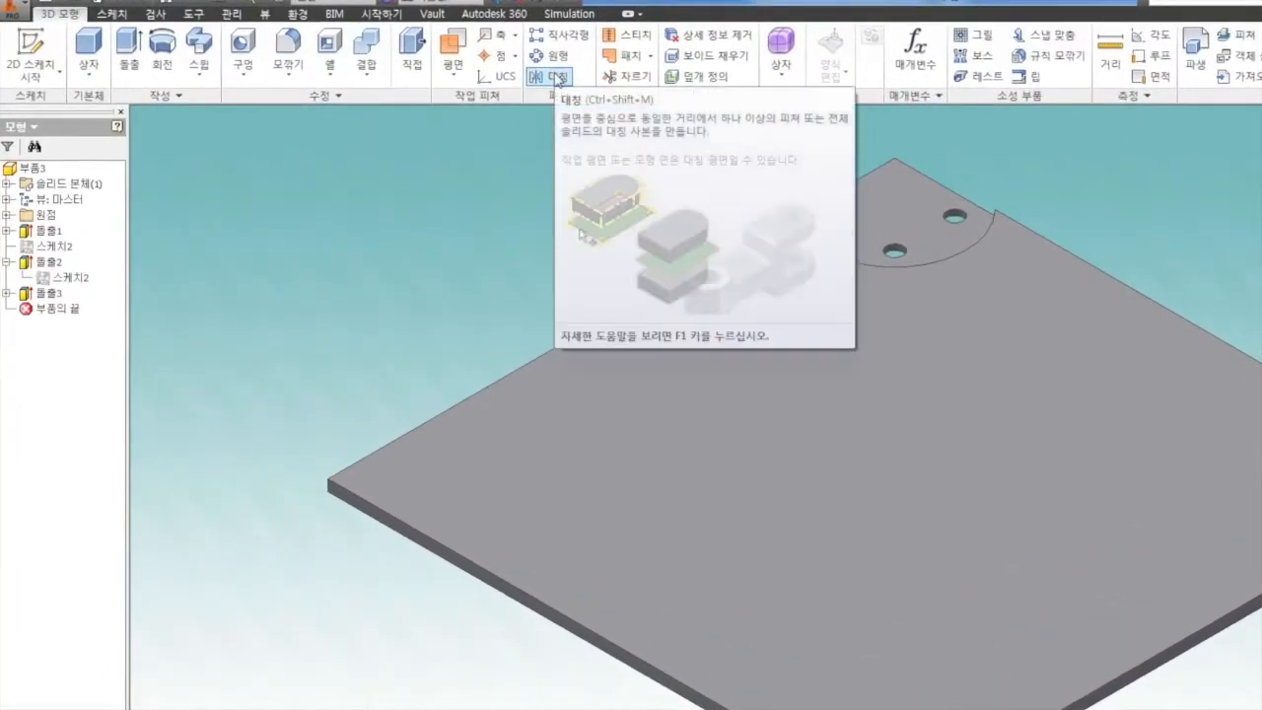
left_click(558, 79)
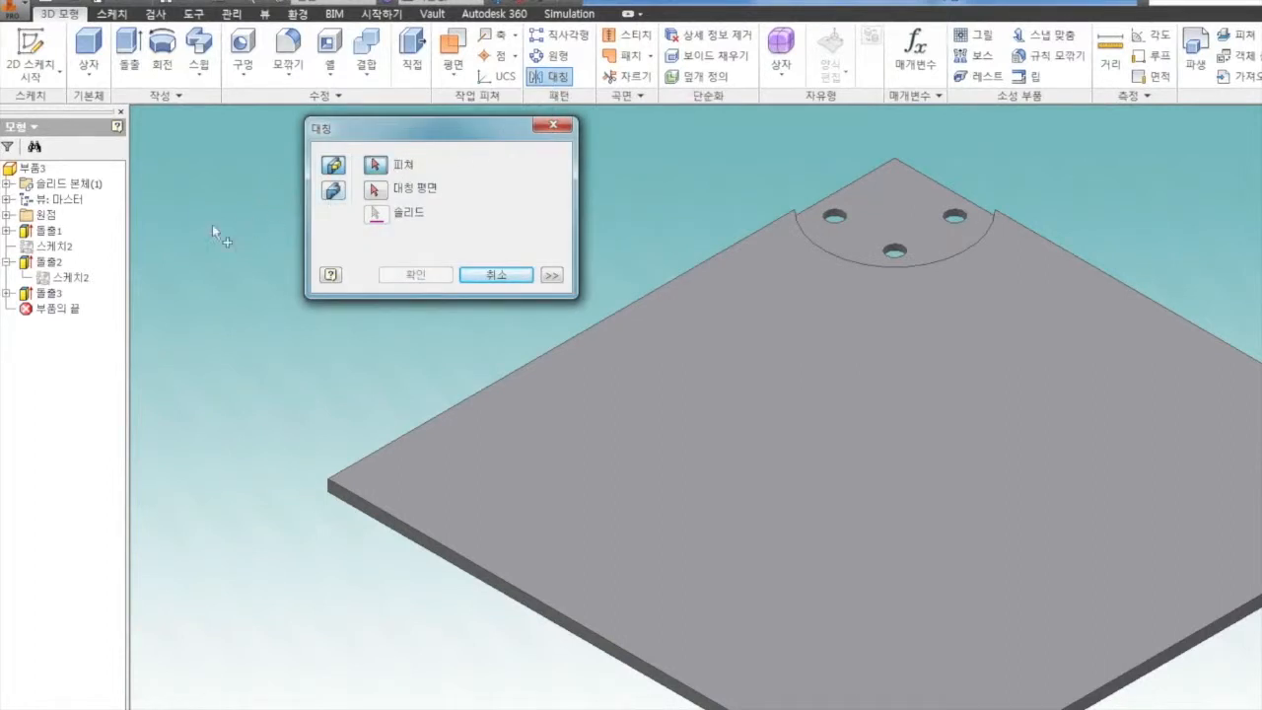
left_click(47, 264)
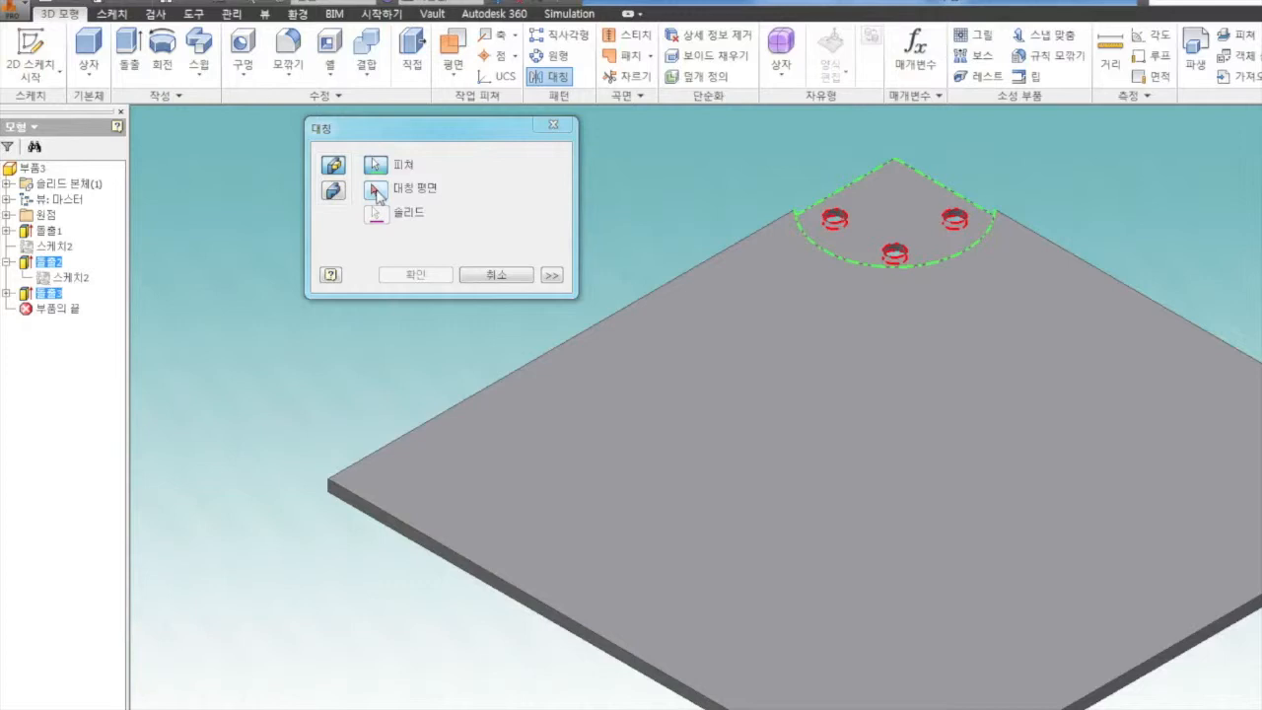
left_click(376, 191)
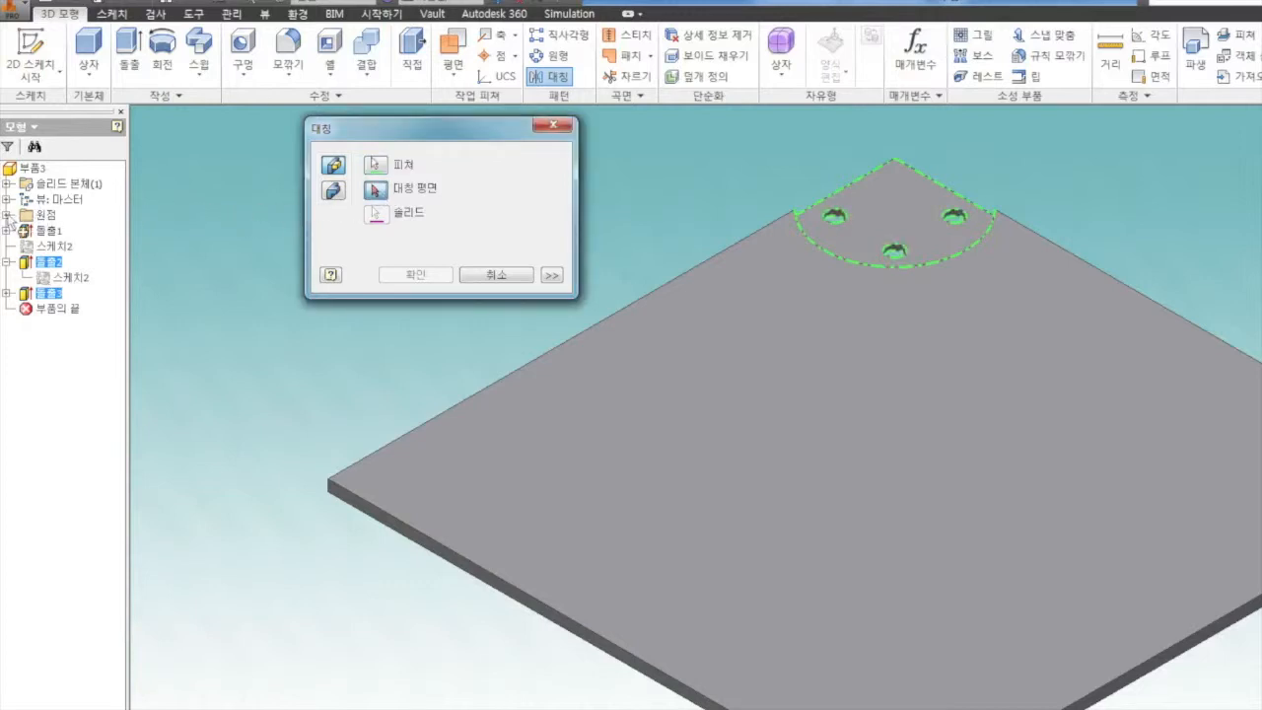
left_click(7, 214)
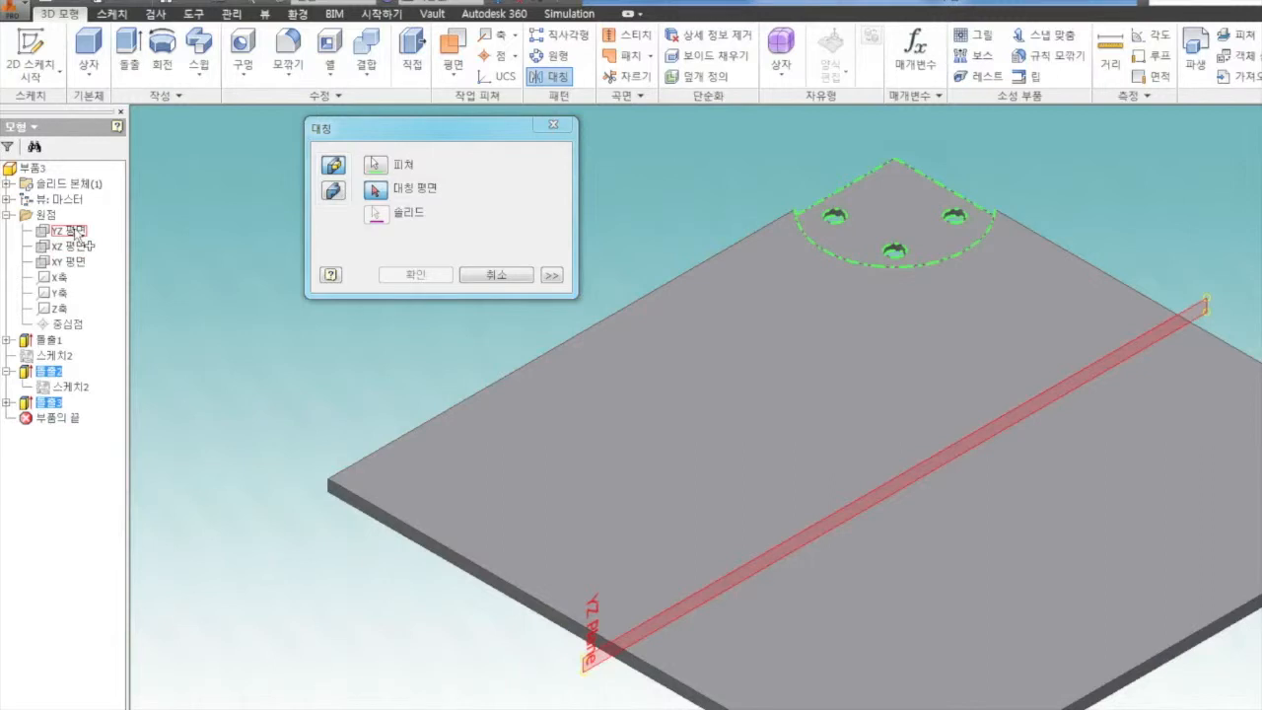
left_click(74, 231)
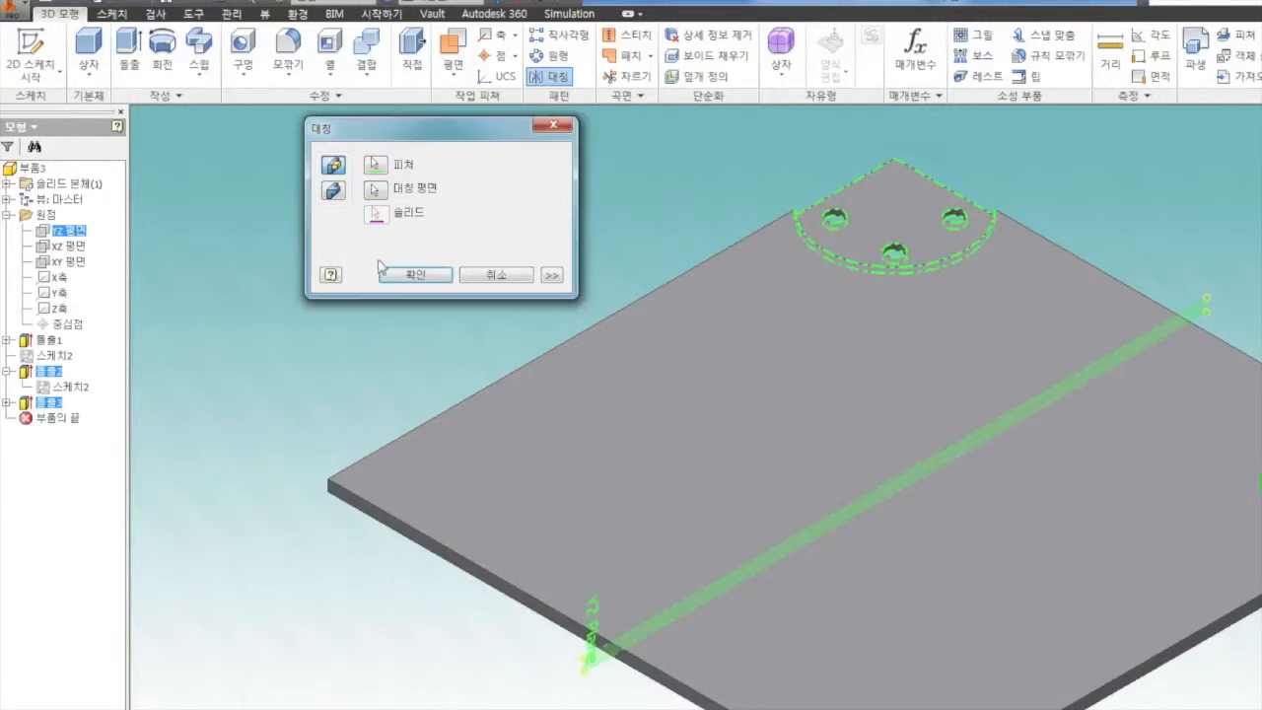
left_click(414, 276)
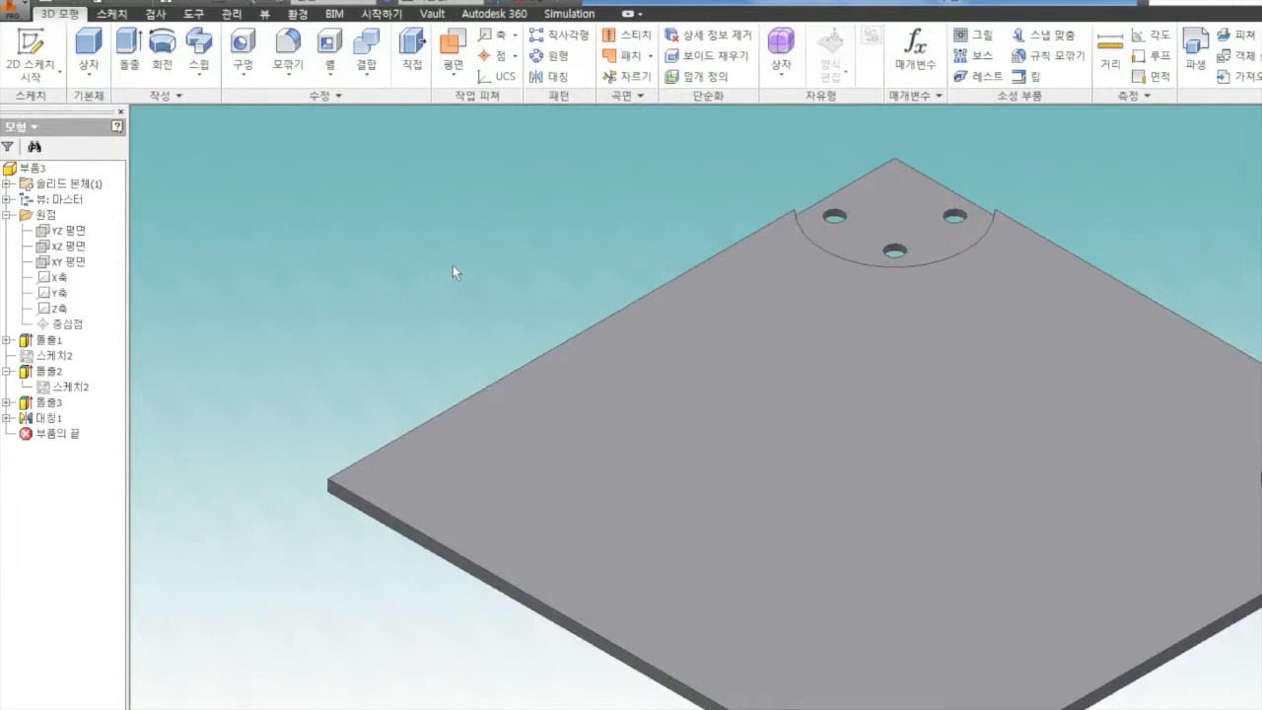
Mirror 돌출2, 돌출3 and the first mirror feature 대칭1 about the XY plane to fill the remaining corners
left_click(558, 76)
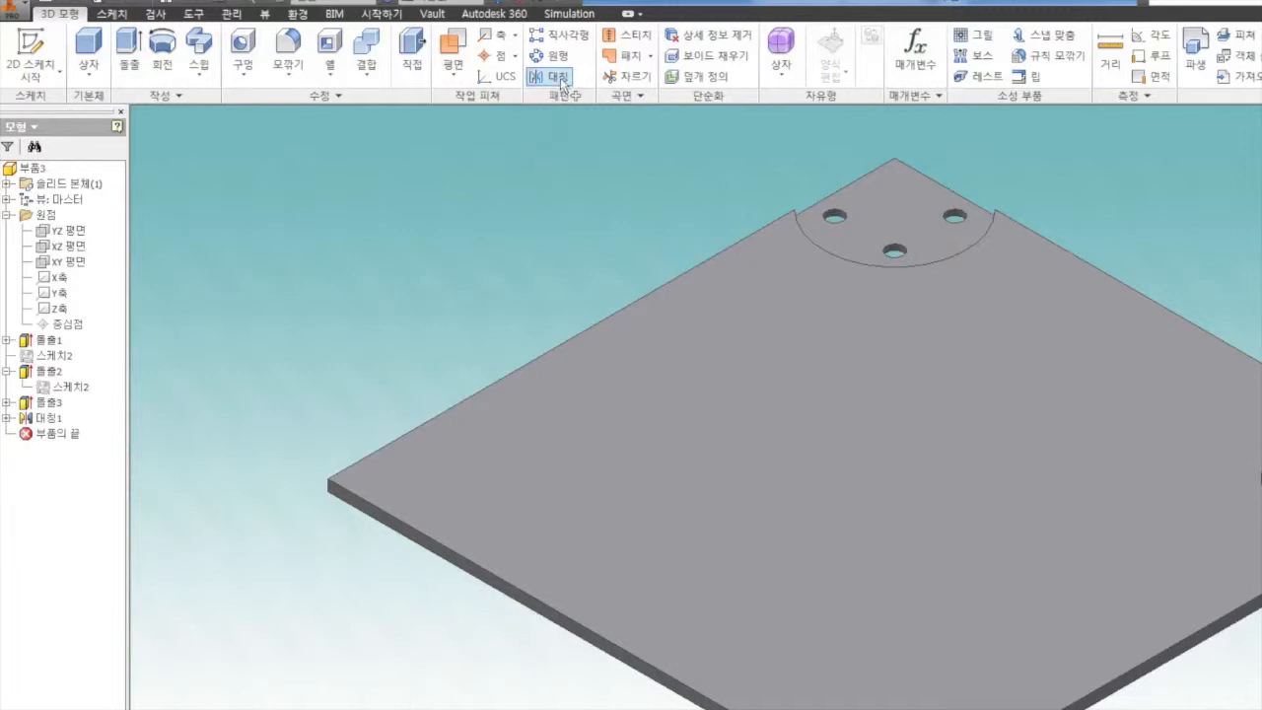
left_click(49, 370)
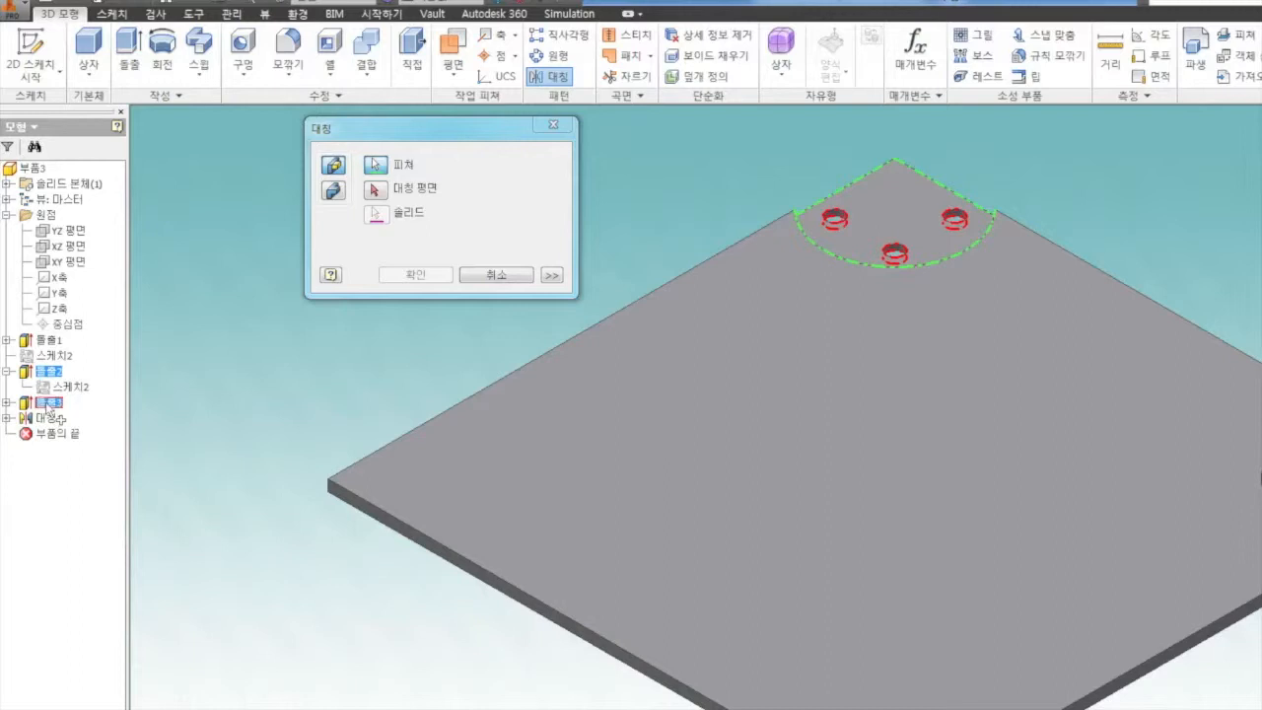
left_click(48, 403)
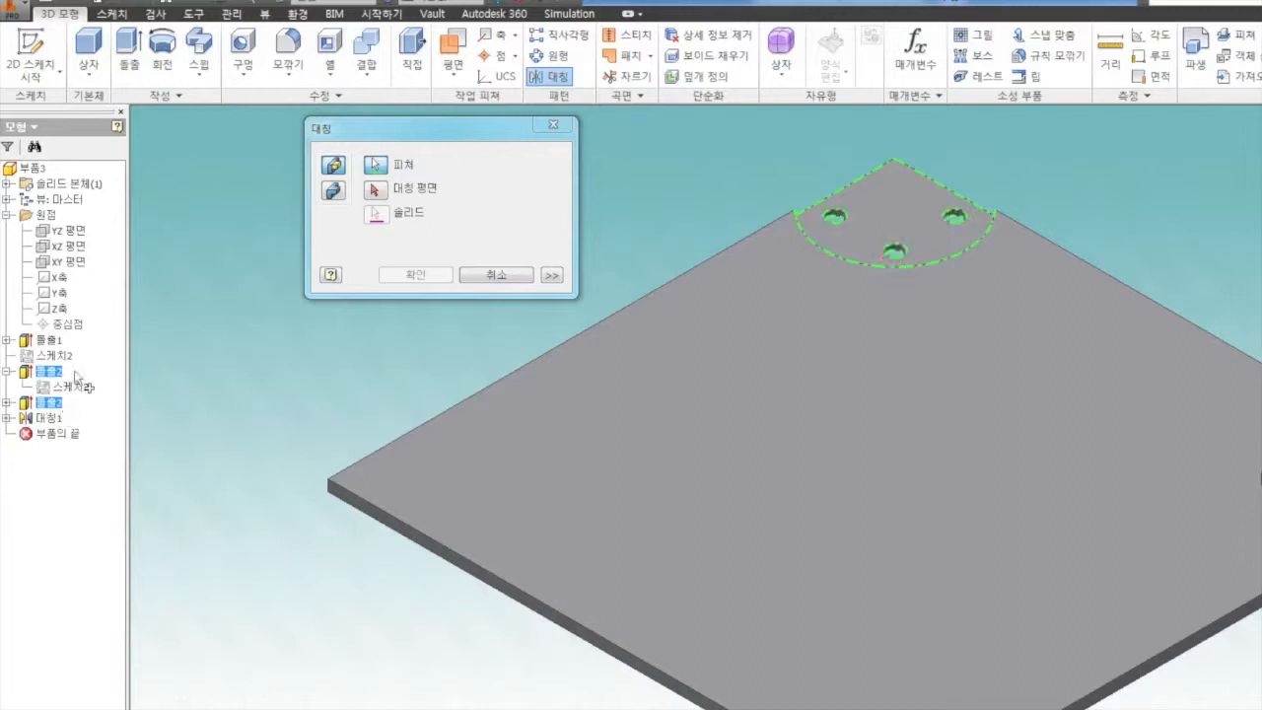
left_click(51, 420)
left_click(376, 190)
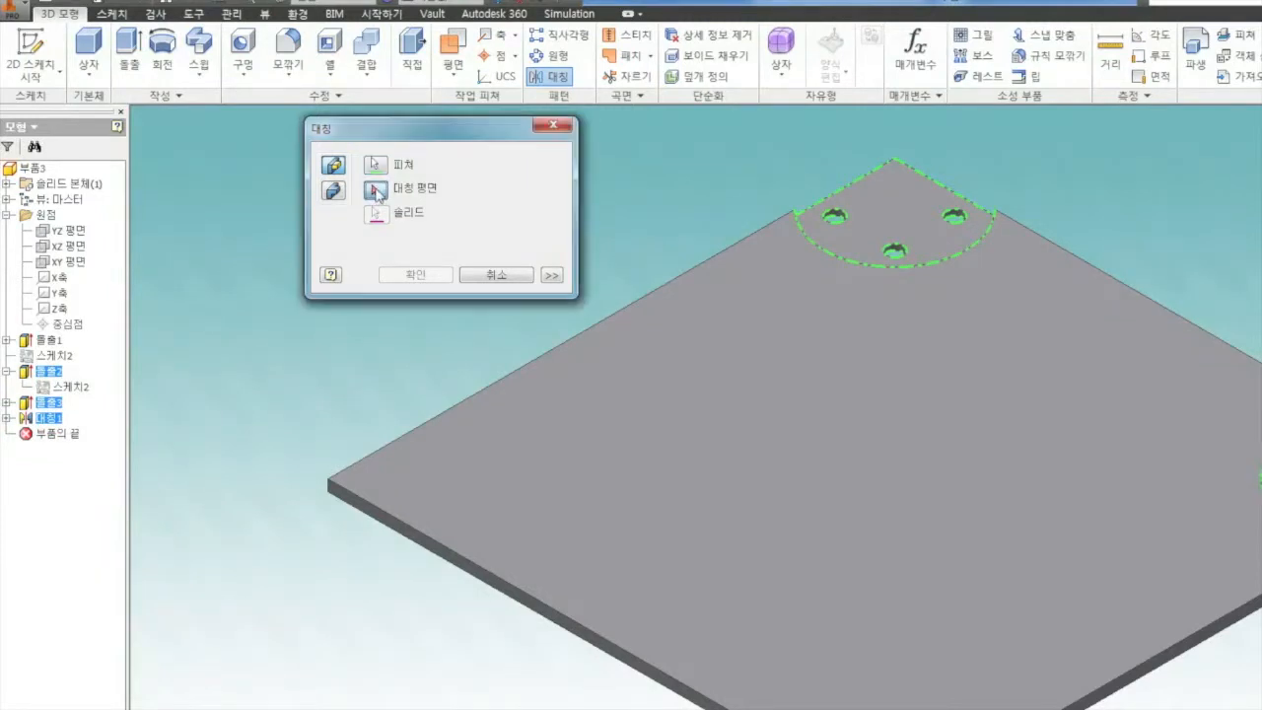
left_click(66, 262)
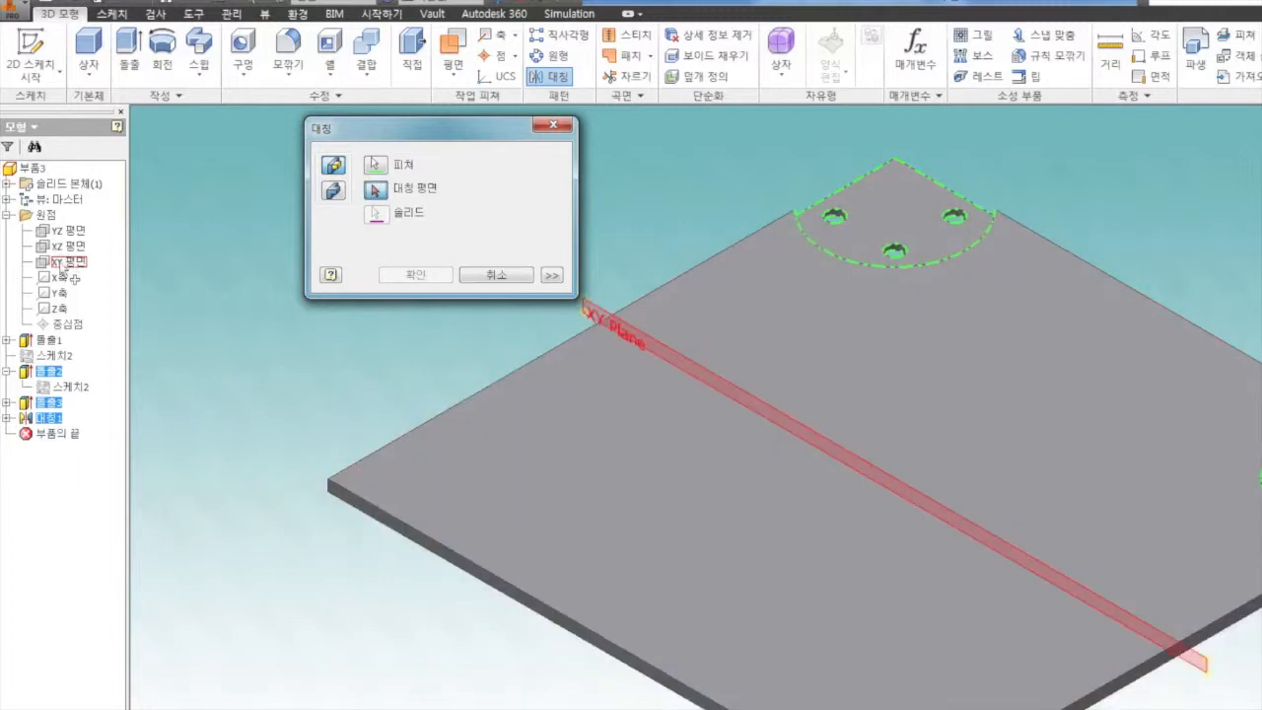
left_click(63, 264)
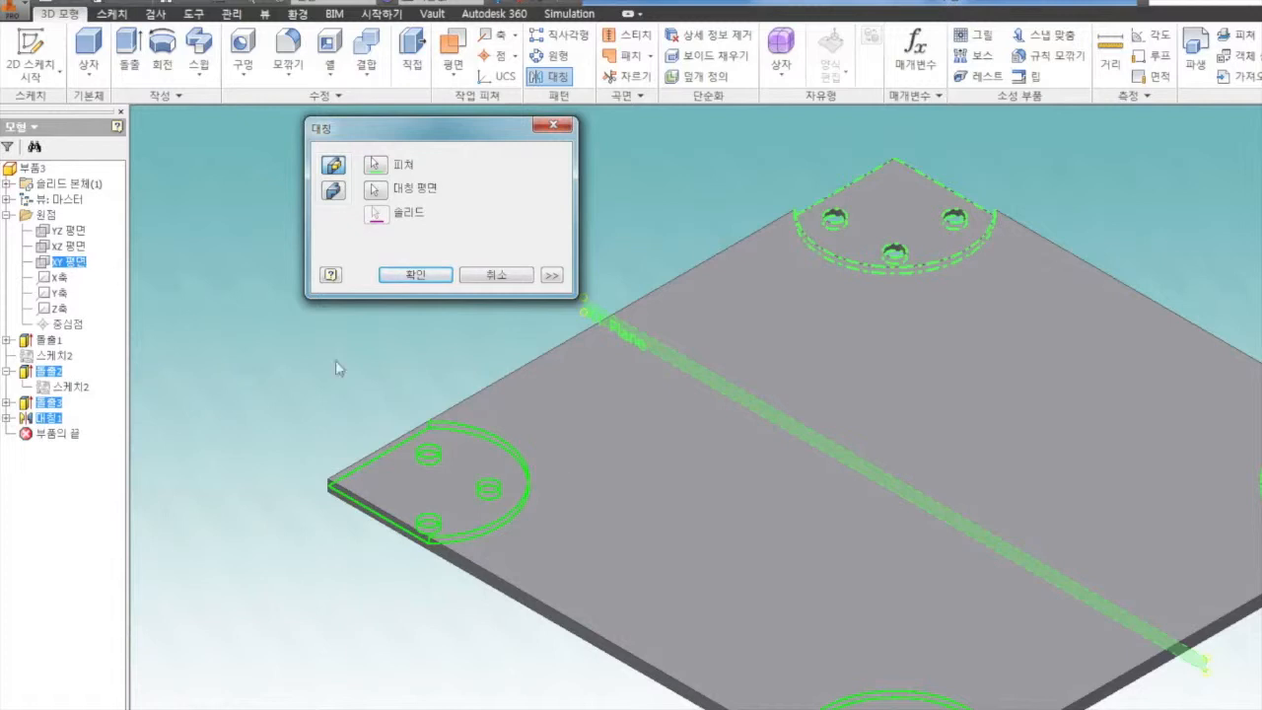
left_click(410, 275)
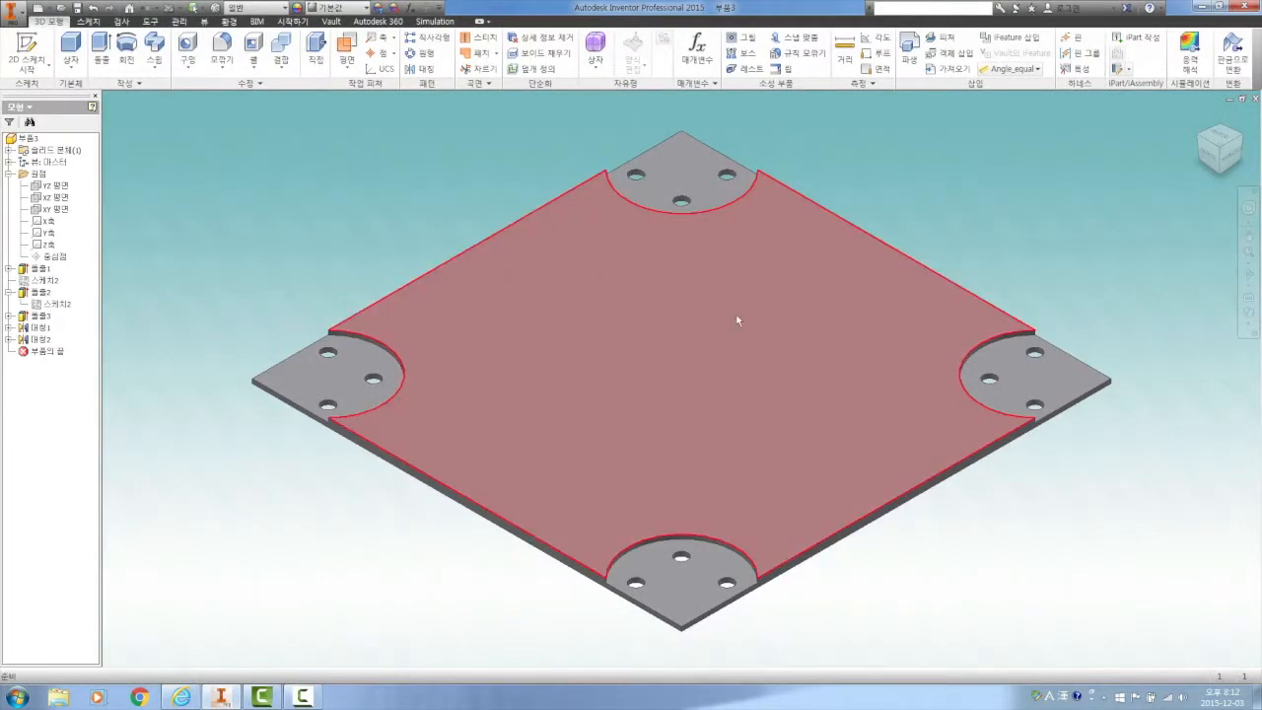
Create a new 2D sketch on the plate's large raised top face
left_click(737, 320)
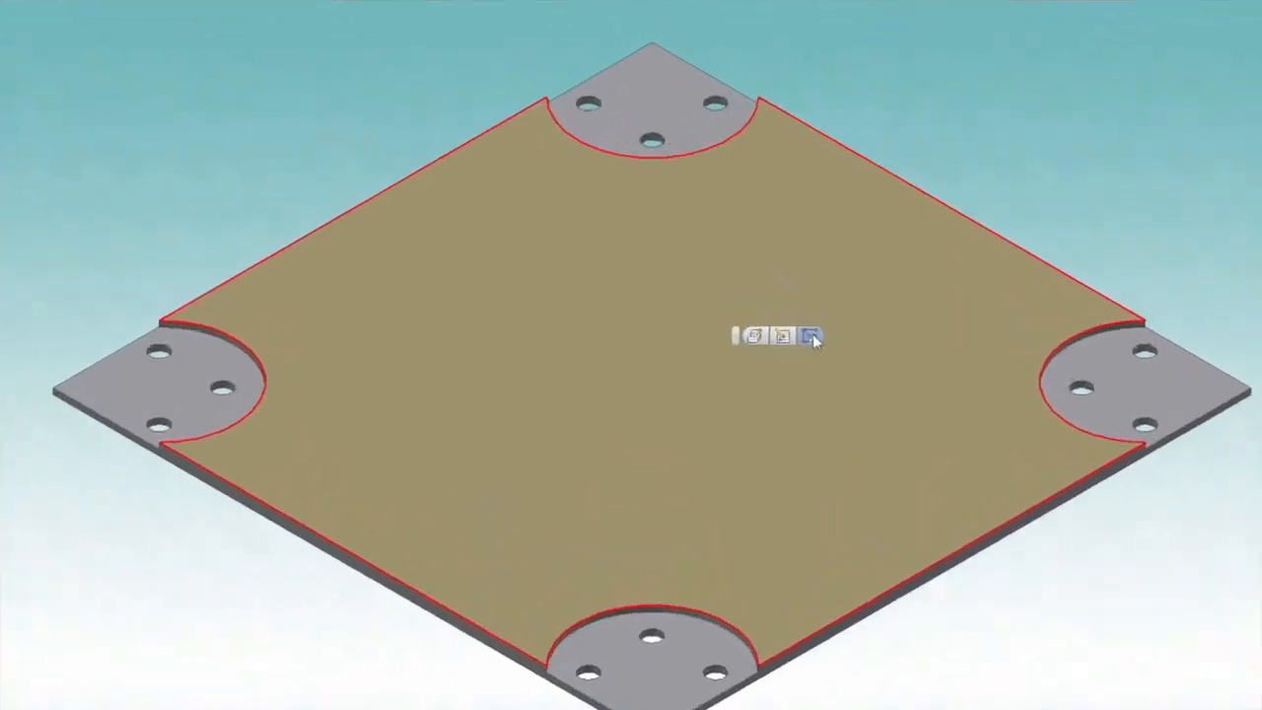
left_click(825, 331)
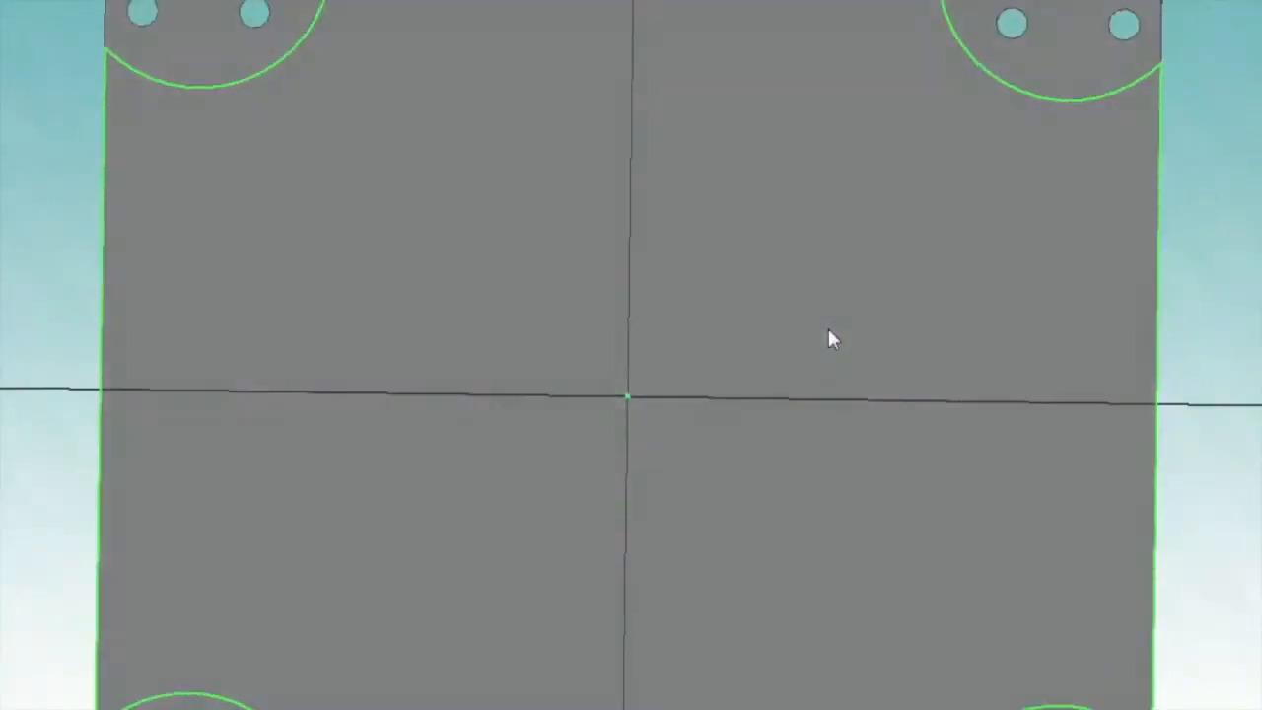
scroll(772, 369, "down", 3)
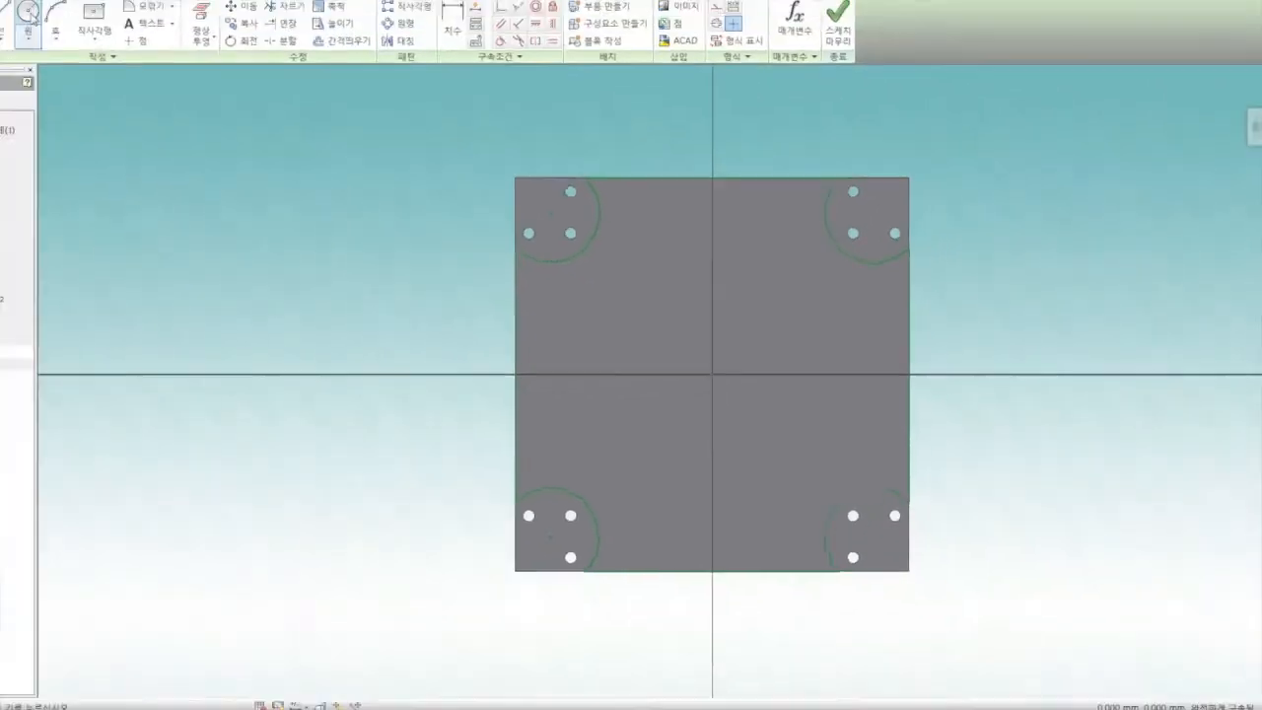
Sketch two separate center-point circles outside the plate, one beyond its left edge and one beyond its right edge
left_click(93, 46)
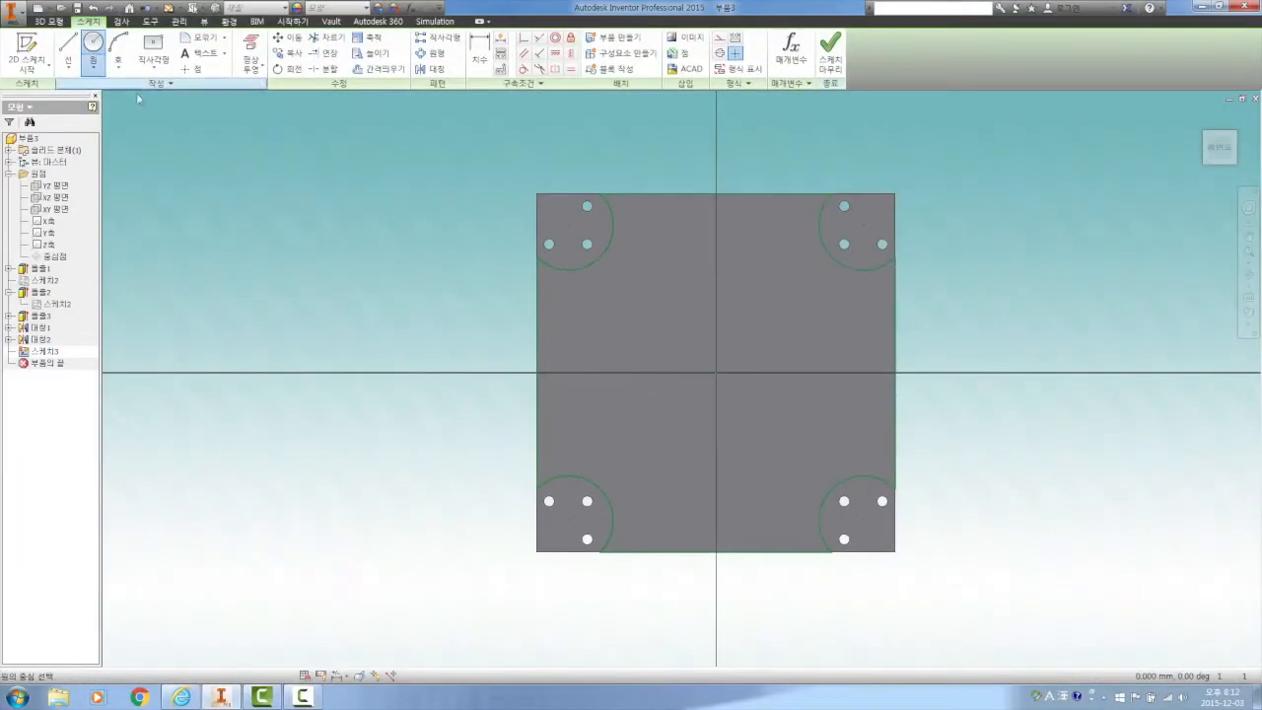
left_click(392, 356)
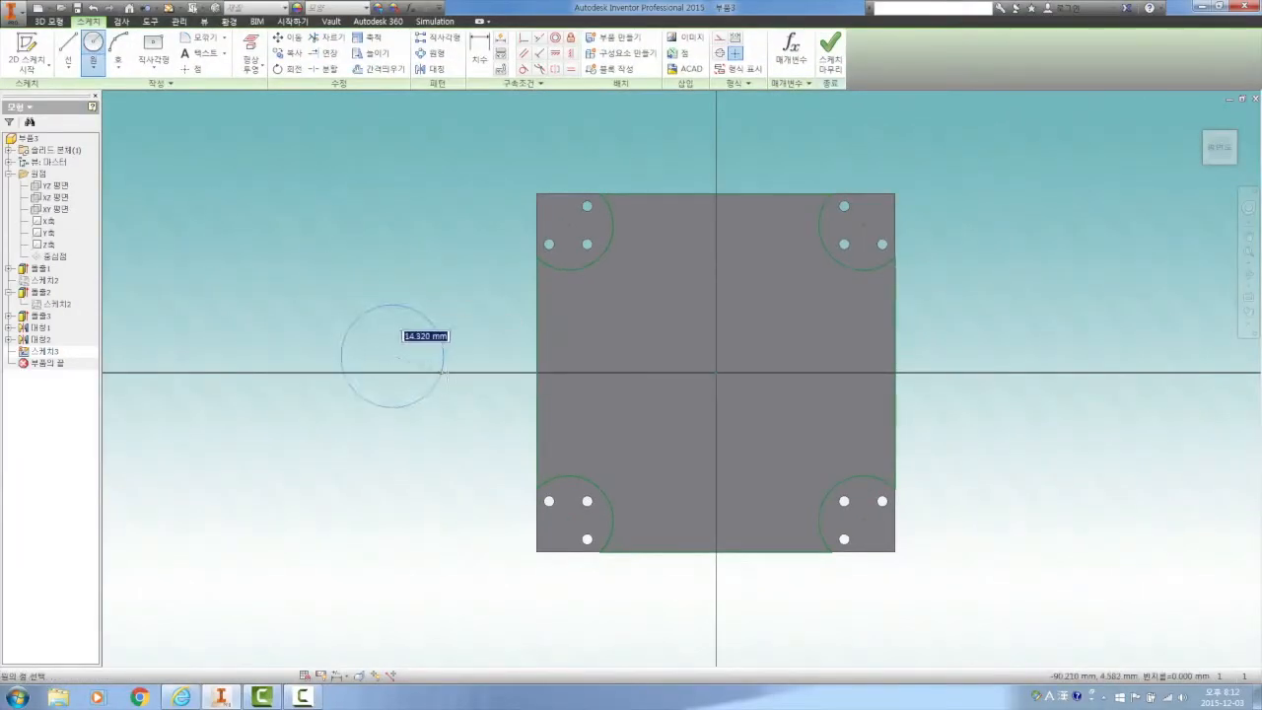
left_click(456, 371)
left_click(1010, 324)
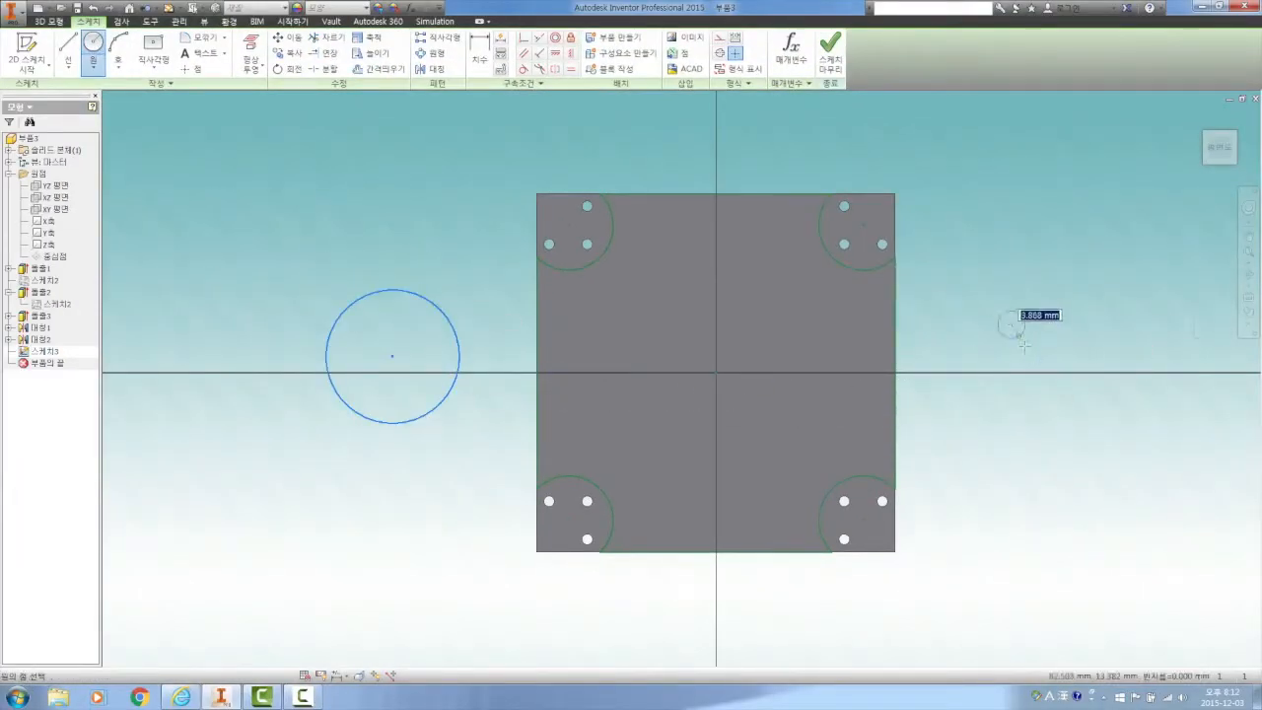
left_click(1059, 385)
right_click(1022, 305)
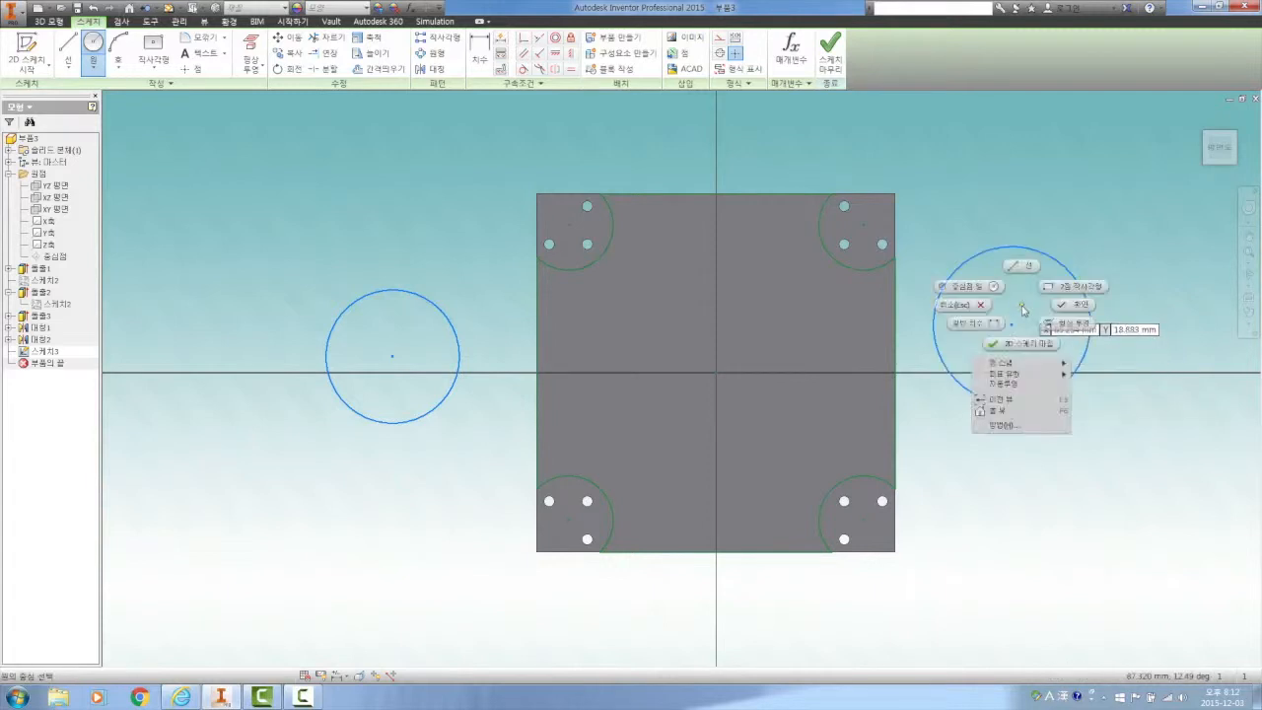
left_click(1068, 307)
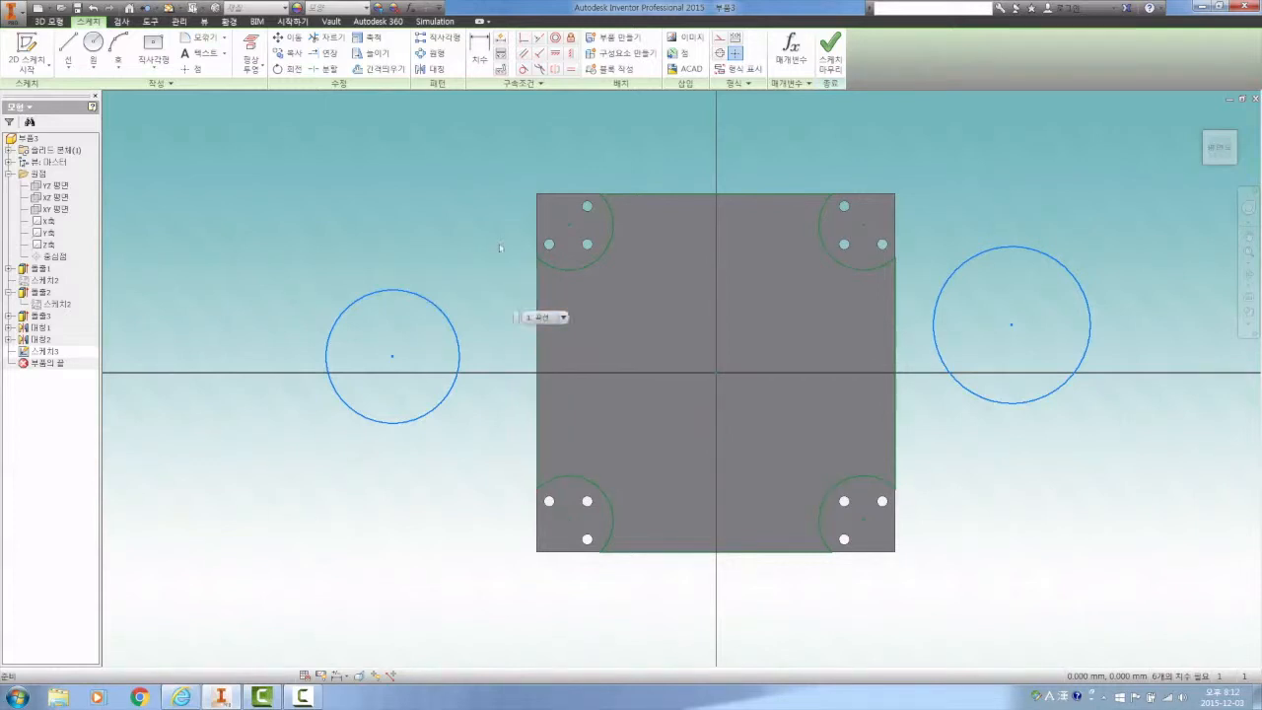
Apply an equal constraint between the left and right circles
left_click(571, 71)
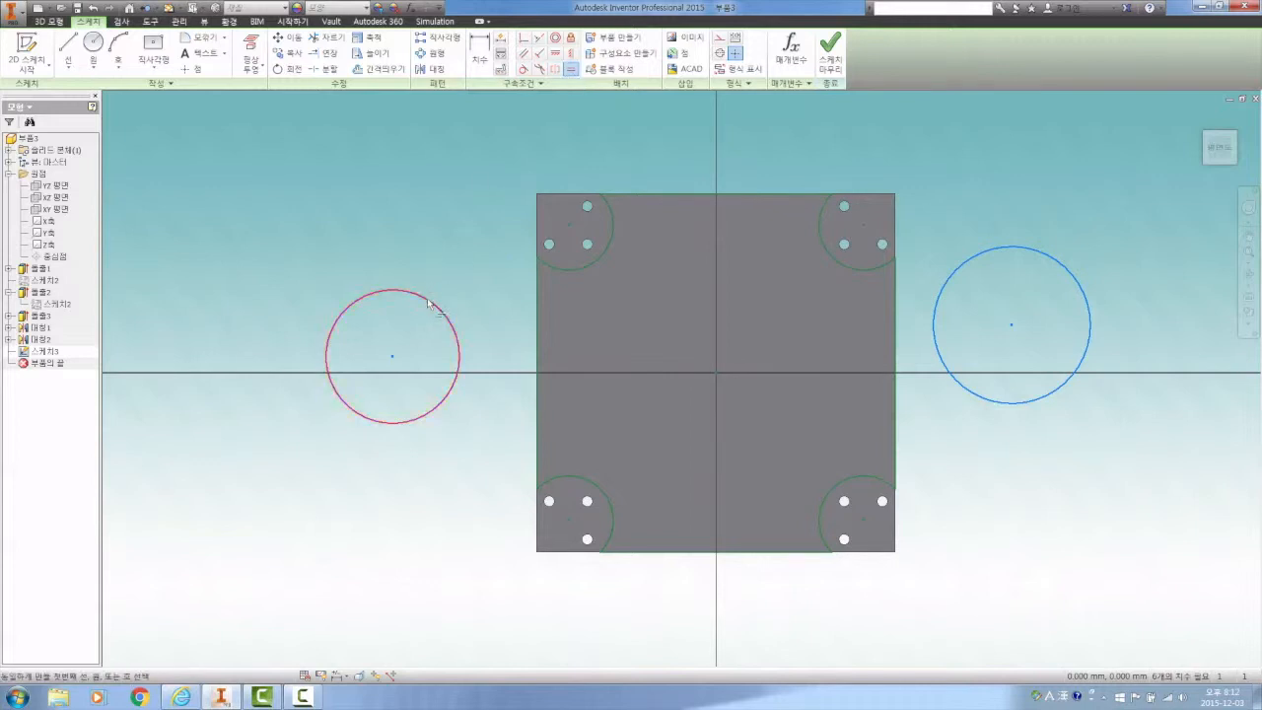
left_click(430, 301)
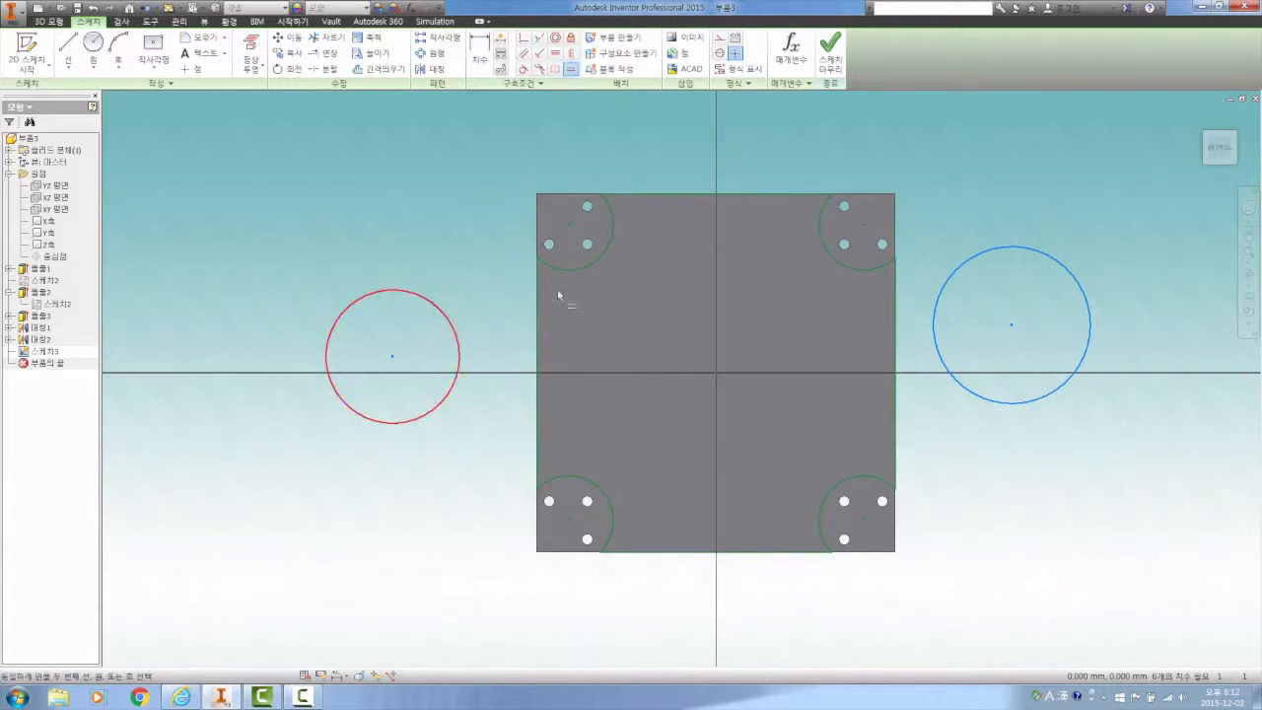
left_click(956, 264)
right_click(954, 224)
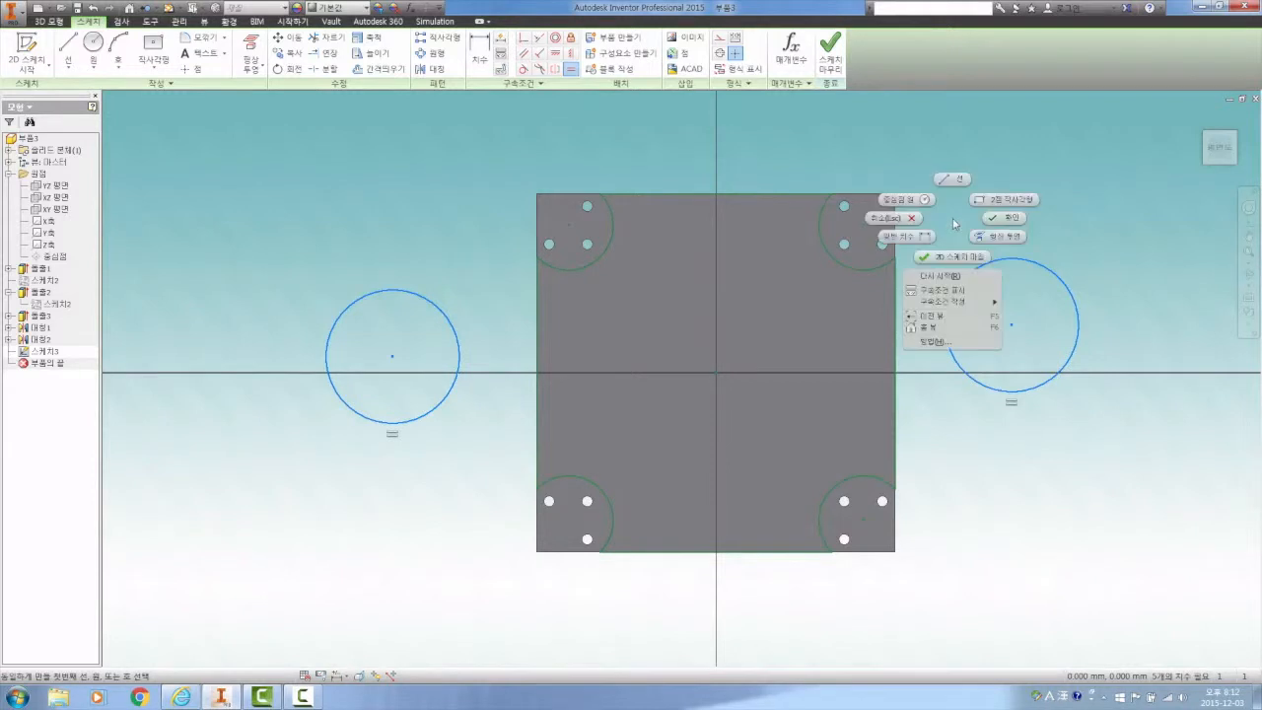
left_click(994, 219)
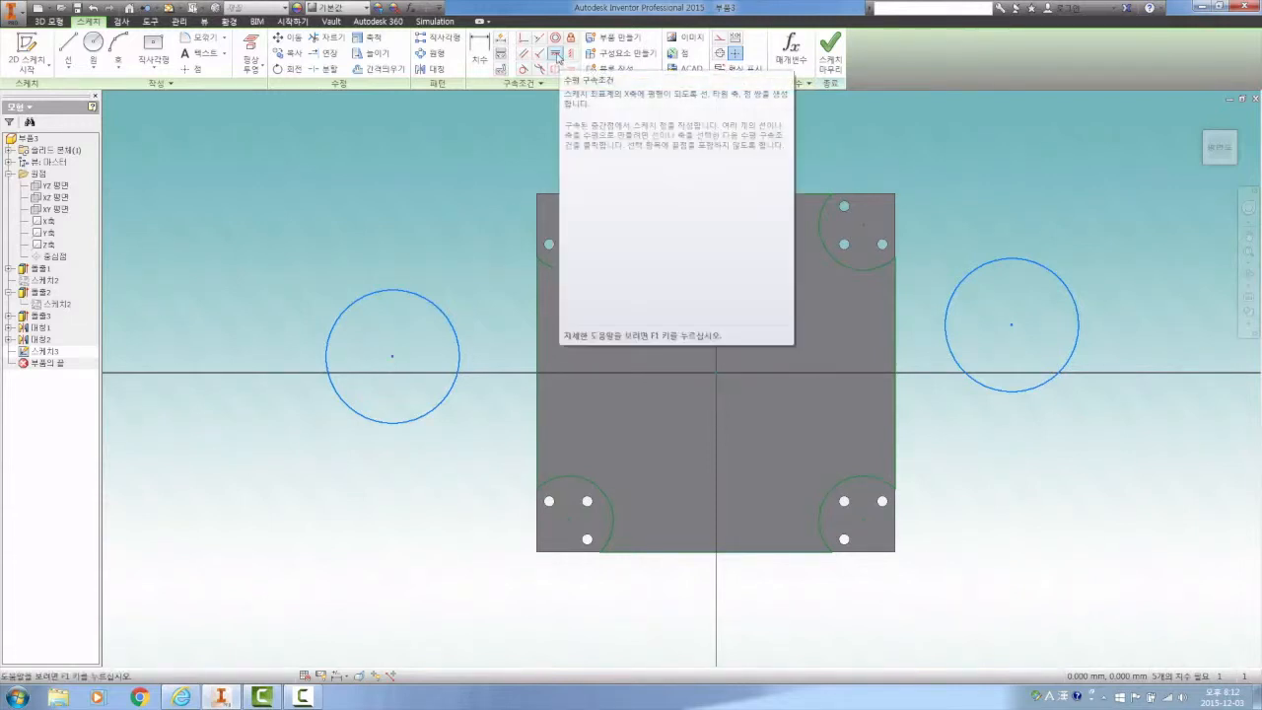
Align the centers of both circles horizontally with the sketch origin using horizontal constraints
left_click(558, 57)
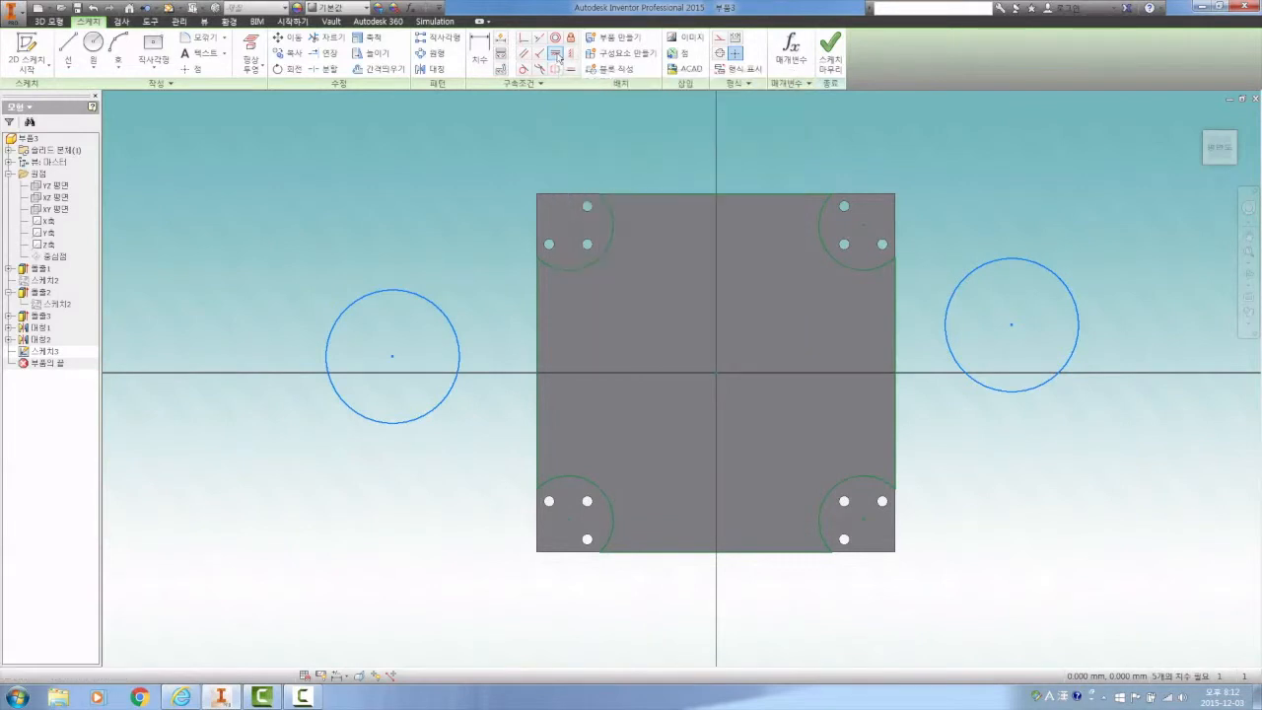
left_click(393, 359)
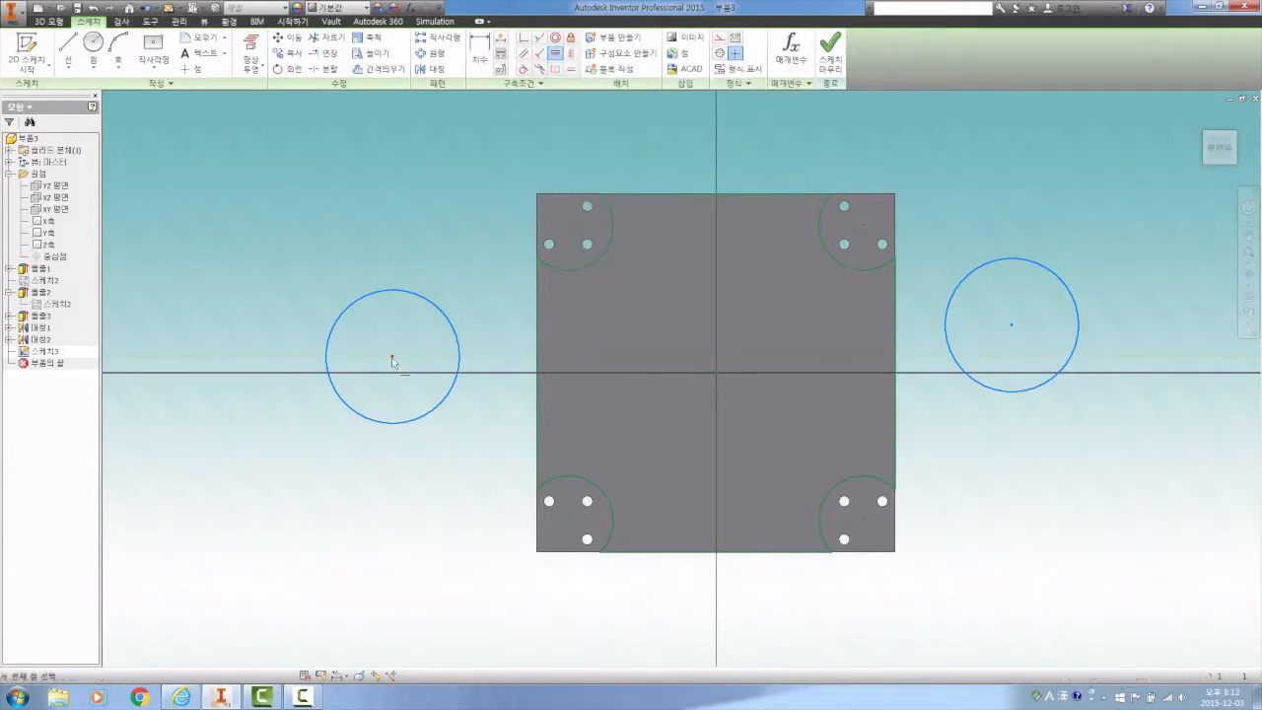
left_click(715, 371)
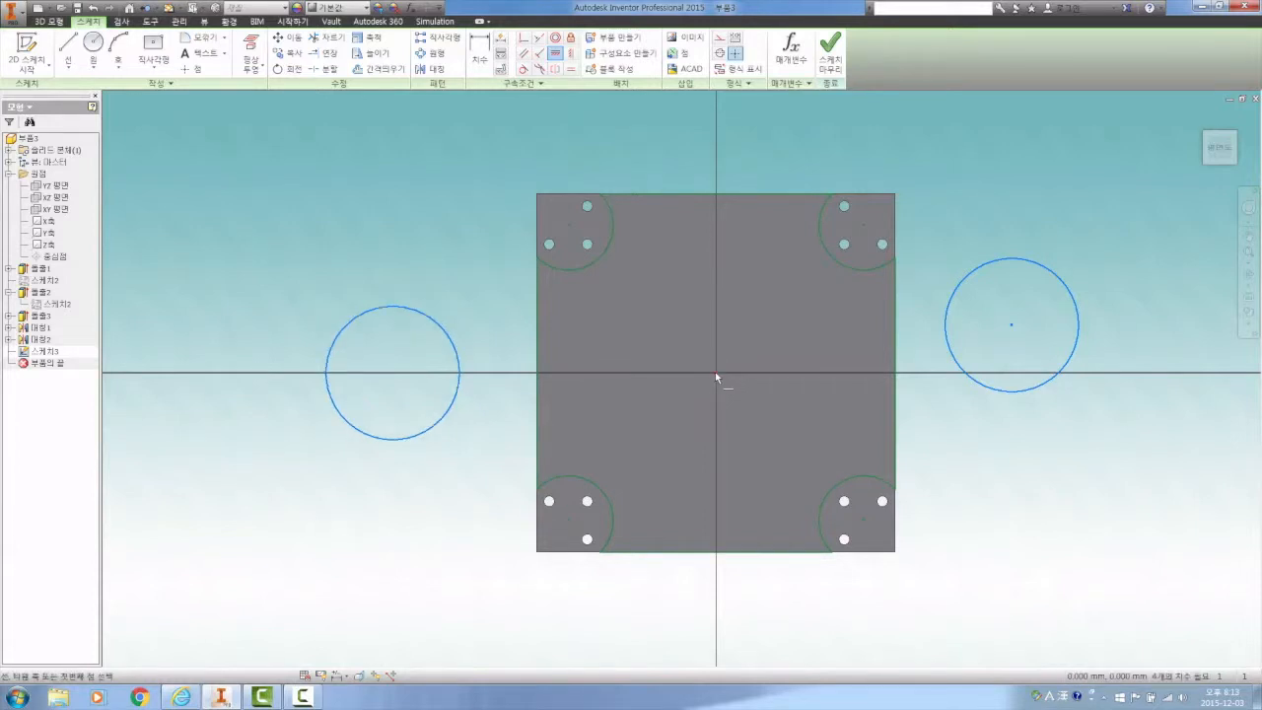
left_click(1013, 326)
left_click(717, 375)
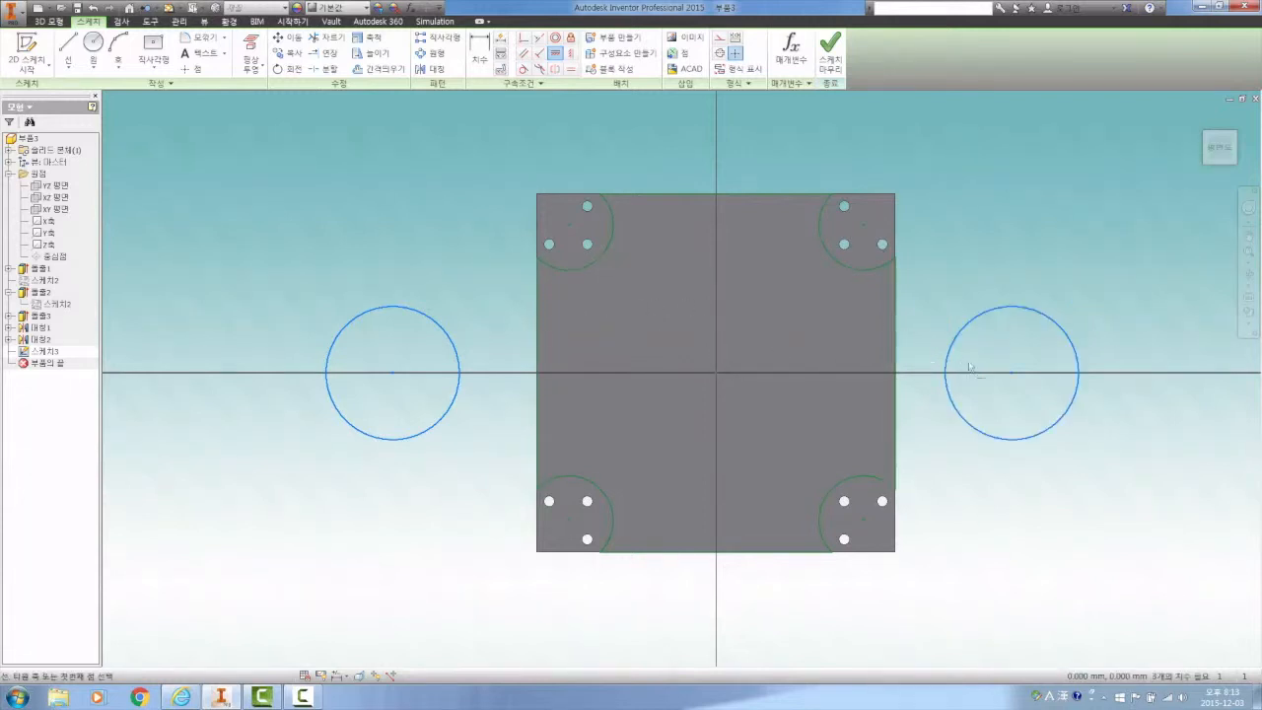
left_click(896, 310)
left_click(325, 115)
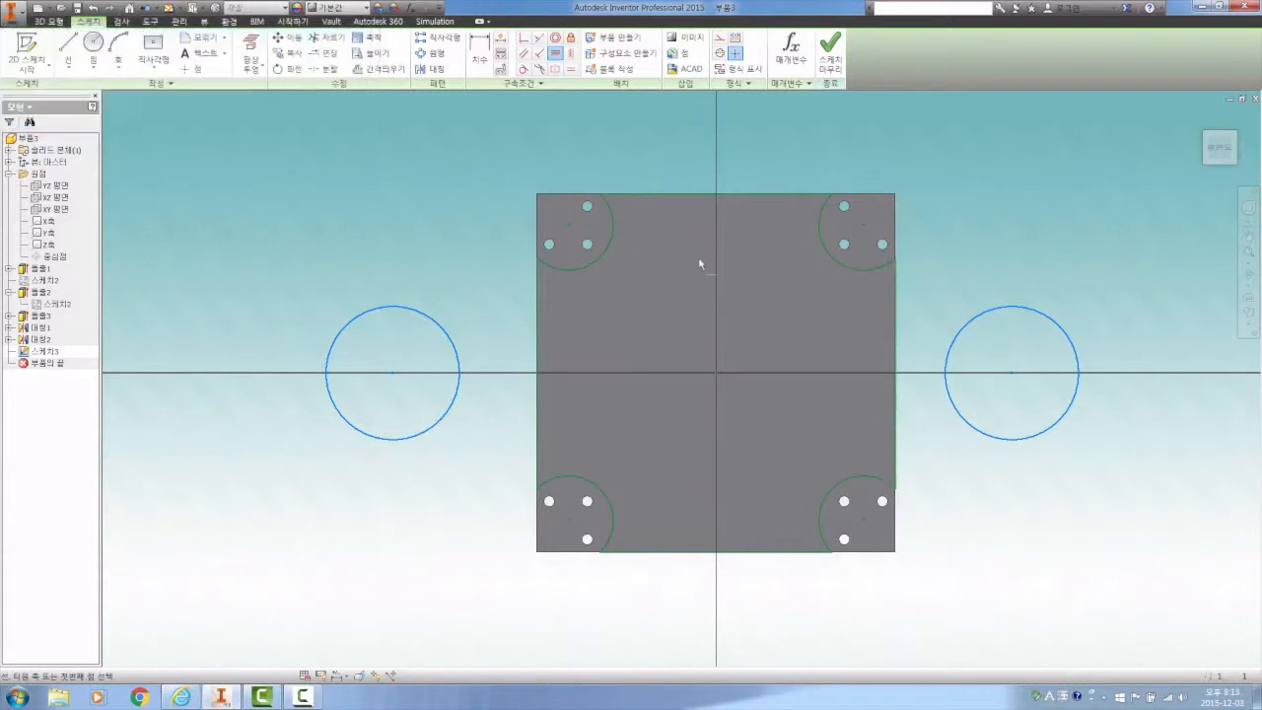
left_click(897, 314)
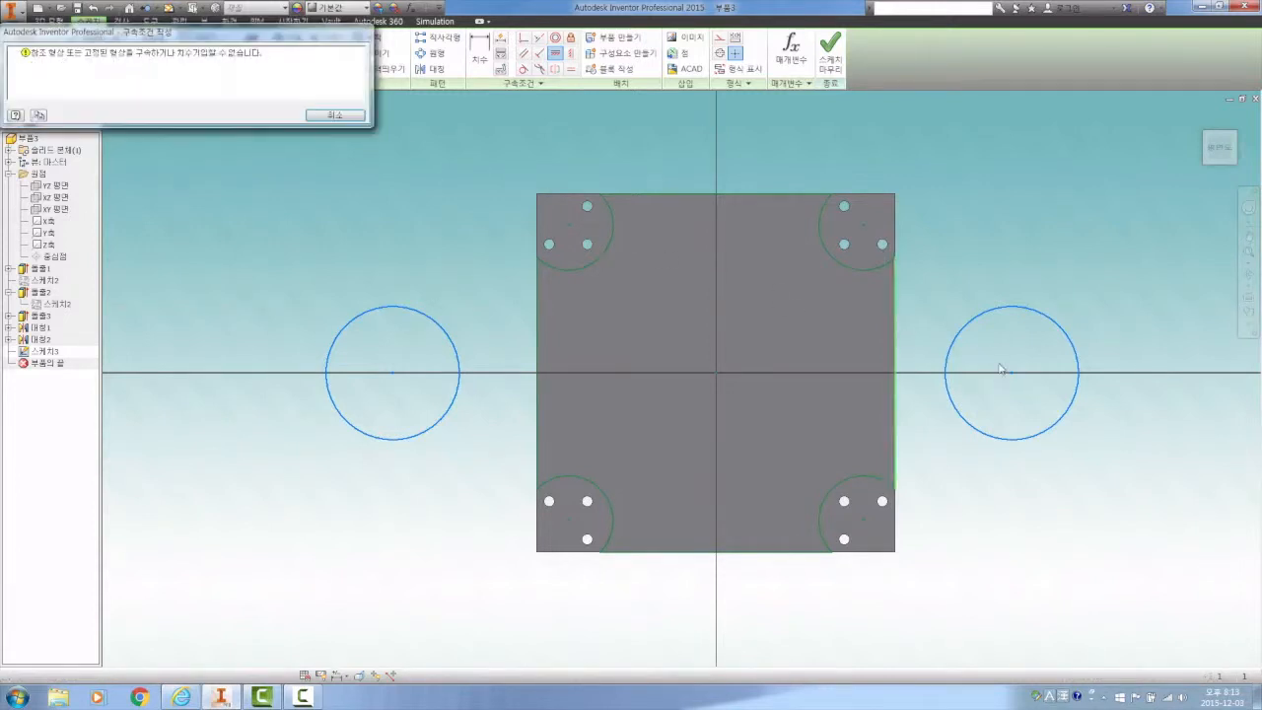
left_click(326, 119)
Dimension the distance from the plate's right edge to the right circle's center as 33 mm
key("d")
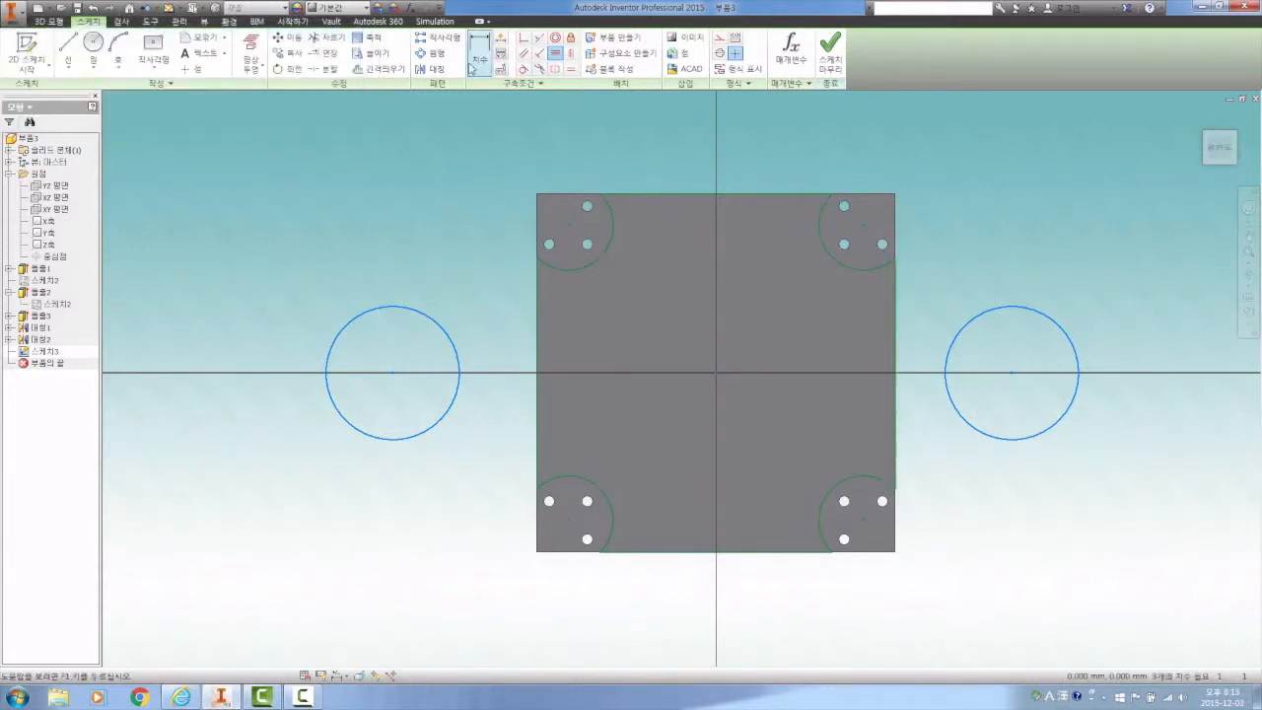
left_click(897, 355)
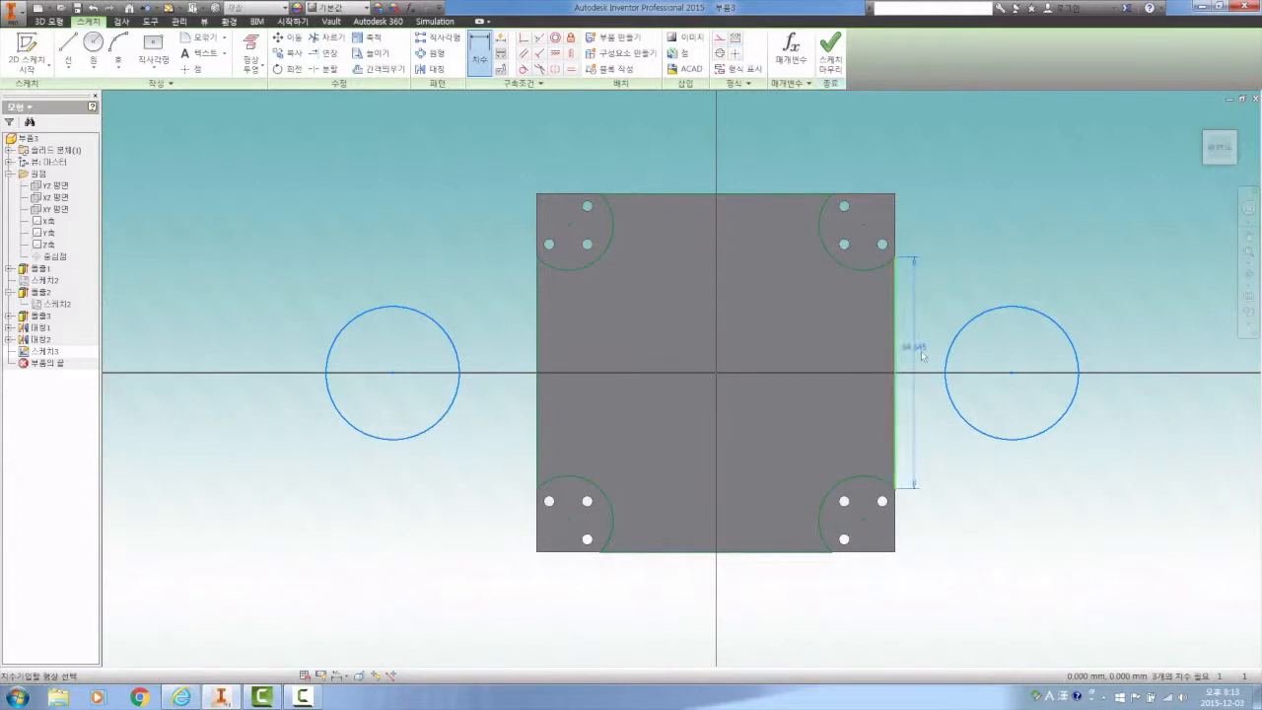
left_click(1012, 372)
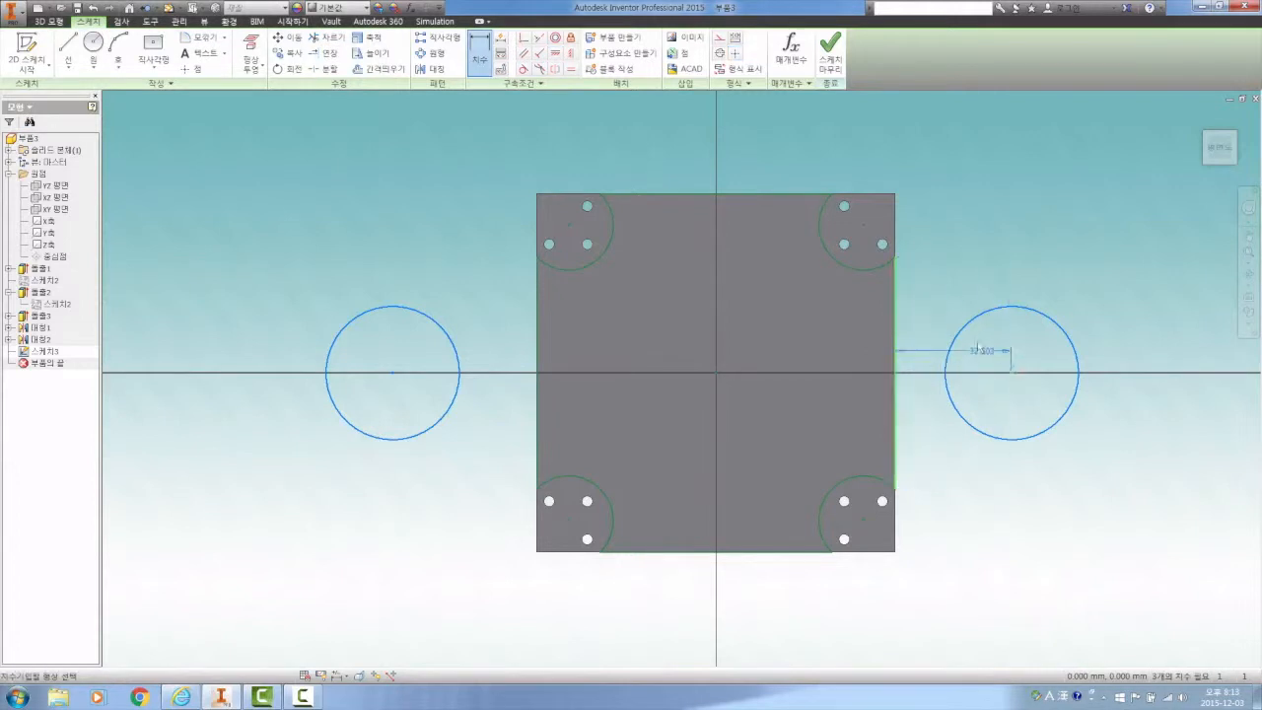
left_click(972, 268)
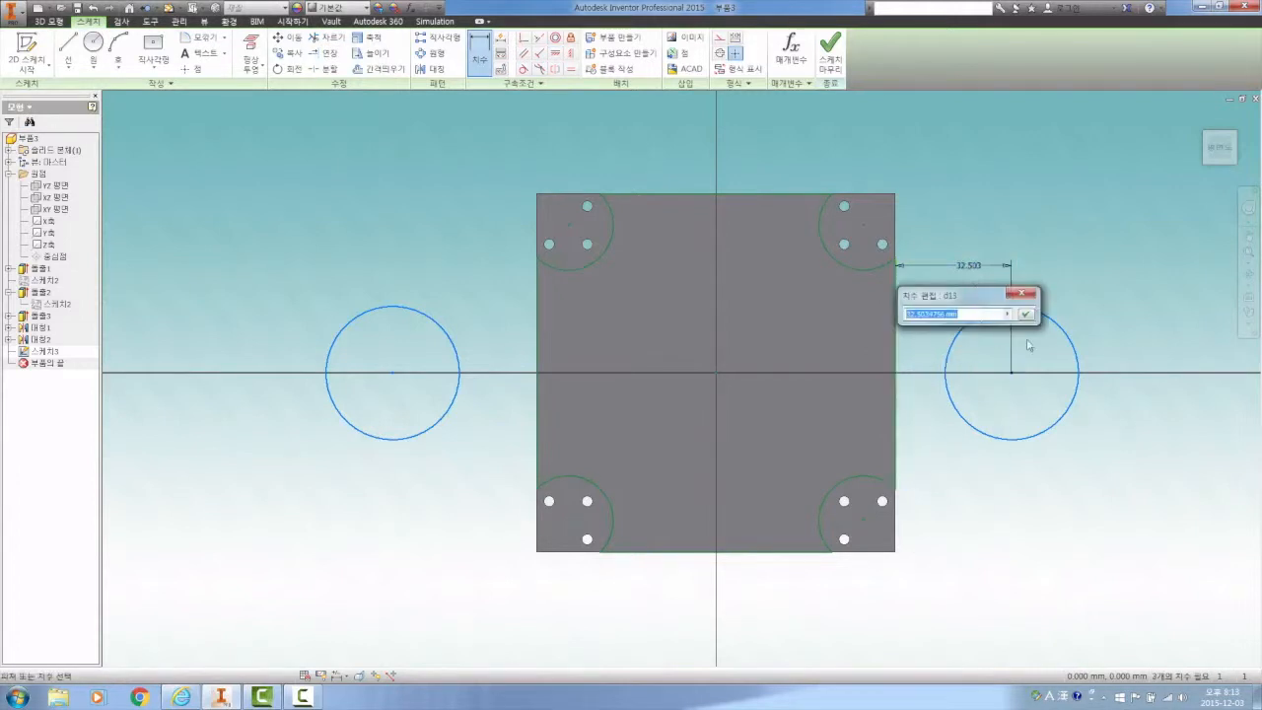
type("33")
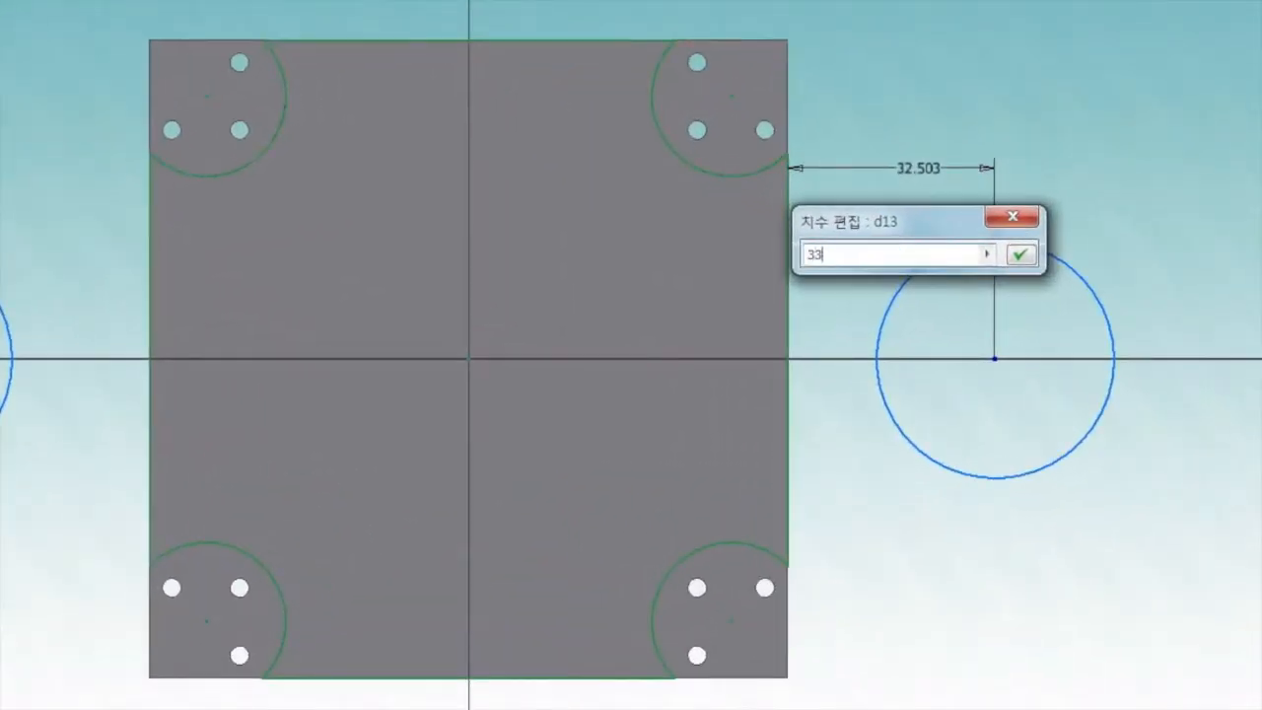
left_click(1019, 254)
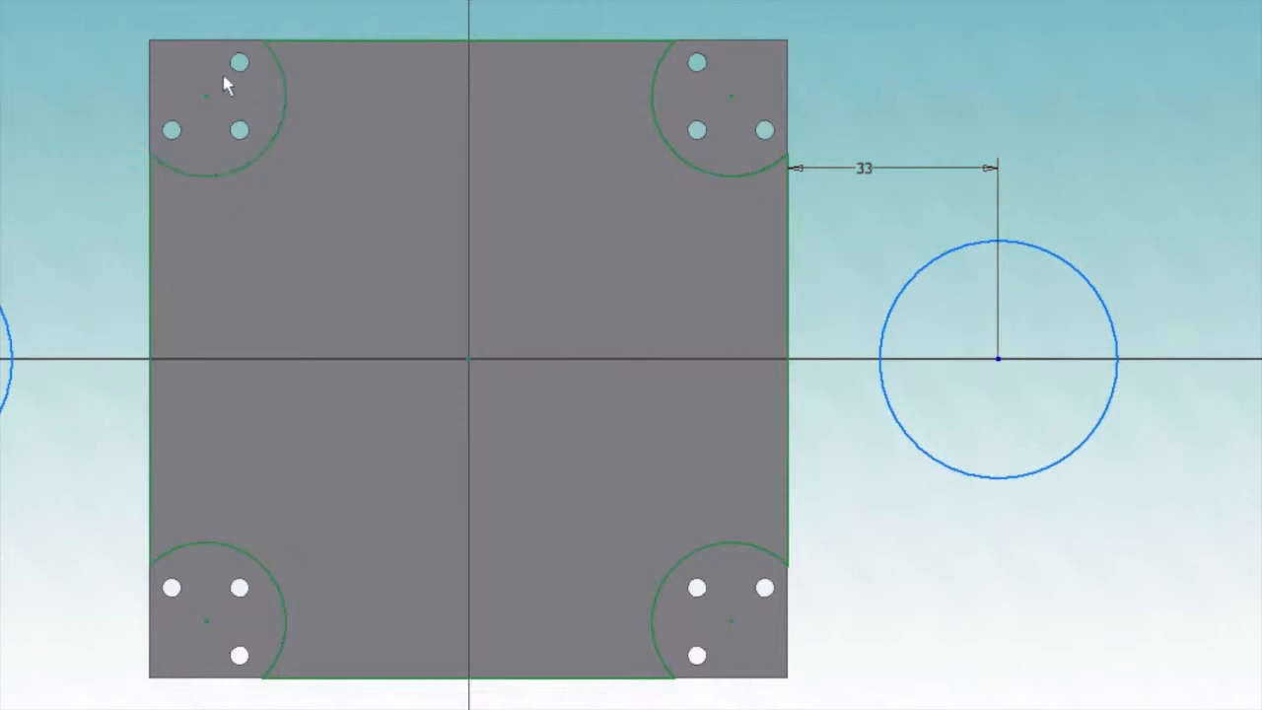
Dimension the left circle's center from the plate's left edge, linking the value to the right circle's 33 mm dimension
left_click(152, 249)
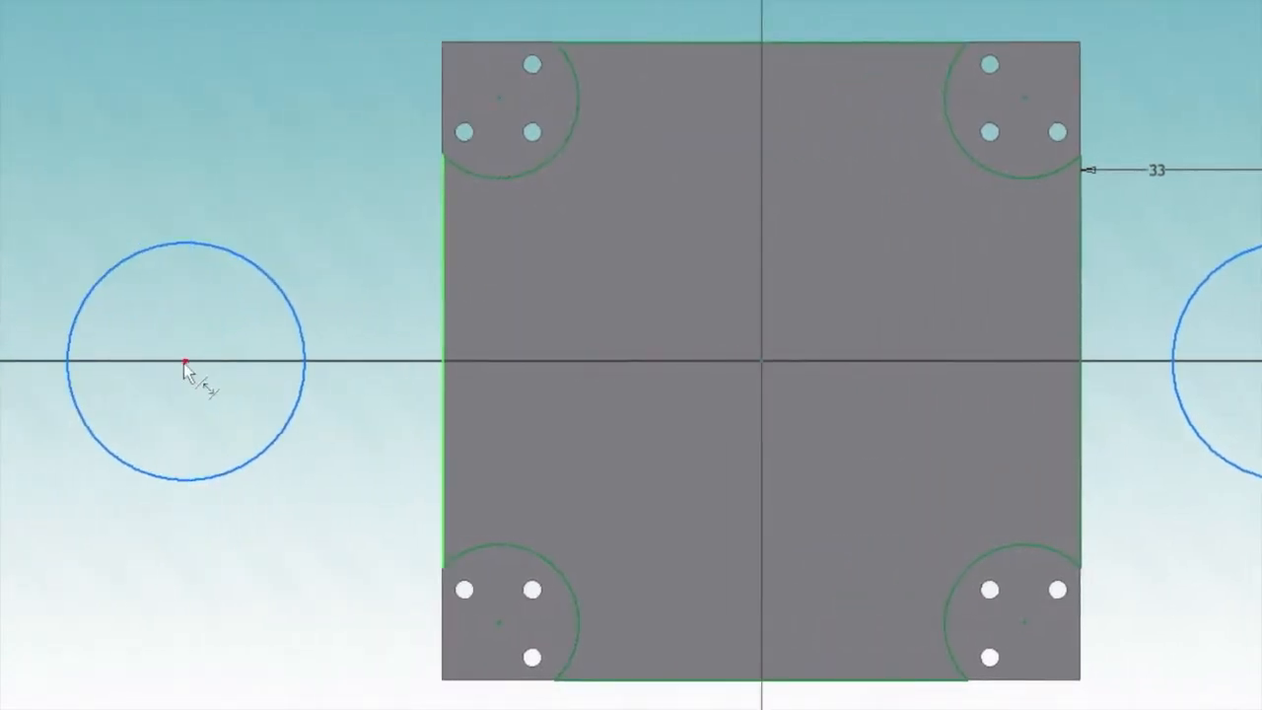
left_click(184, 363)
left_click(285, 82)
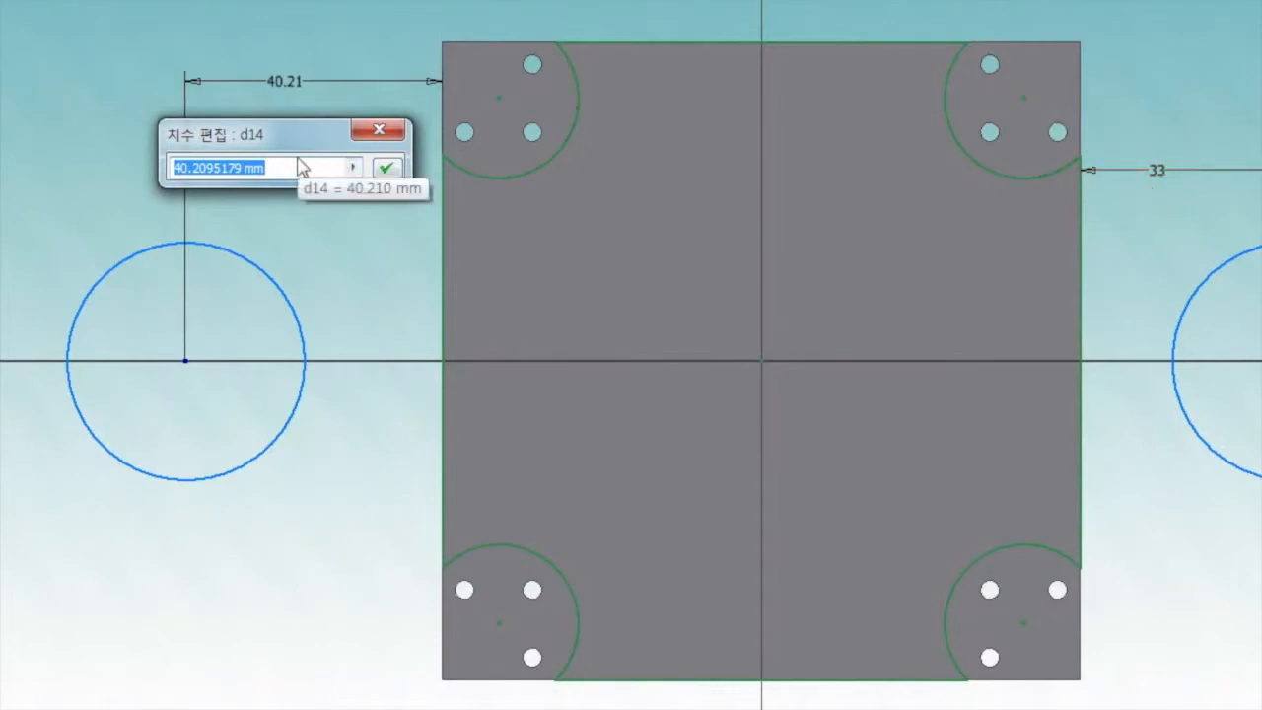
left_click_drag(299, 168, 141, 165)
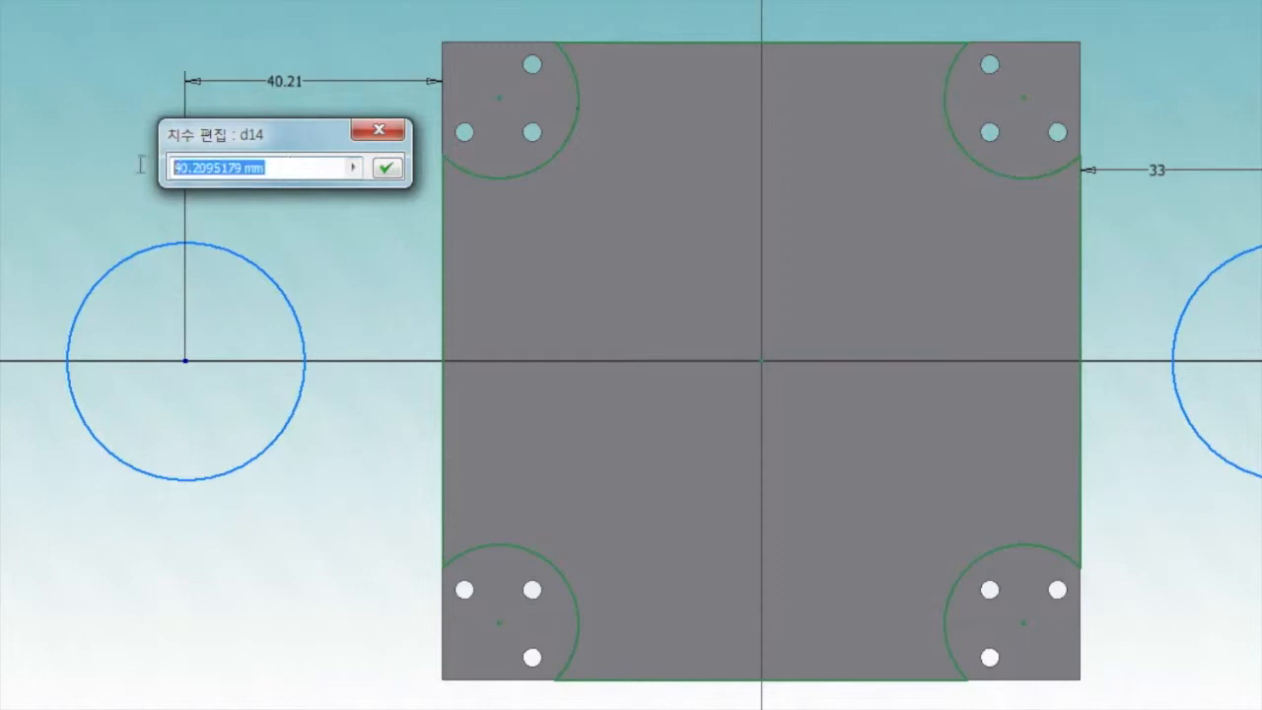
key("BackSpace")
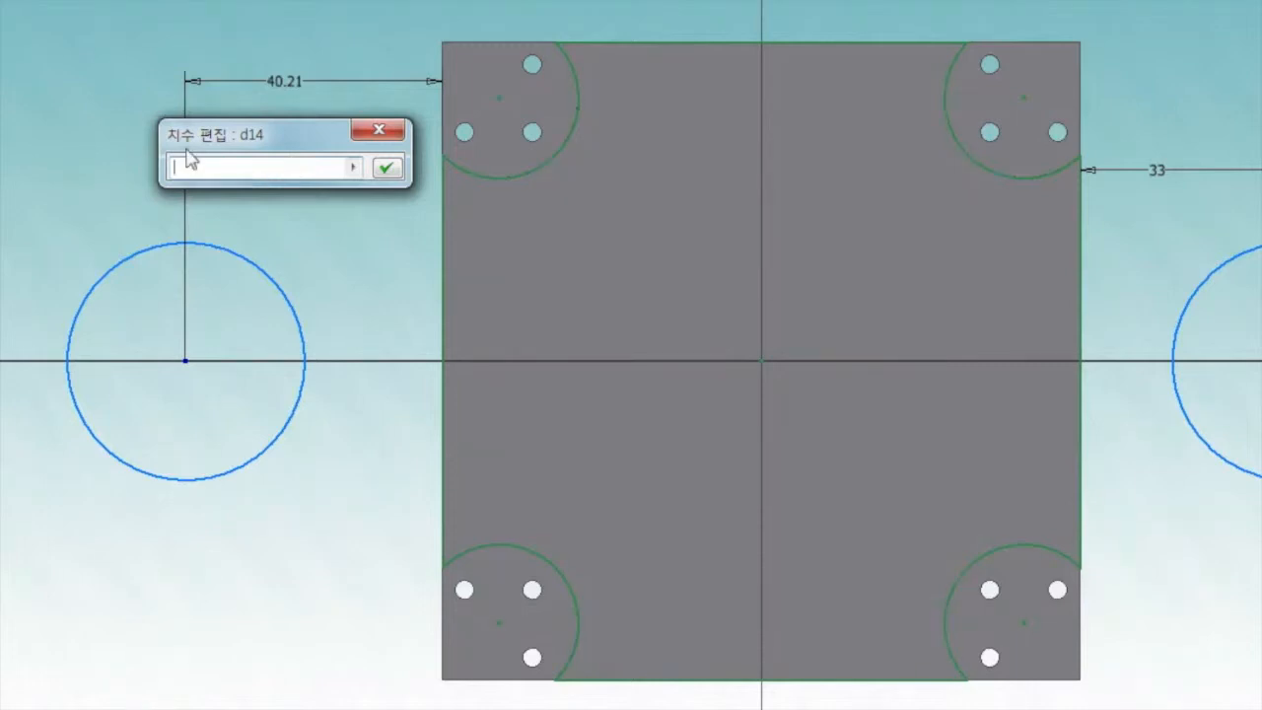
left_click(1162, 174)
left_click(385, 167)
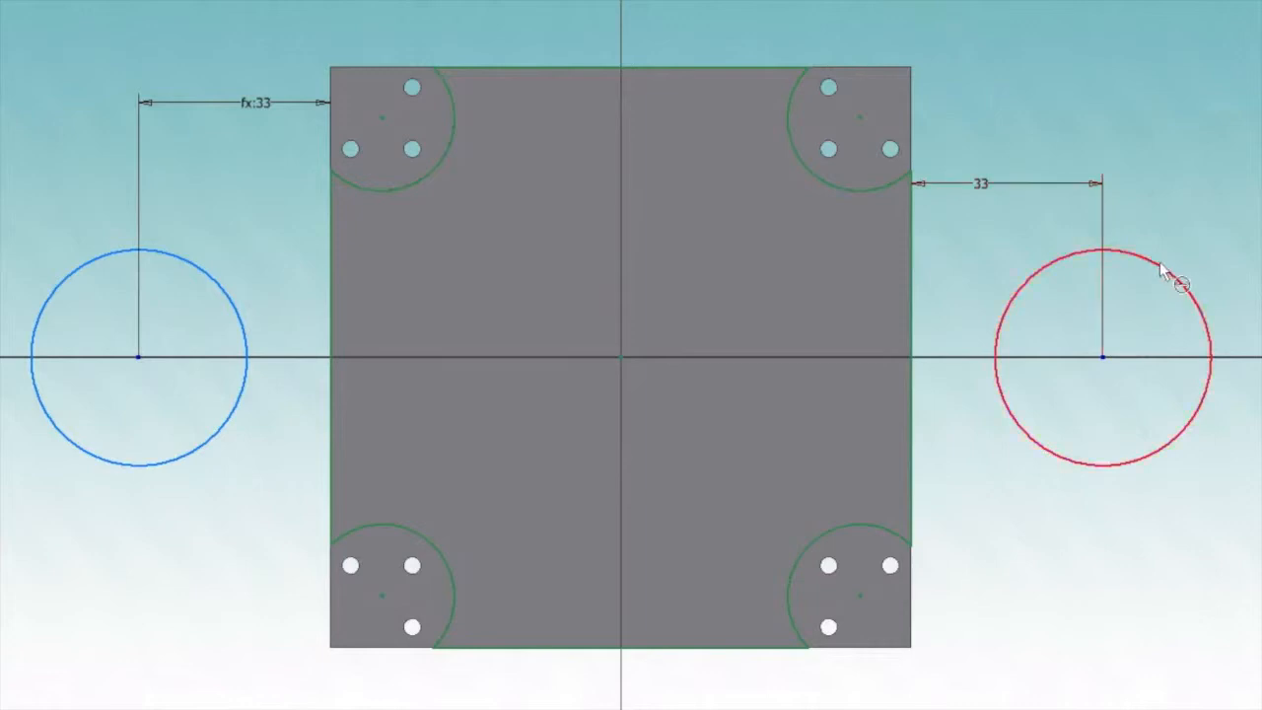
Dimension the right circle's diameter as 84 mm and end the dimension command
left_click(1160, 270)
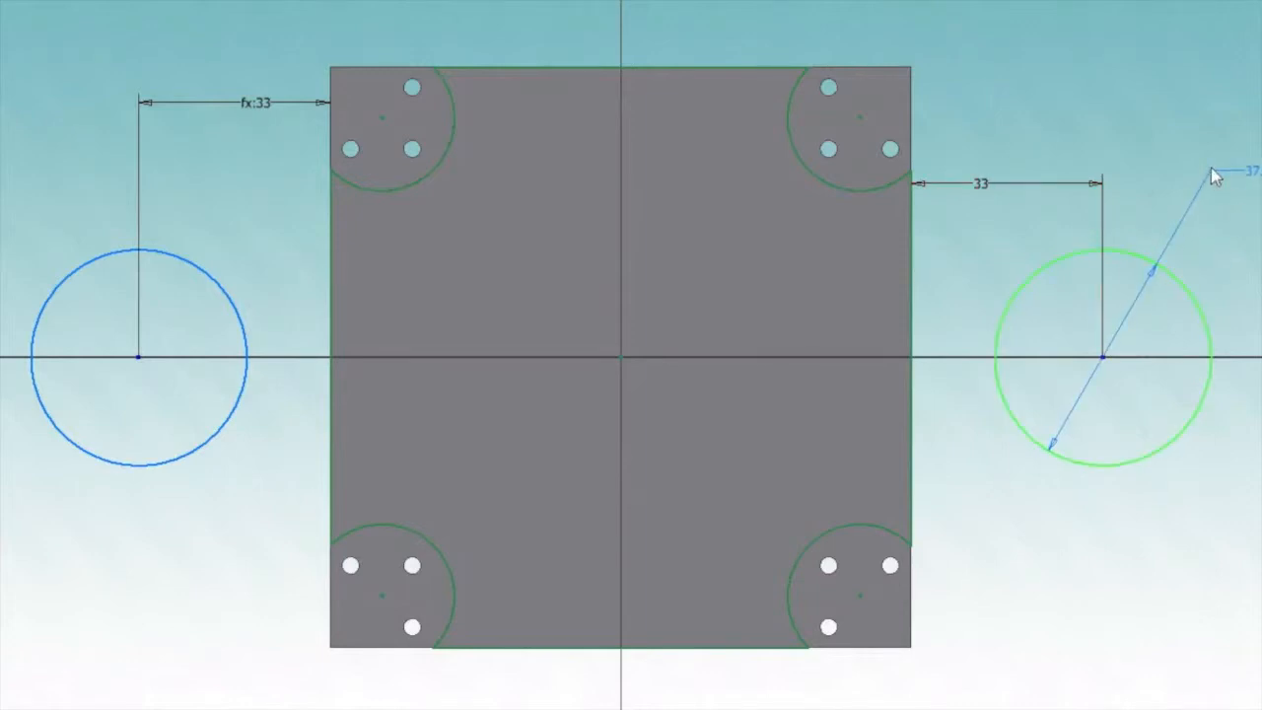
left_click(1218, 175)
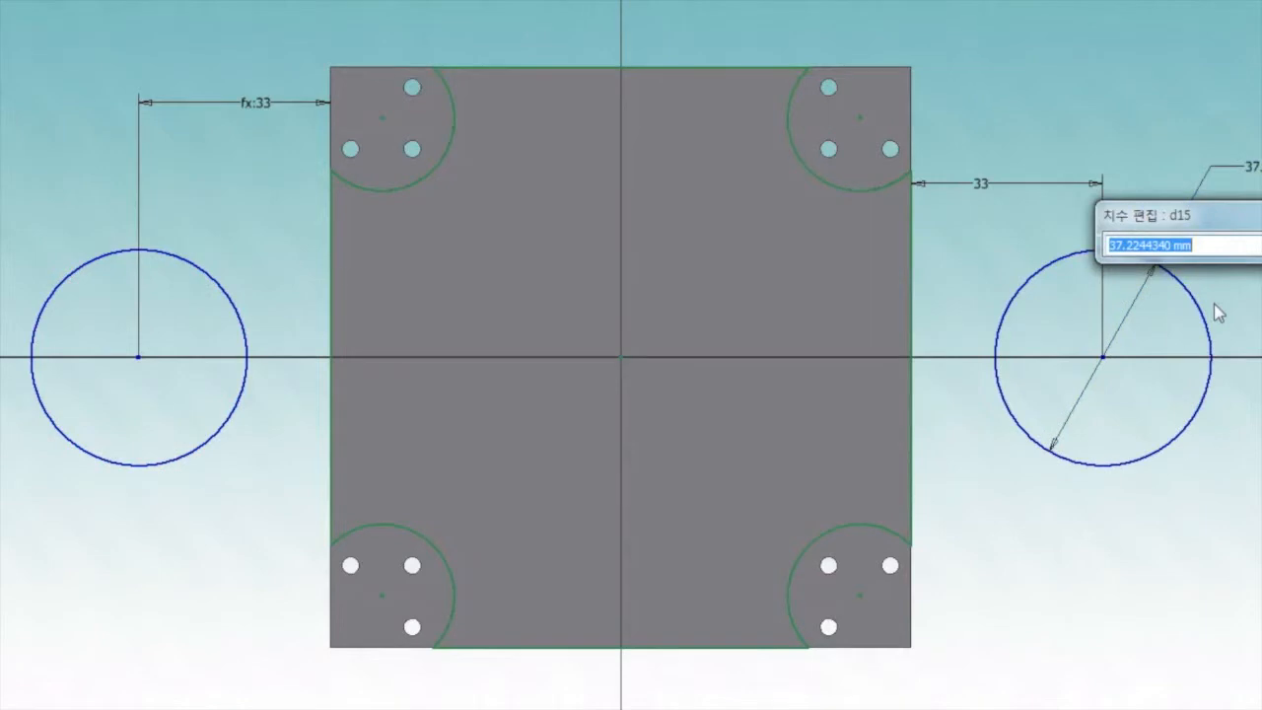
type("4")
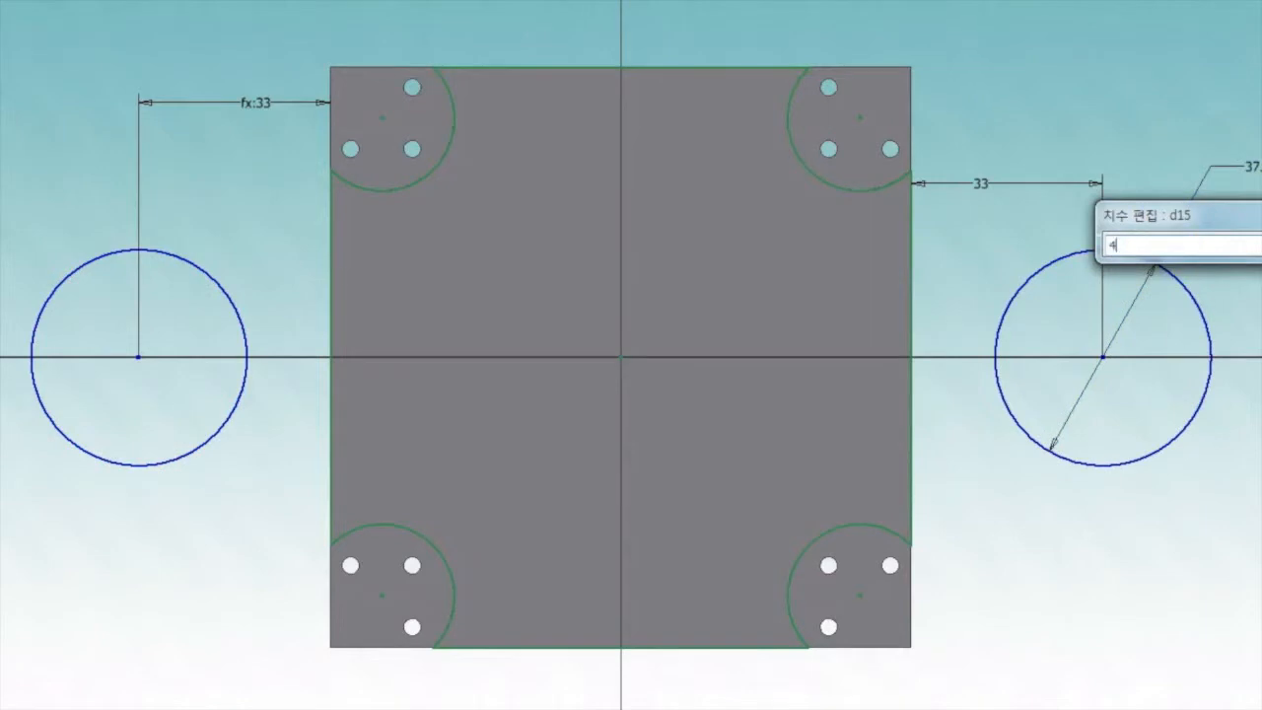
key("BackSpace")
type("84")
key("Return")
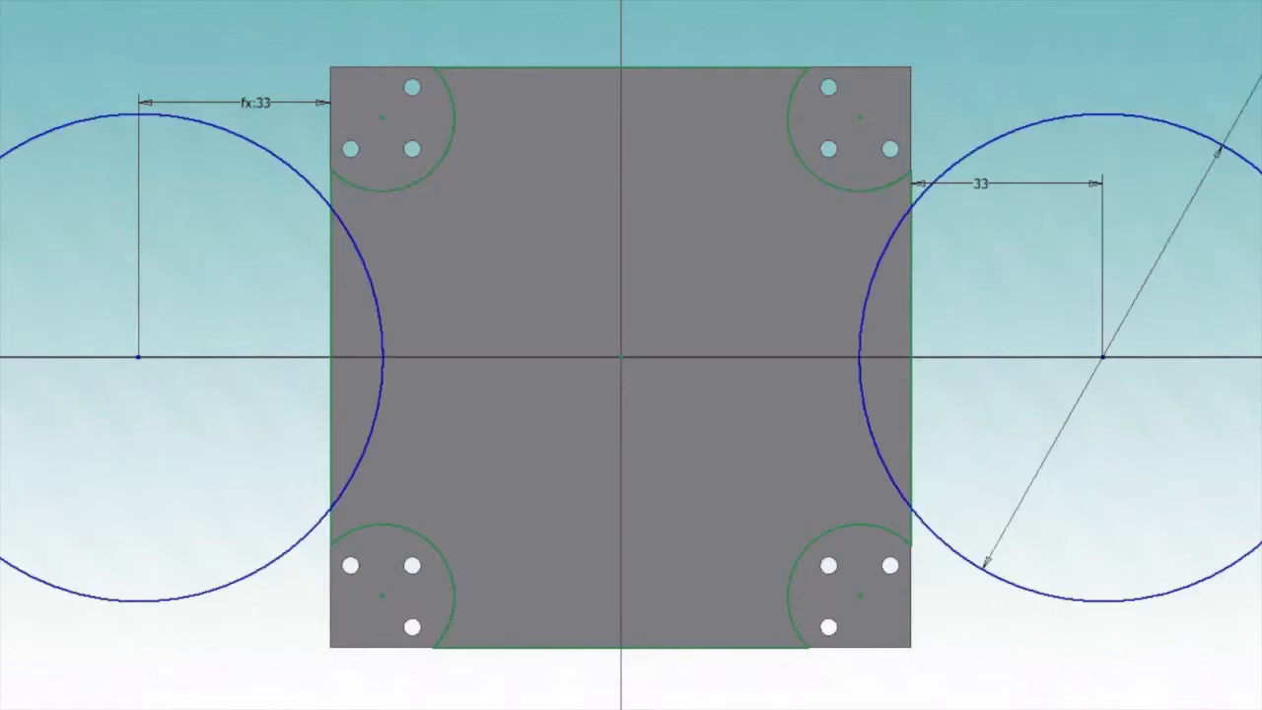
right_click(1082, 4)
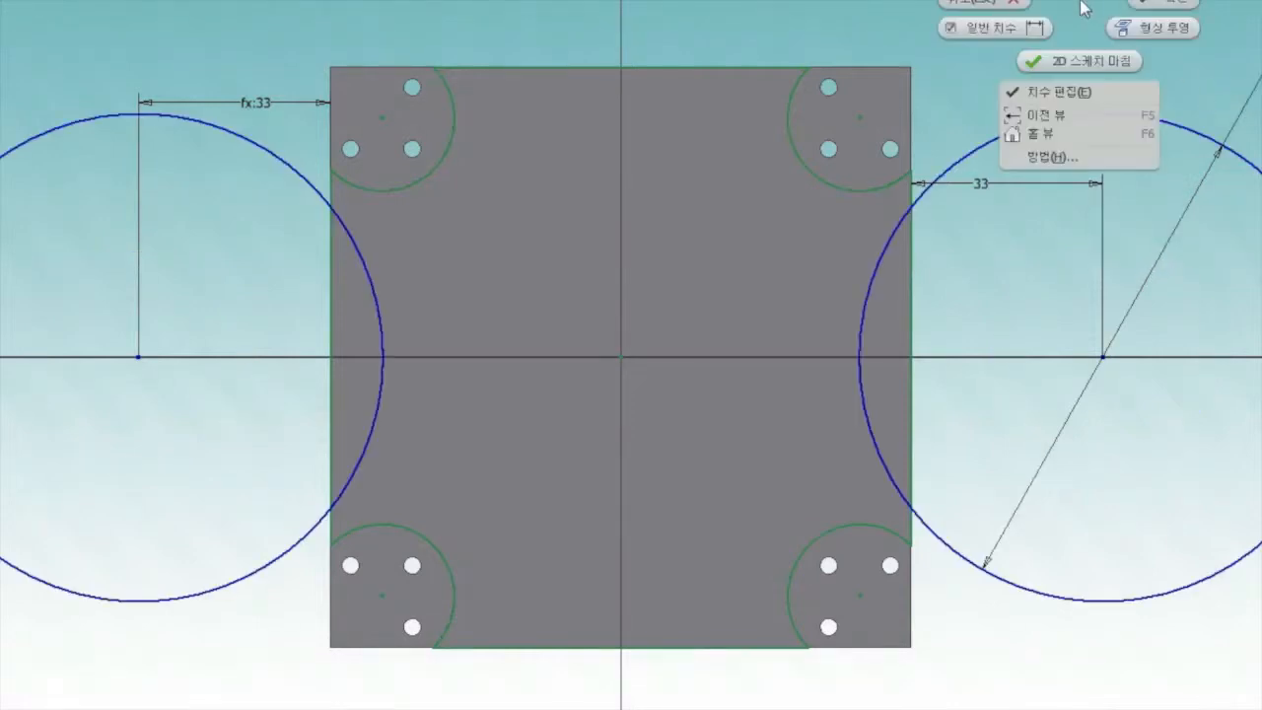
left_click(1171, 4)
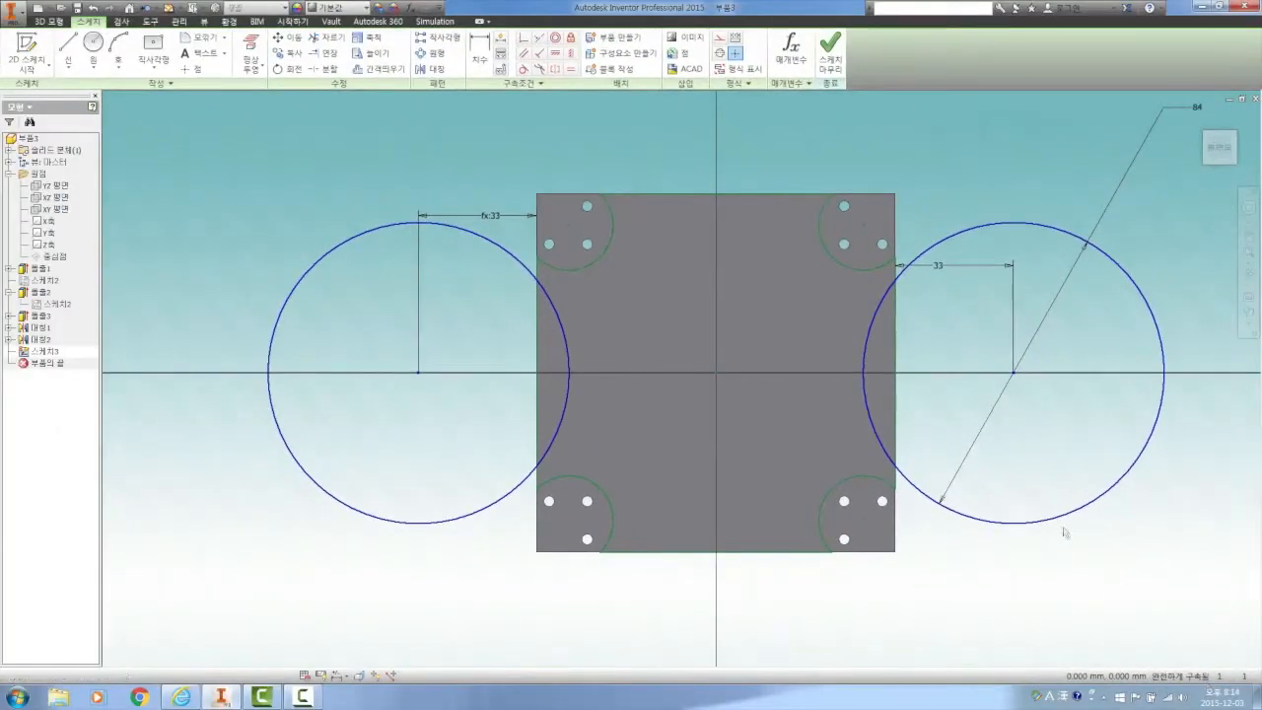
Finish the sketch and cut both circle profiles out of the plate with an Extrude using the To Next extent
left_click(830, 47)
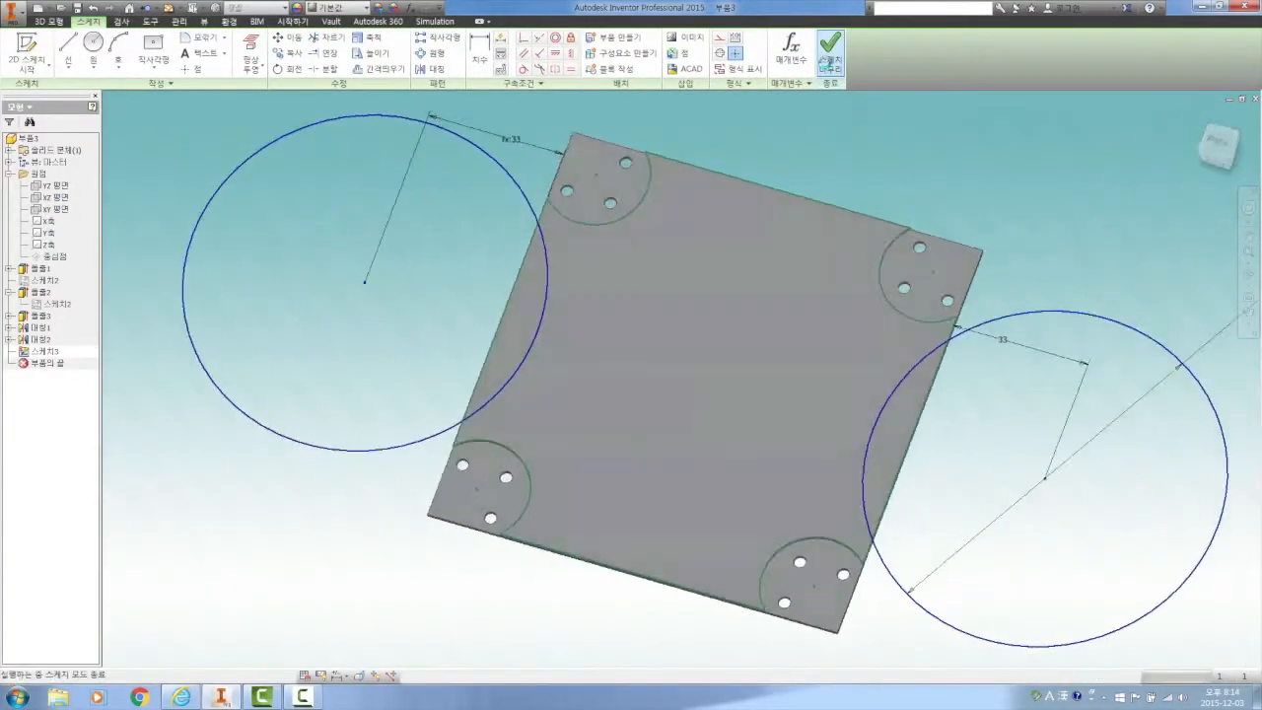
scroll(807, 328, "up", 5)
scroll(806, 328, "down", 3)
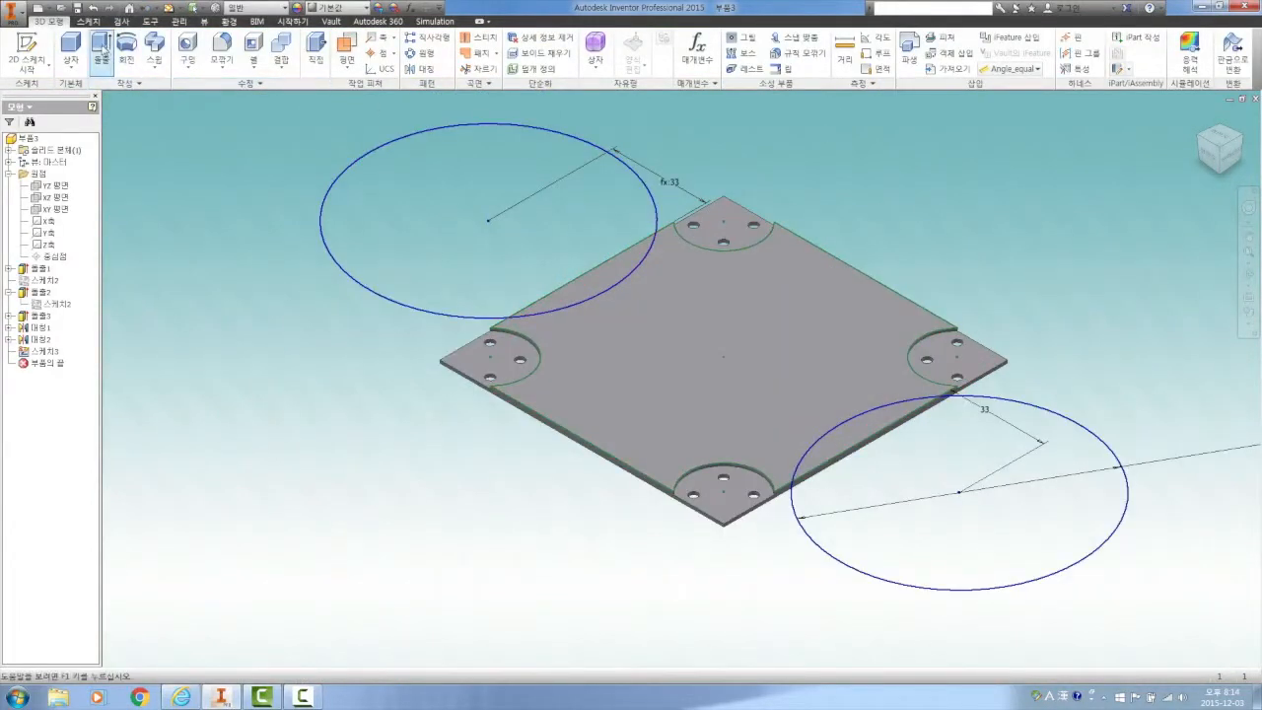
left_click(105, 52)
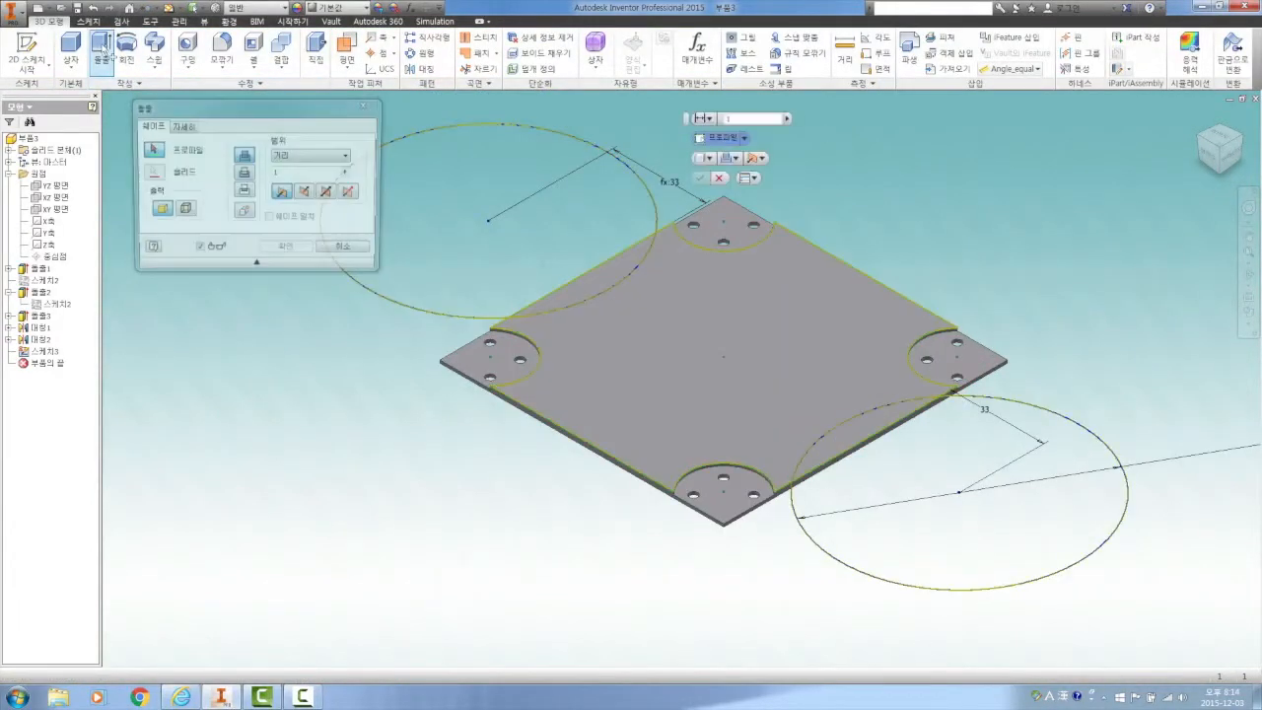
left_click(506, 233)
left_click(912, 463)
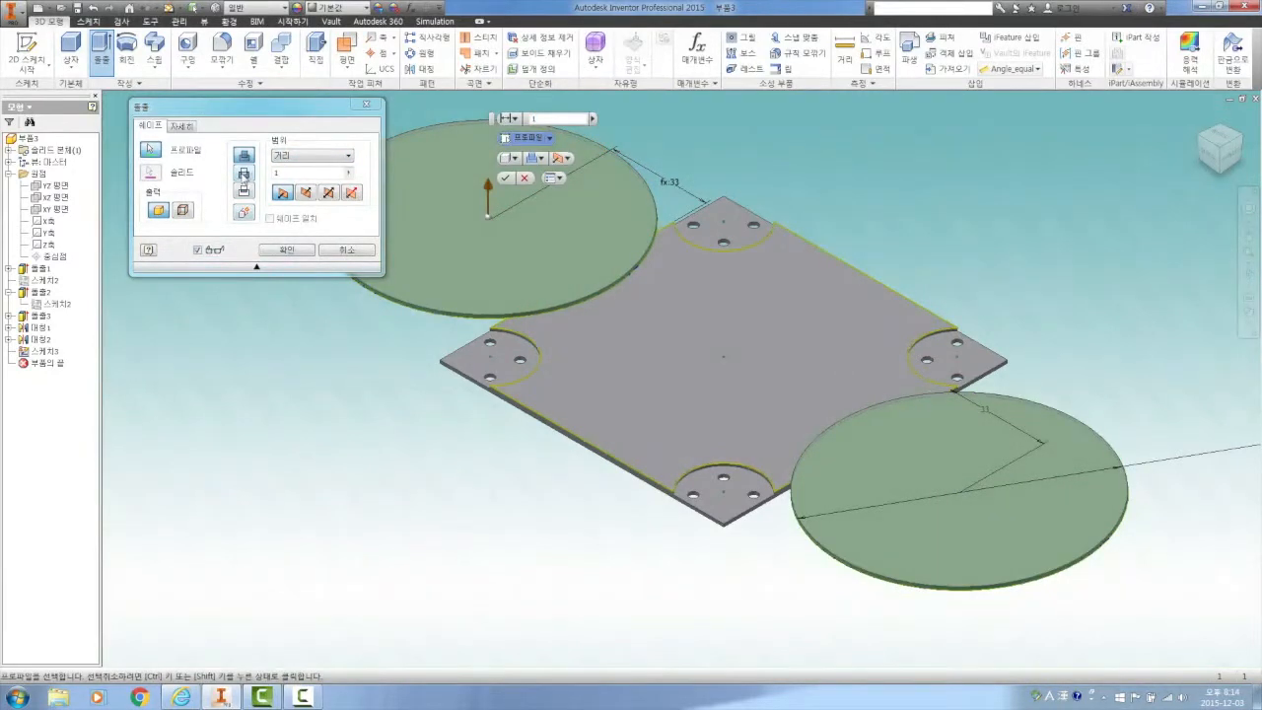
left_click(243, 175)
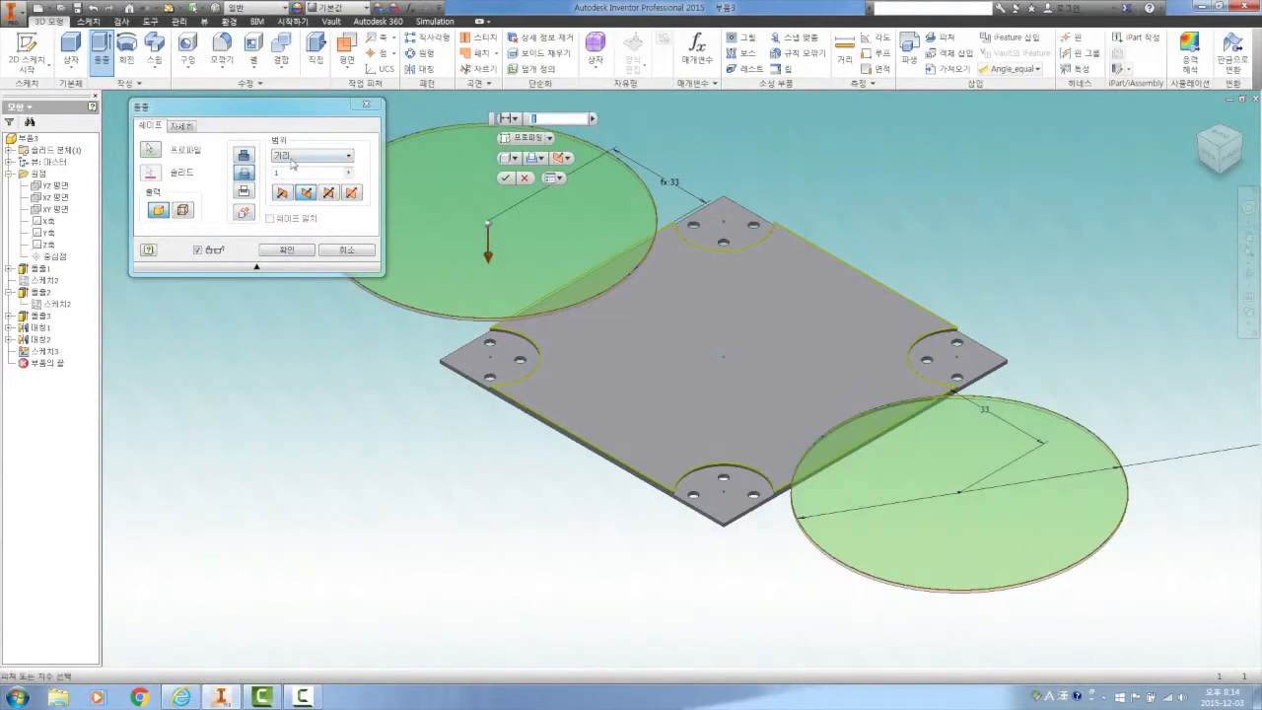
left_click(298, 160)
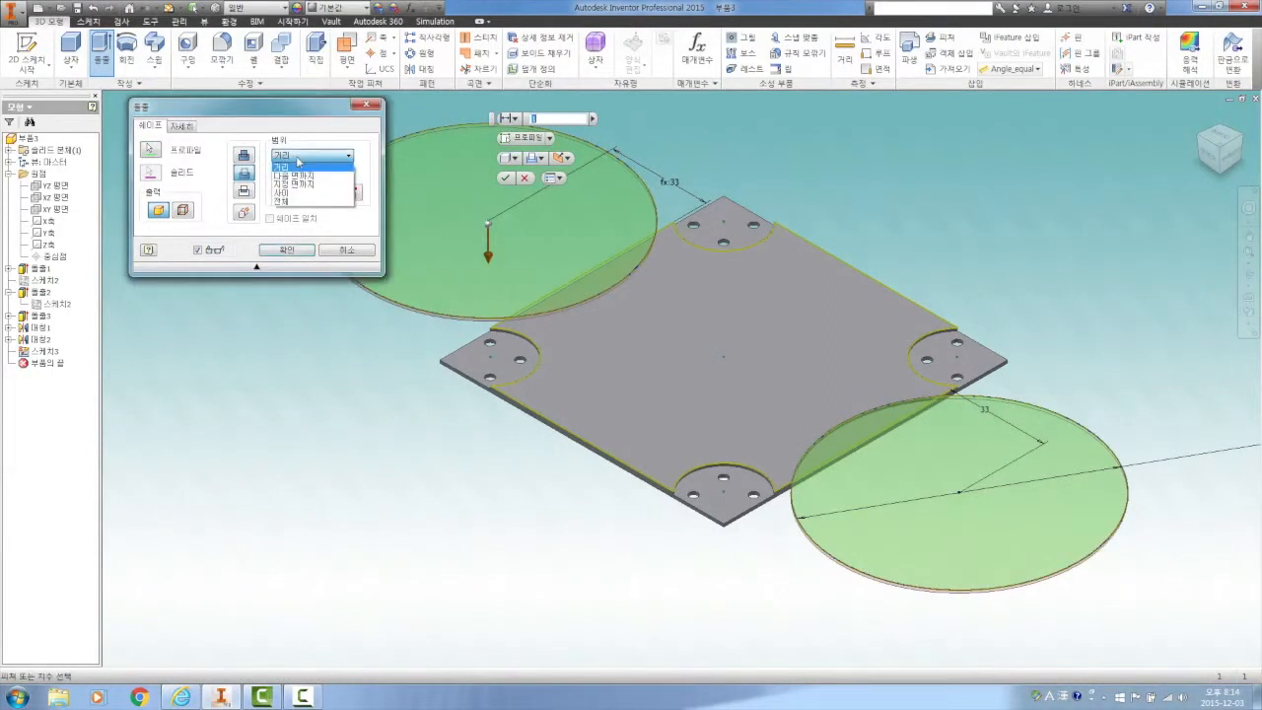
left_click(296, 176)
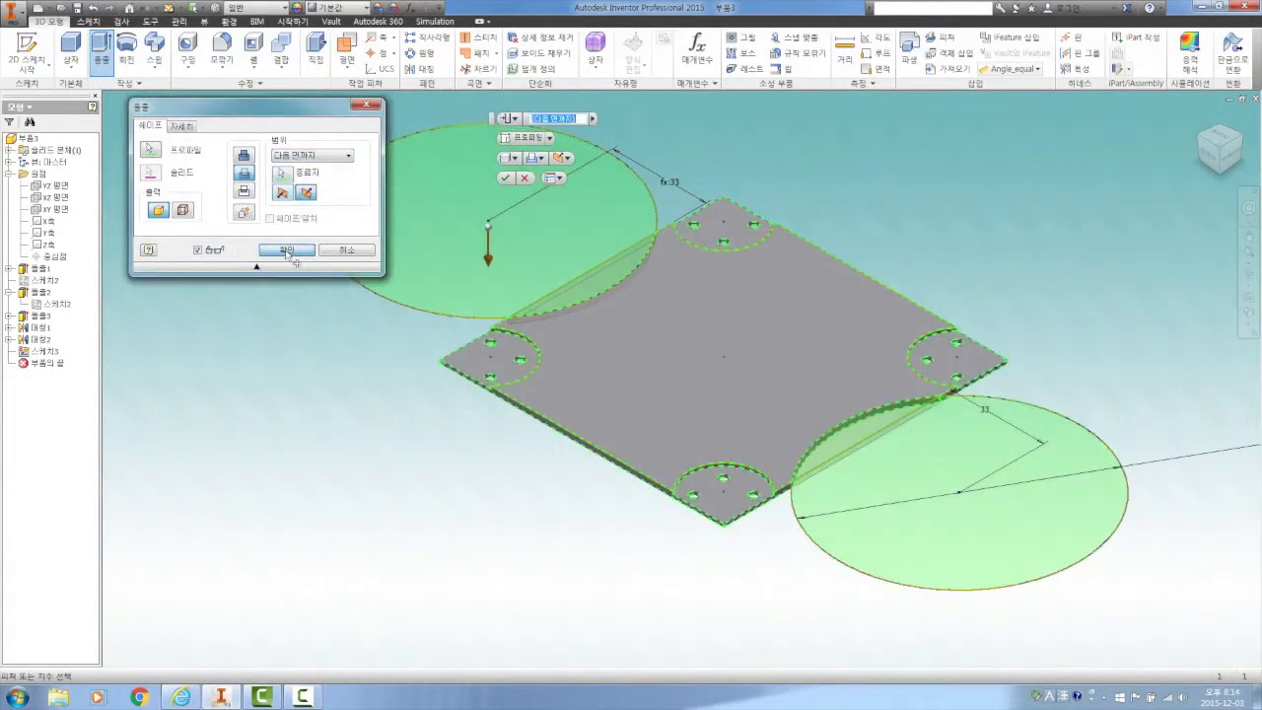
left_click(286, 250)
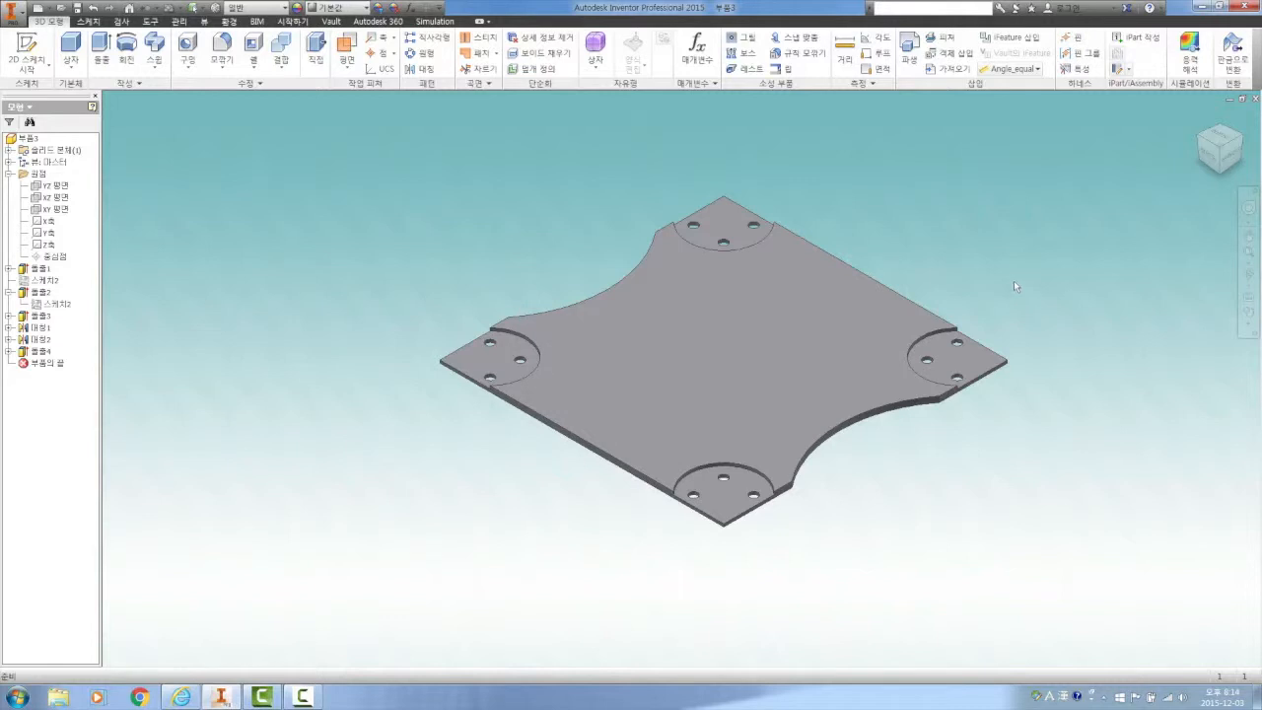
Start a sketch on the plate's top face and draw a 25 by 43 mm two-point center rectangle centered on the origin
left_click(795, 305)
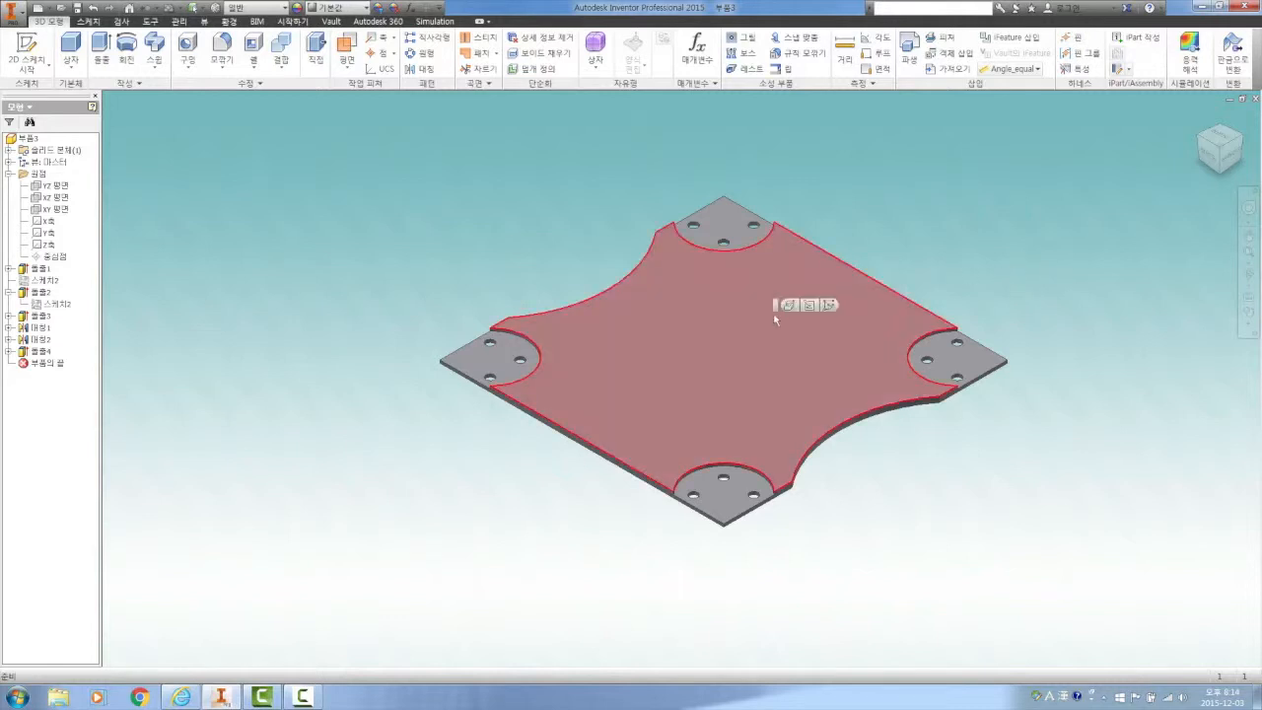
left_click(828, 304)
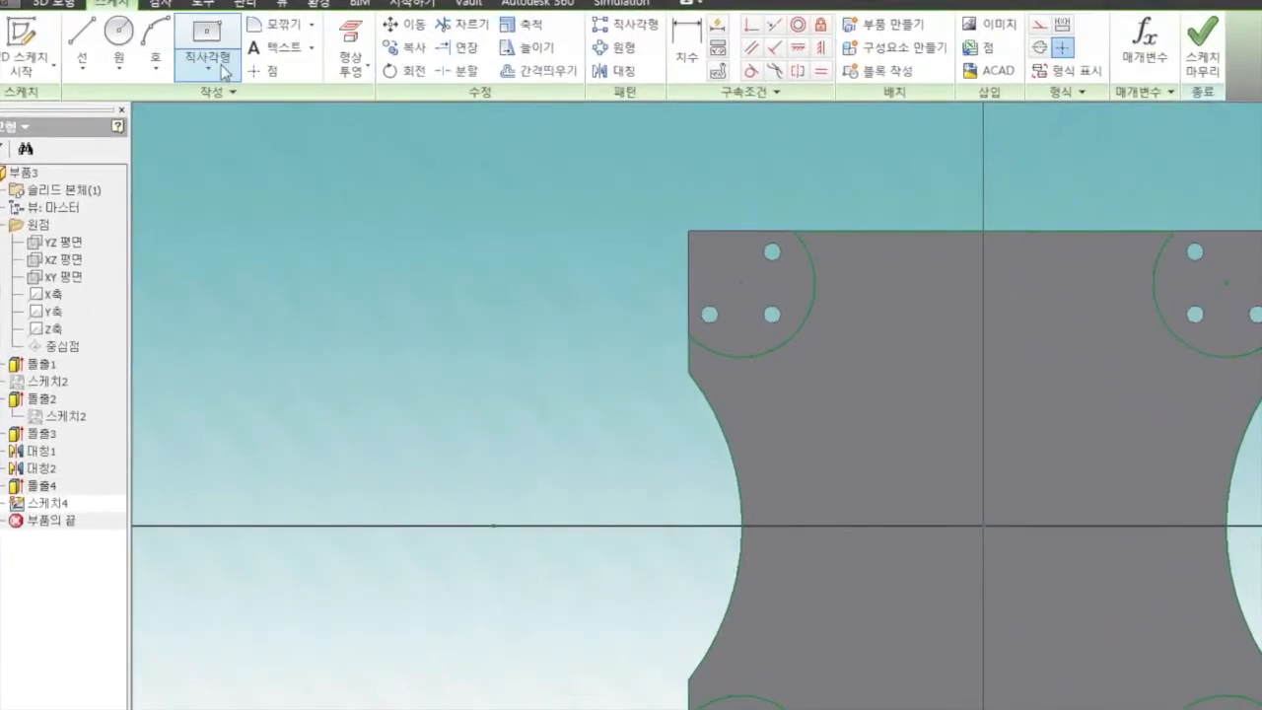
left_click(222, 67)
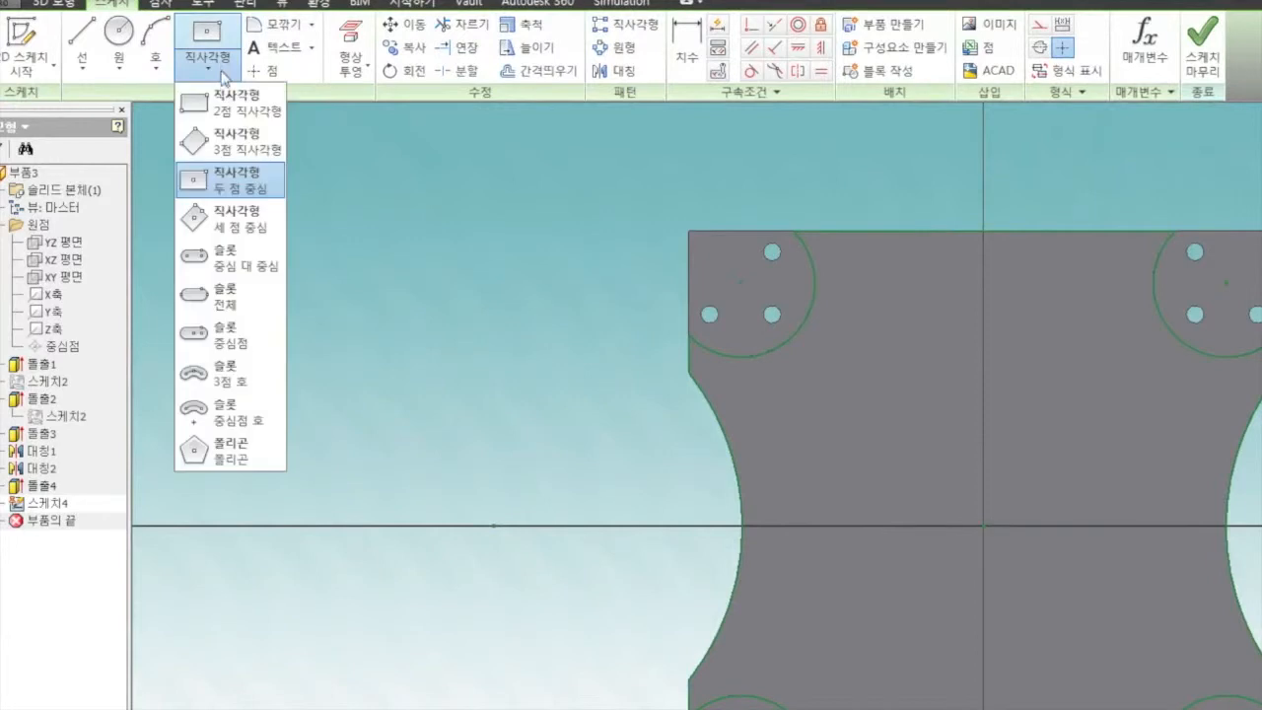
left_click(246, 187)
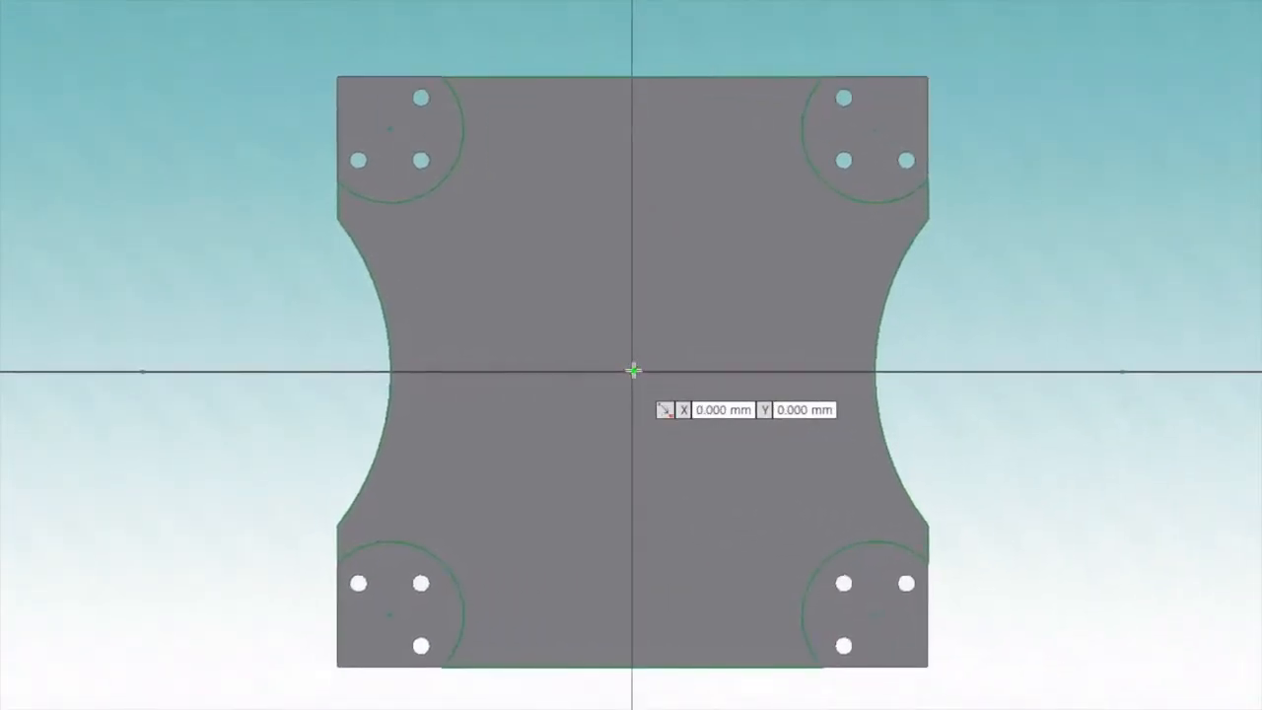
left_click(634, 370)
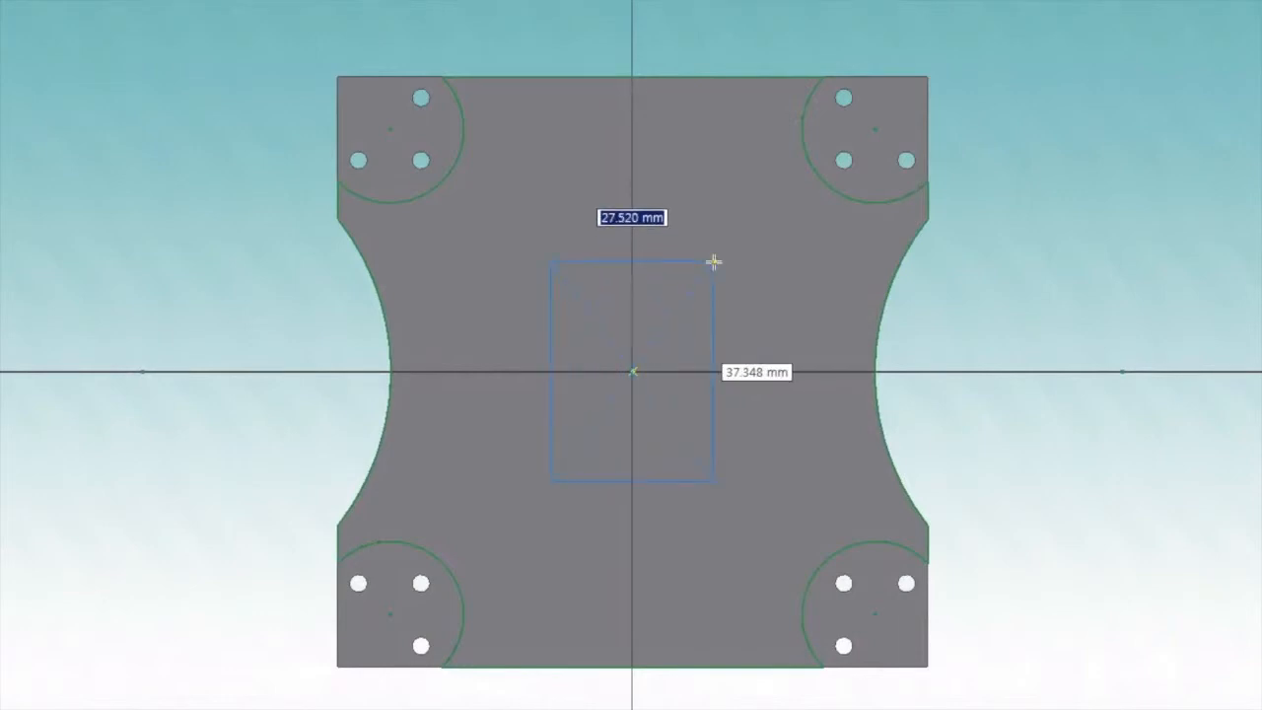
type("25")
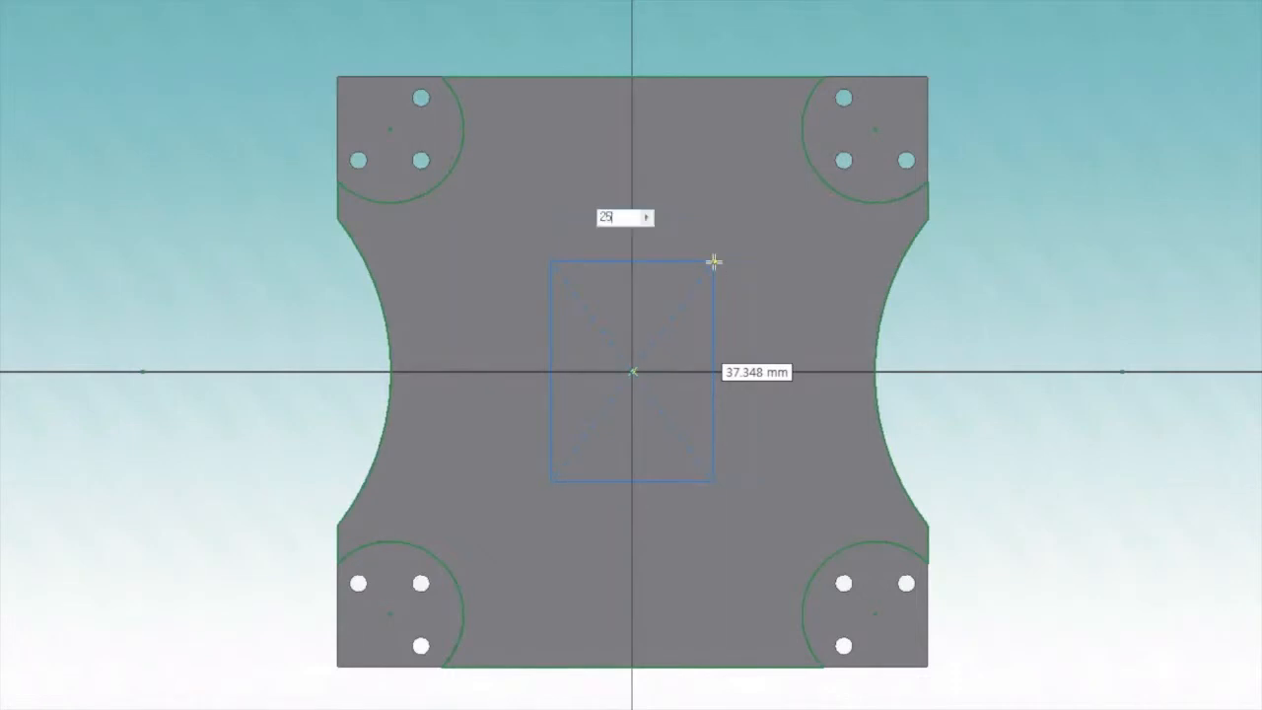
key("Tab")
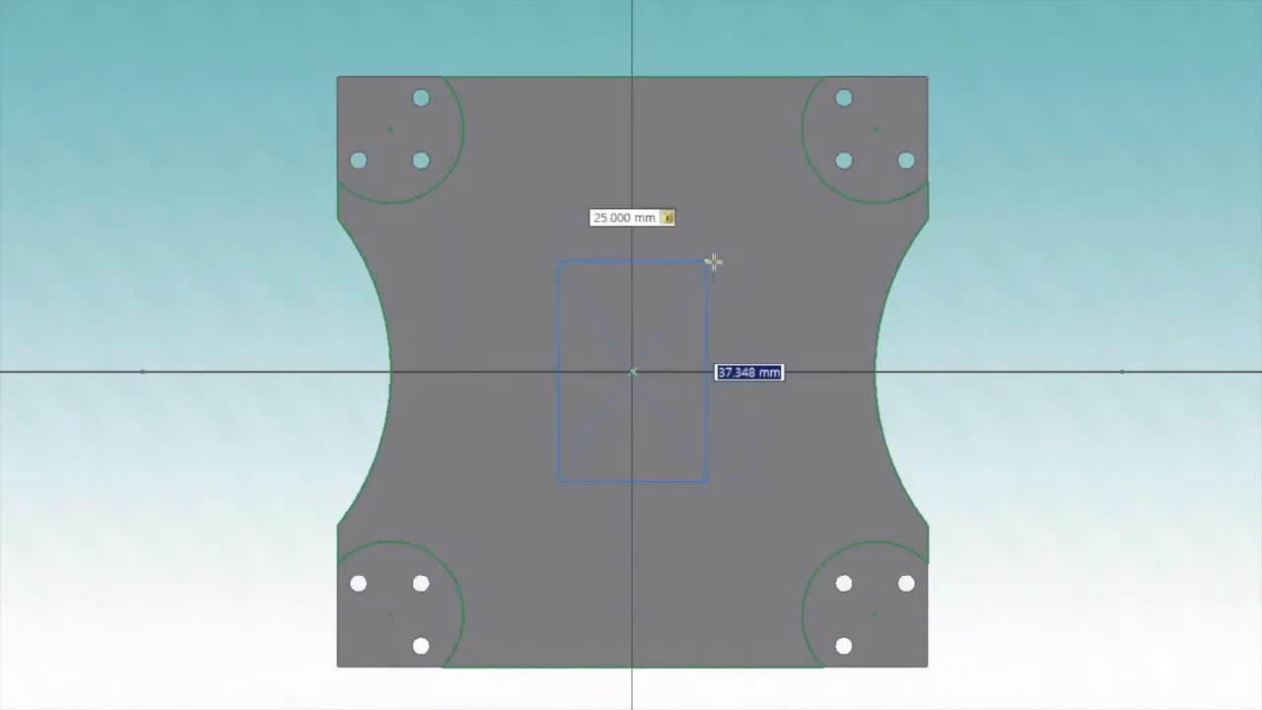
type("43")
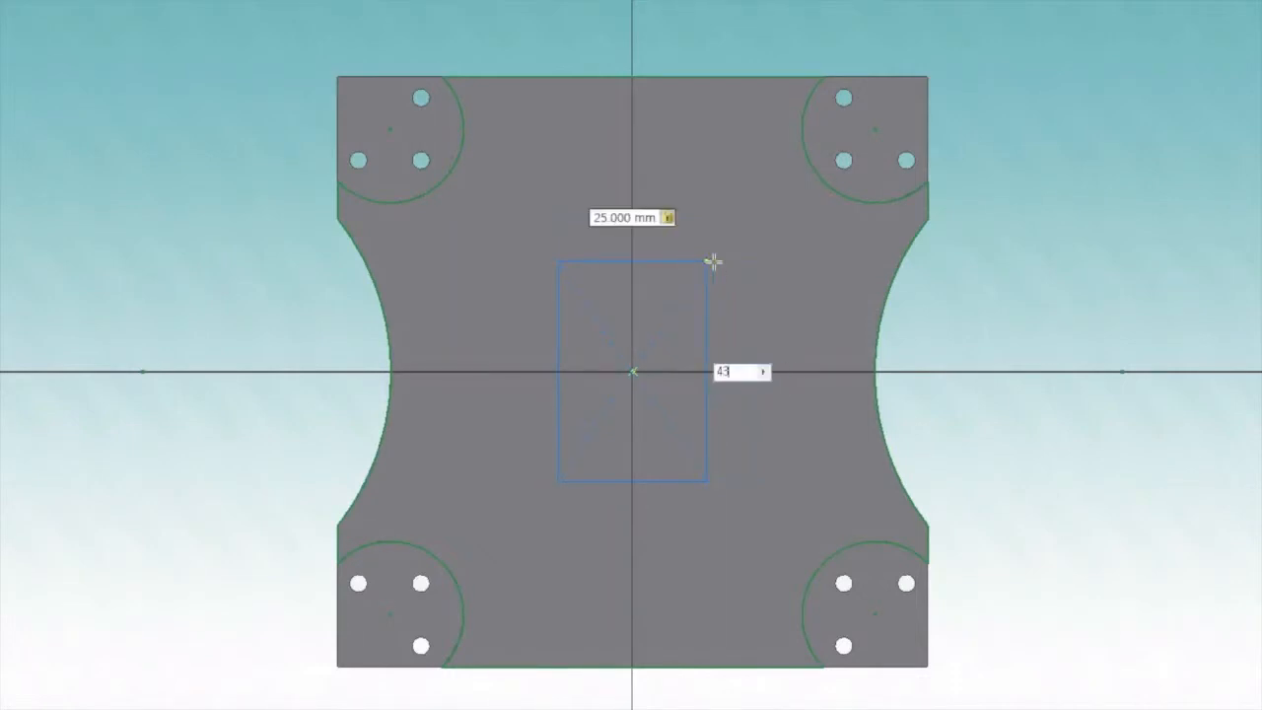
key("Return")
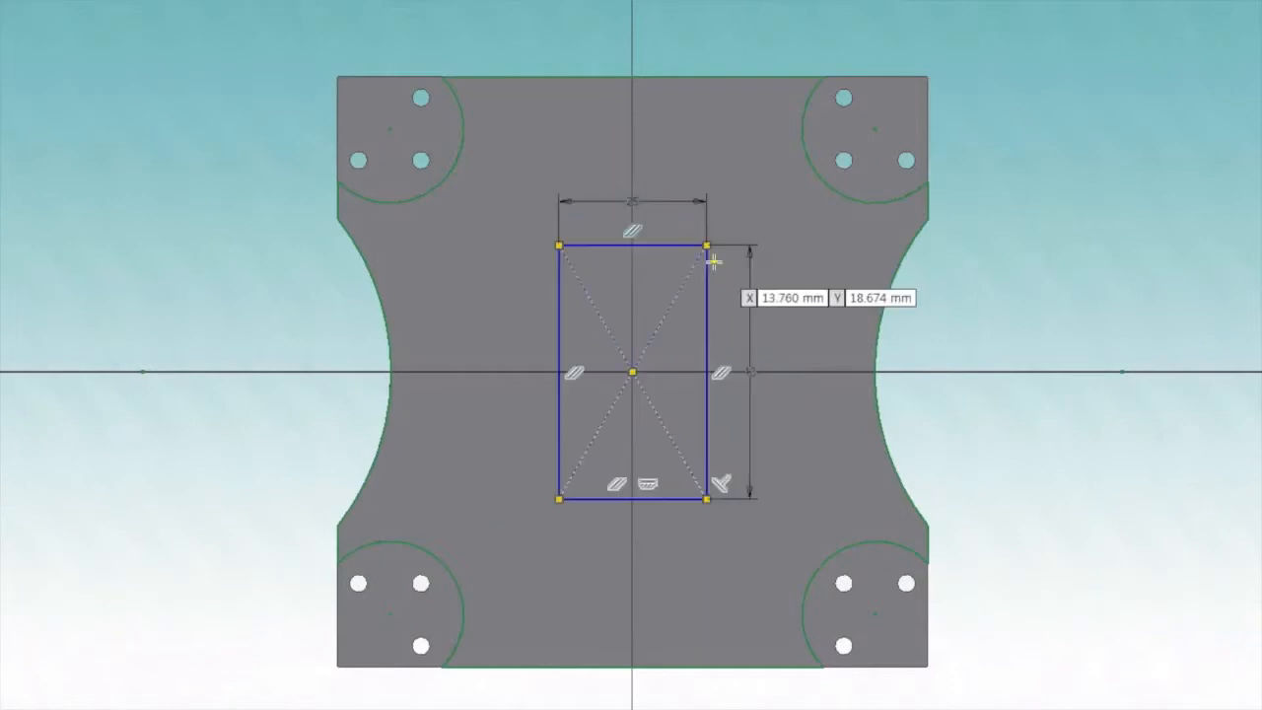
right_click(691, 134)
left_click(763, 133)
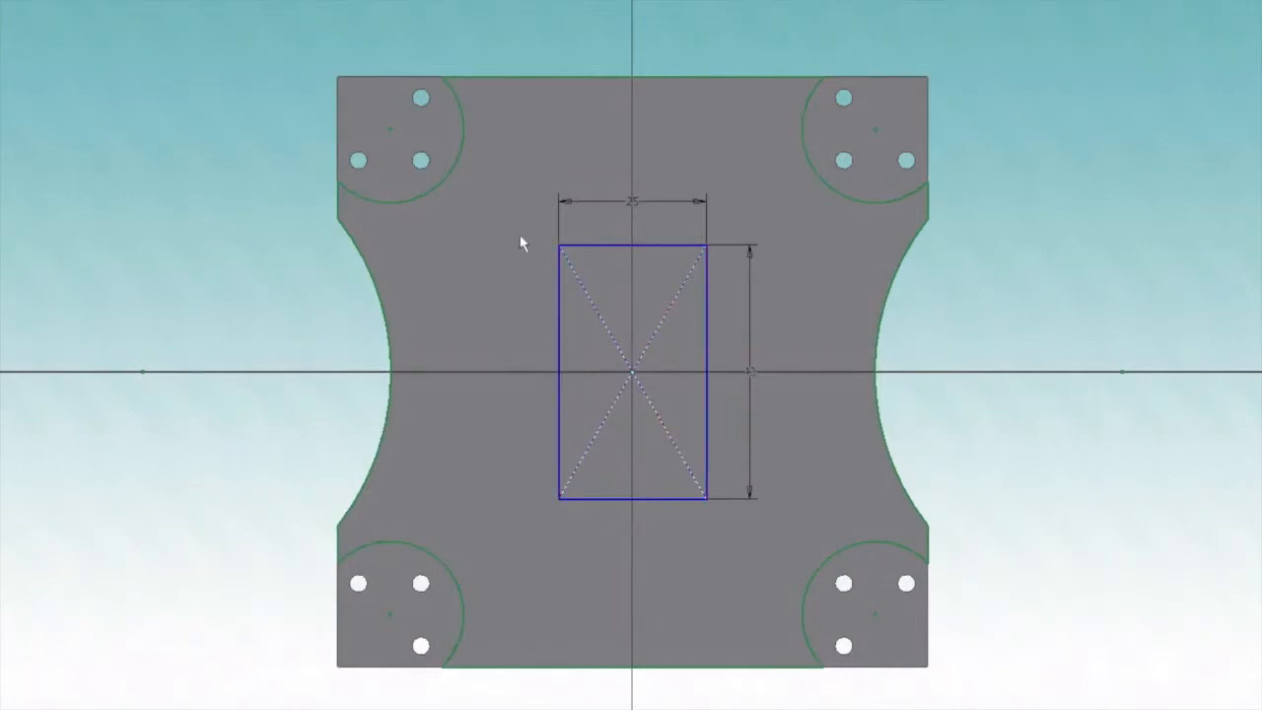
Convert the whole center rectangle to construction geometry
mouse_move(517, 233)
left_mouse_down()
mouse_move(676, 403)
mouse_move(726, 484)
mouse_move(737, 536)
left_mouse_up()
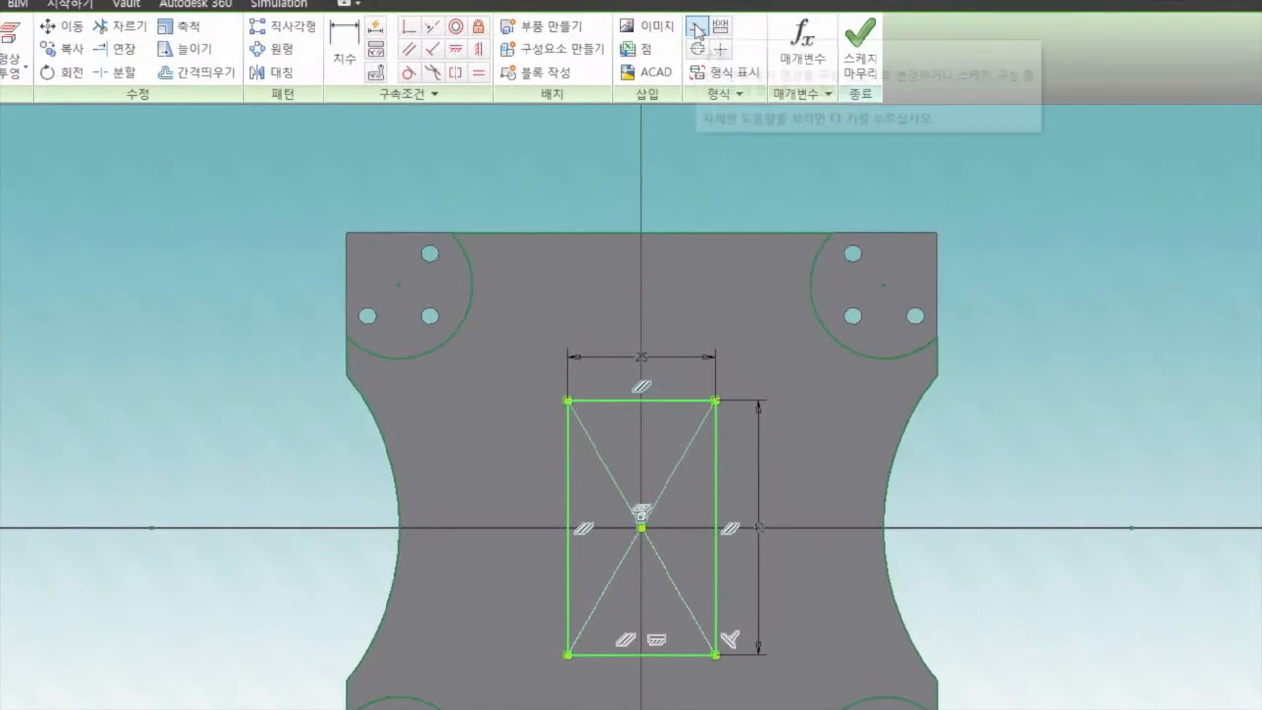
left_click(697, 28)
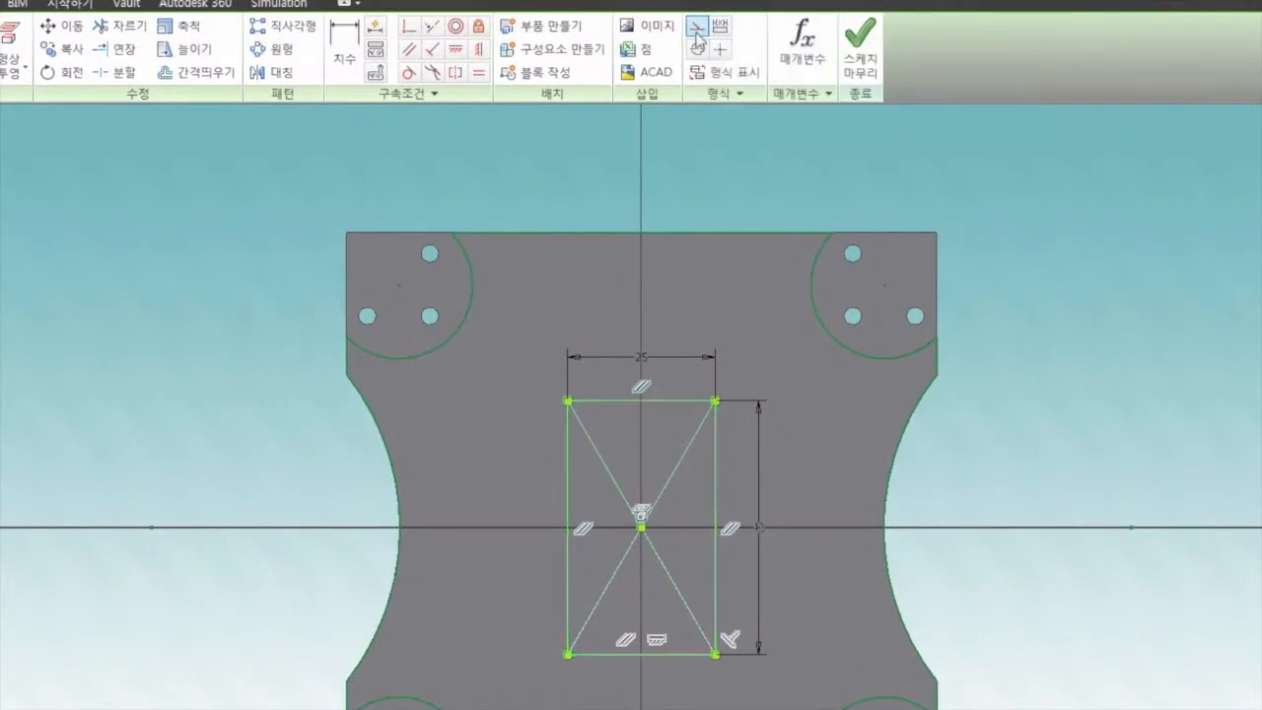
left_click(1132, 406)
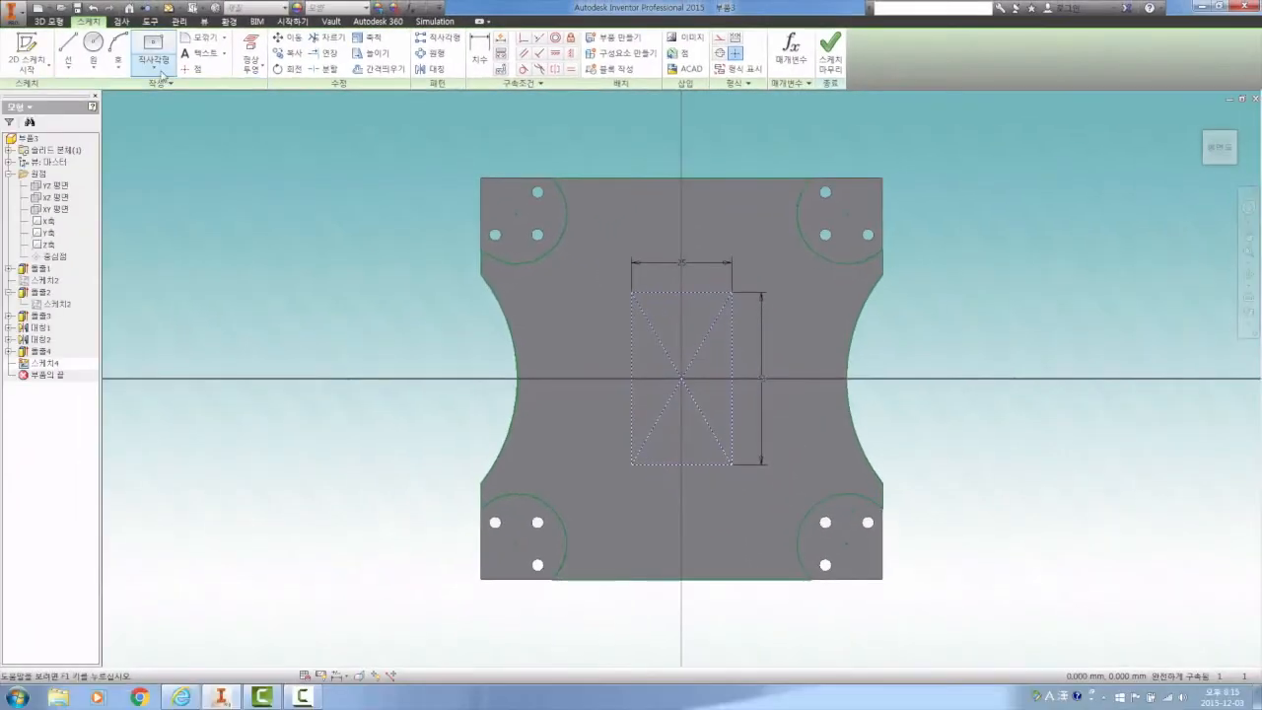
Draw two-point rectangles outward from the construction rectangle's lower-left and lower-right corners, the left one about 9 by 48 mm
left_click(161, 71)
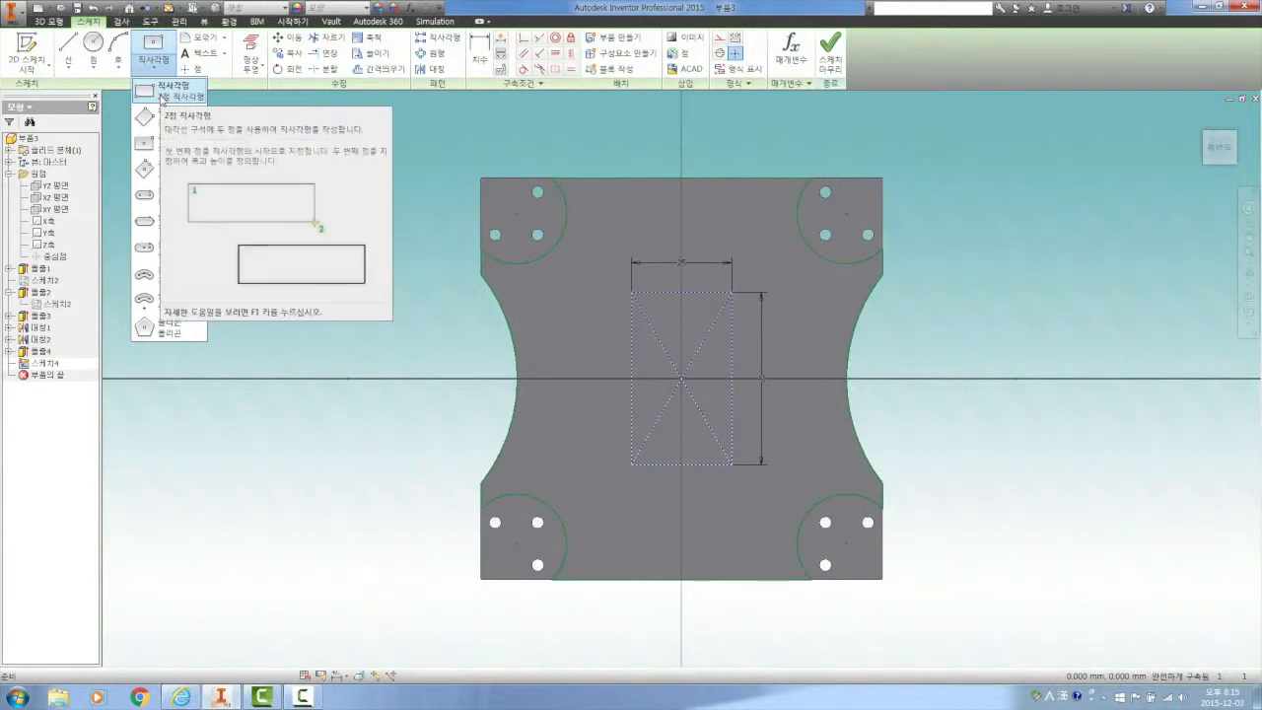
left_click(162, 91)
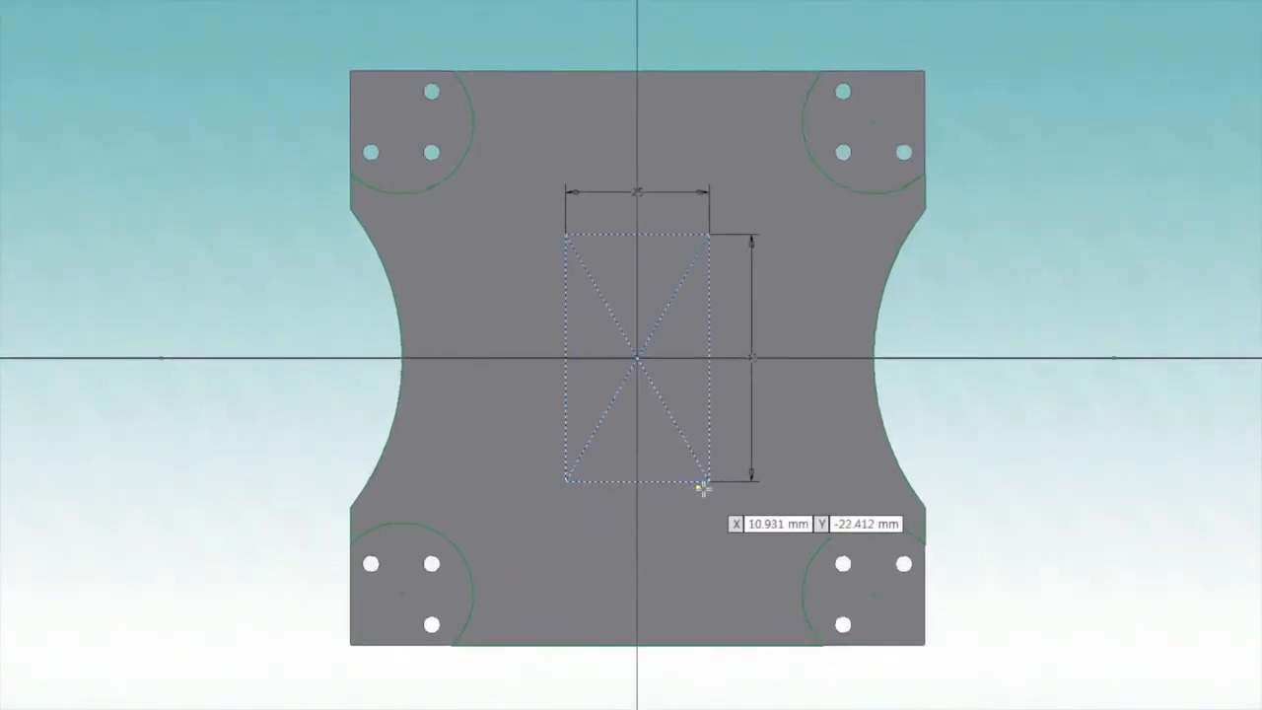
left_click(567, 480)
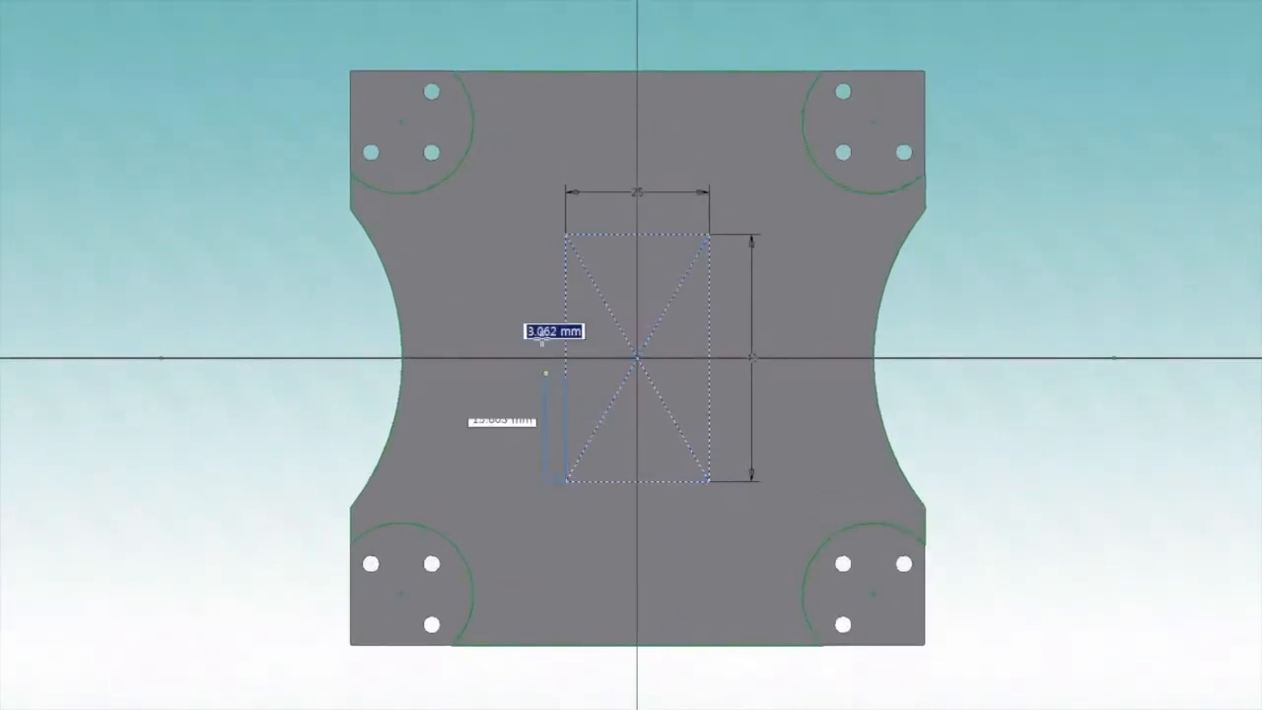
left_click(516, 203)
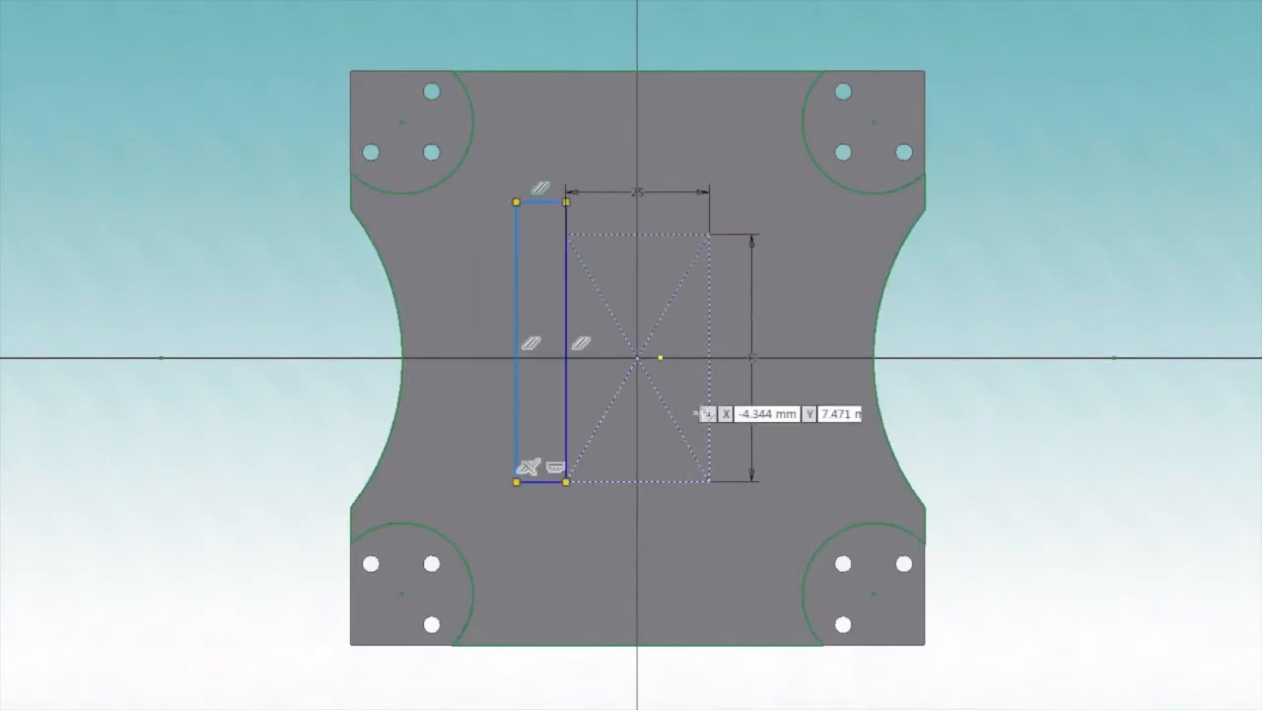
left_click(709, 479)
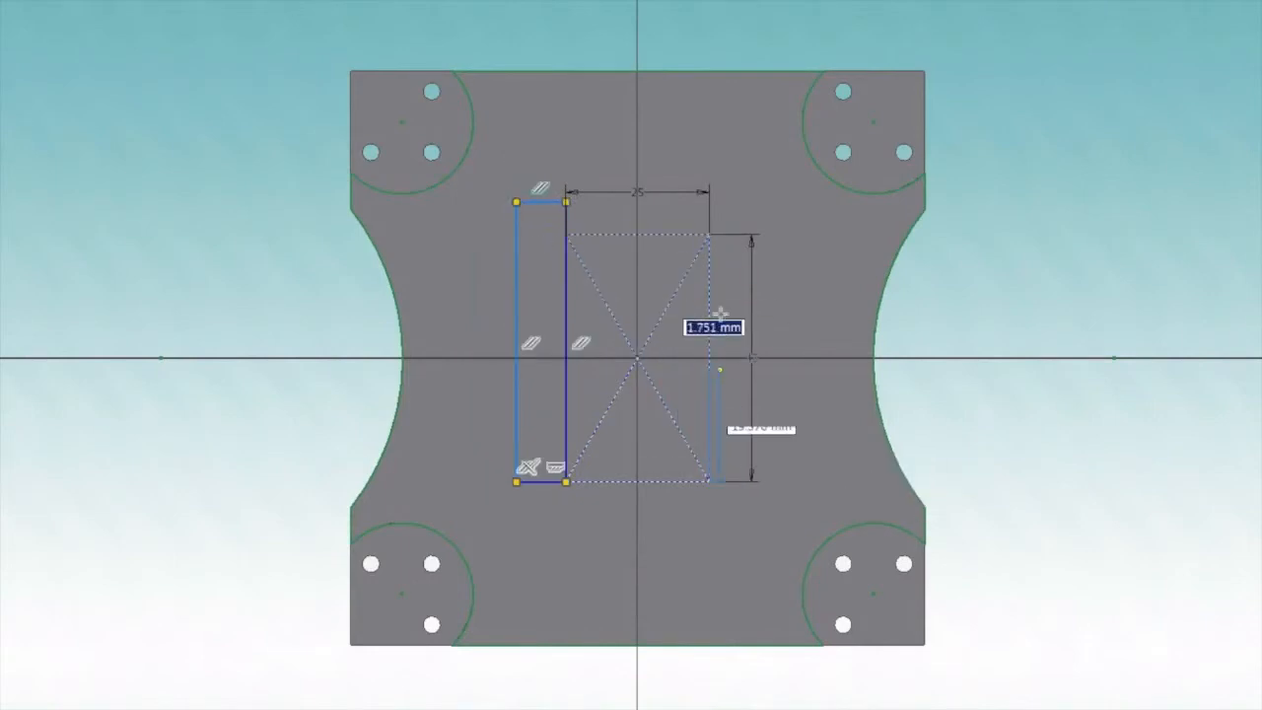
left_click(753, 202)
right_click(721, 141)
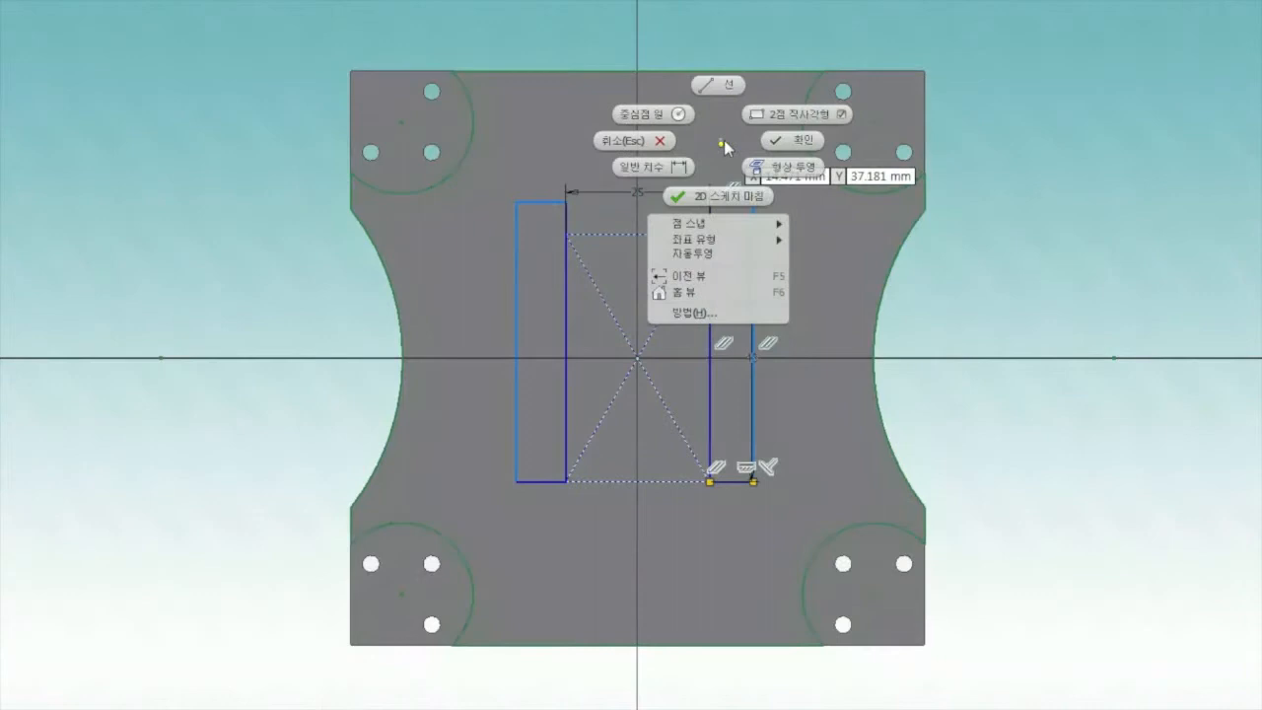
left_click(778, 148)
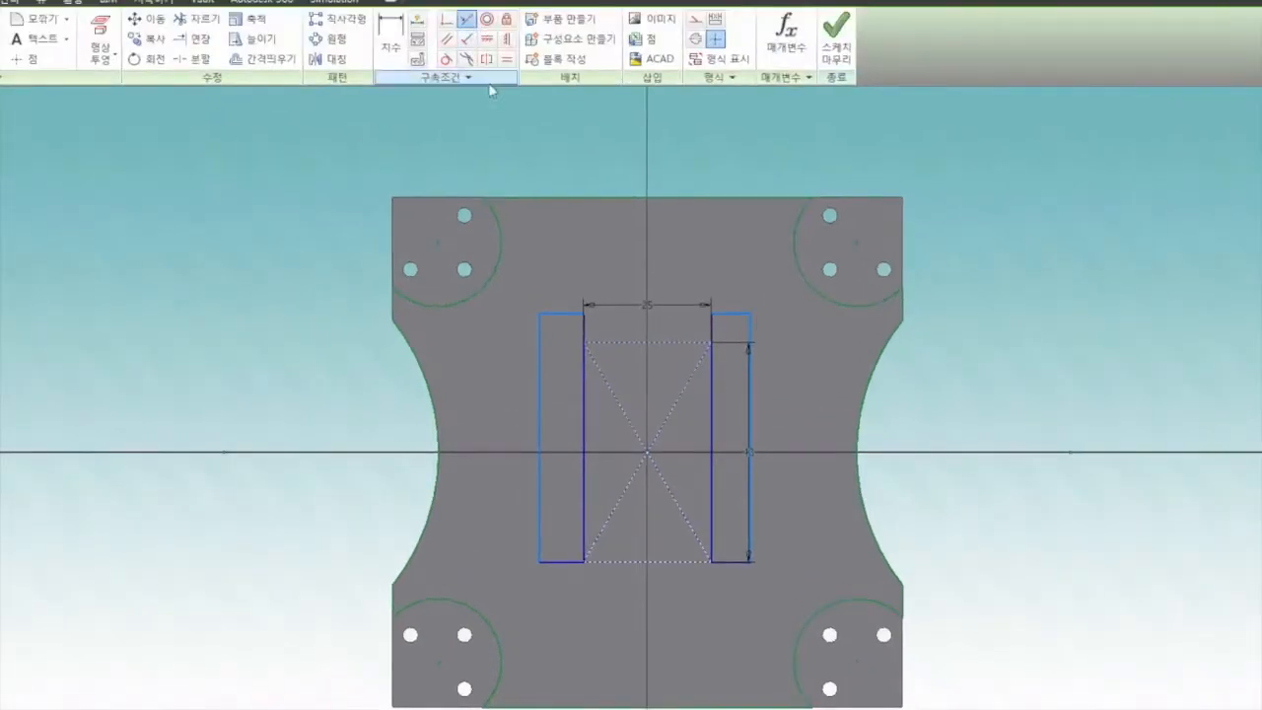
Make the left side rectangle's top edge collinear with the construction rectangle's top edge
left_click(560, 315)
left_click(623, 343)
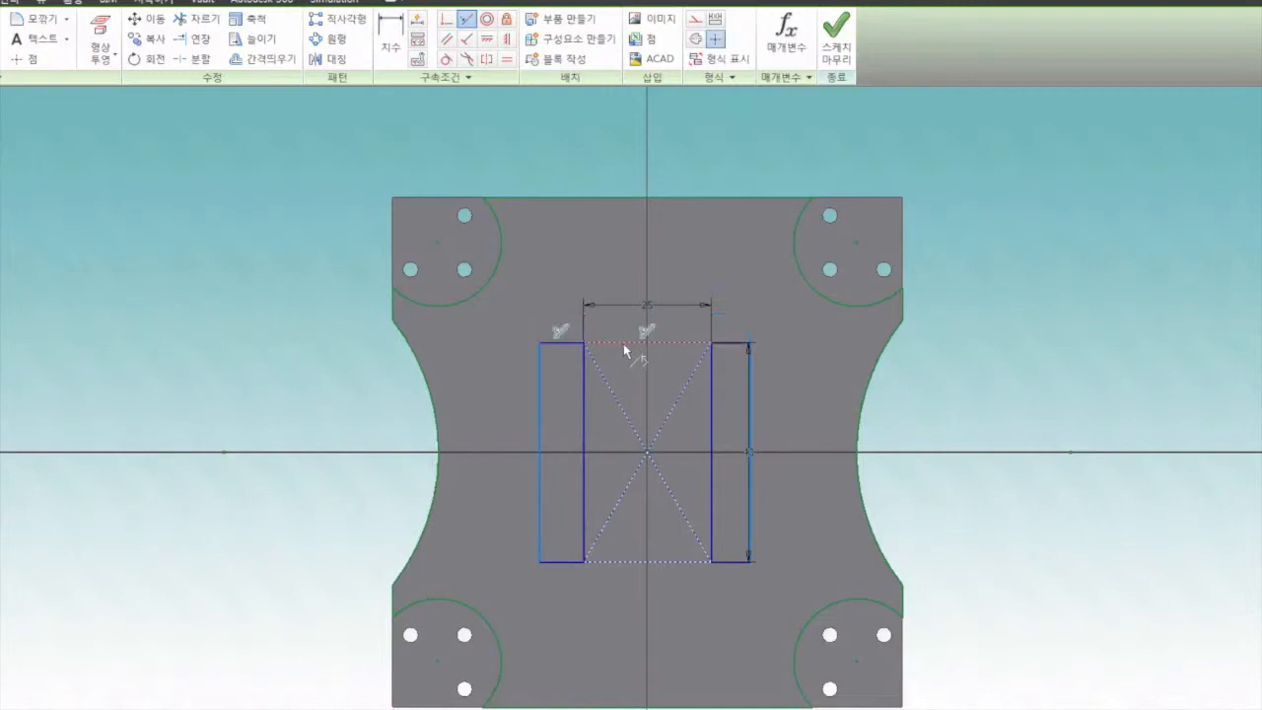
right_click(574, 254)
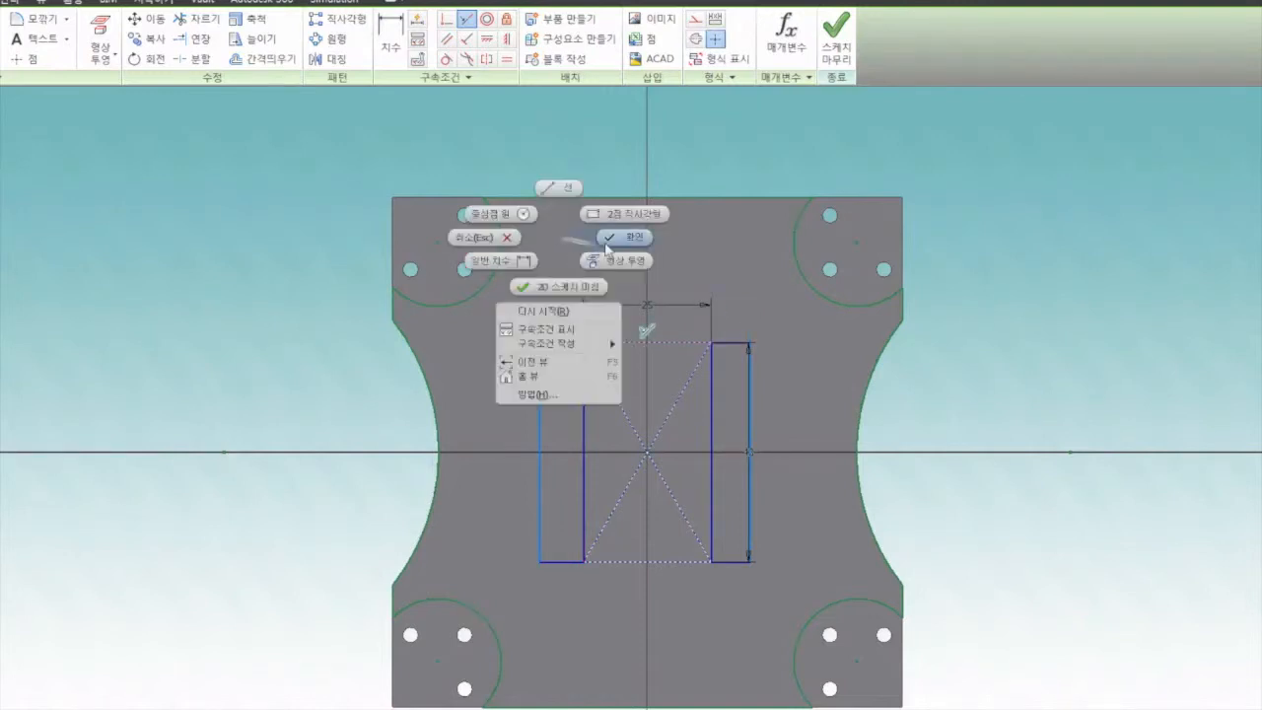
left_click(614, 239)
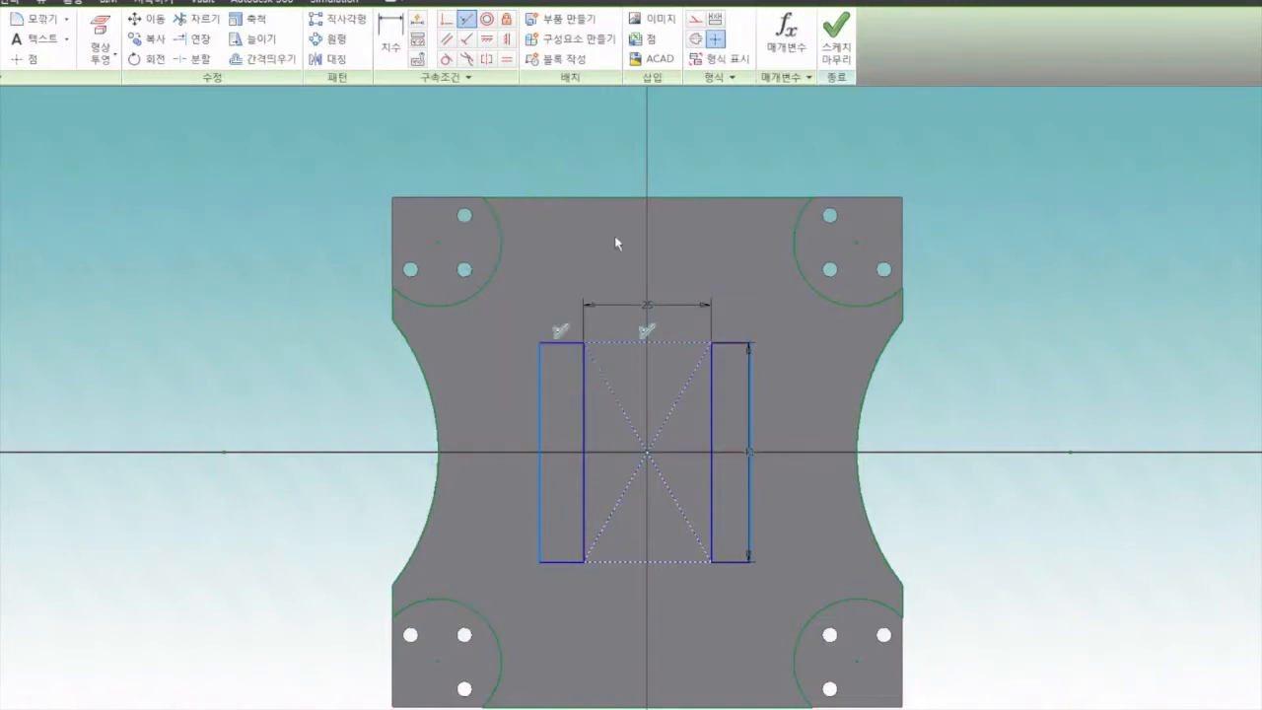
Apply an equal constraint between the top edges of the left and right side rectangles
left_click(543, 380)
left_click(506, 59)
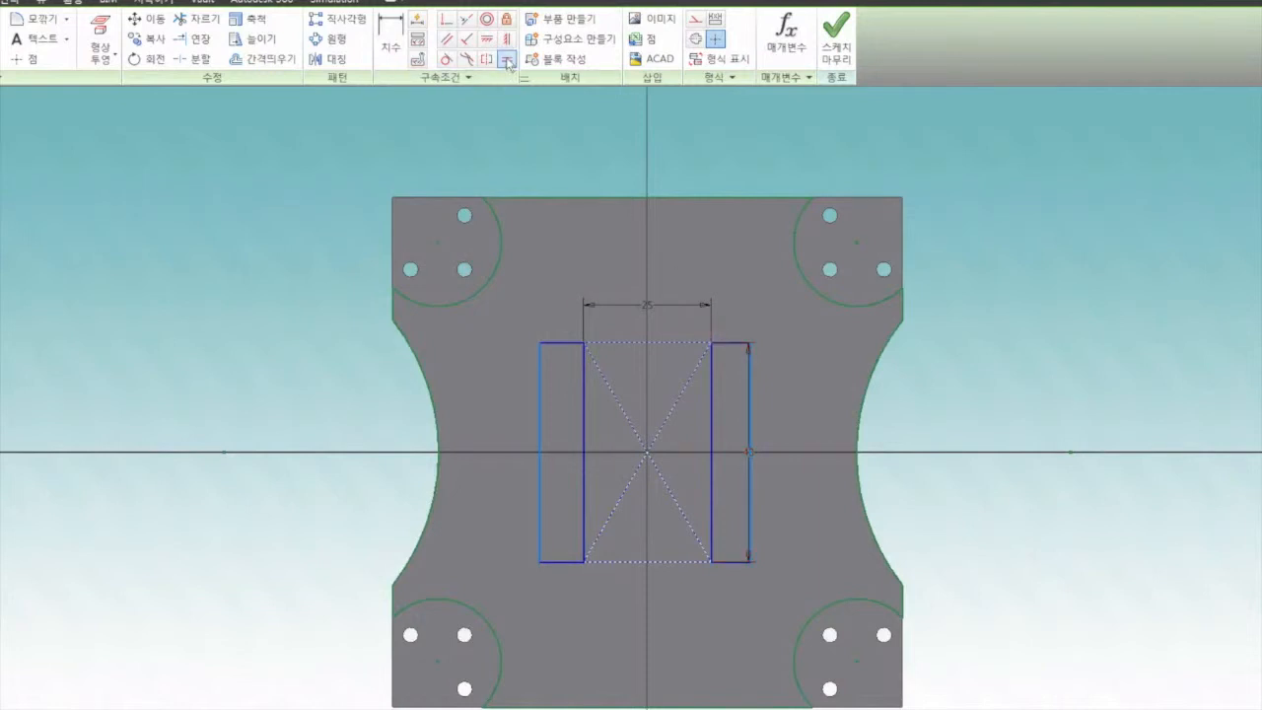
left_click(563, 343)
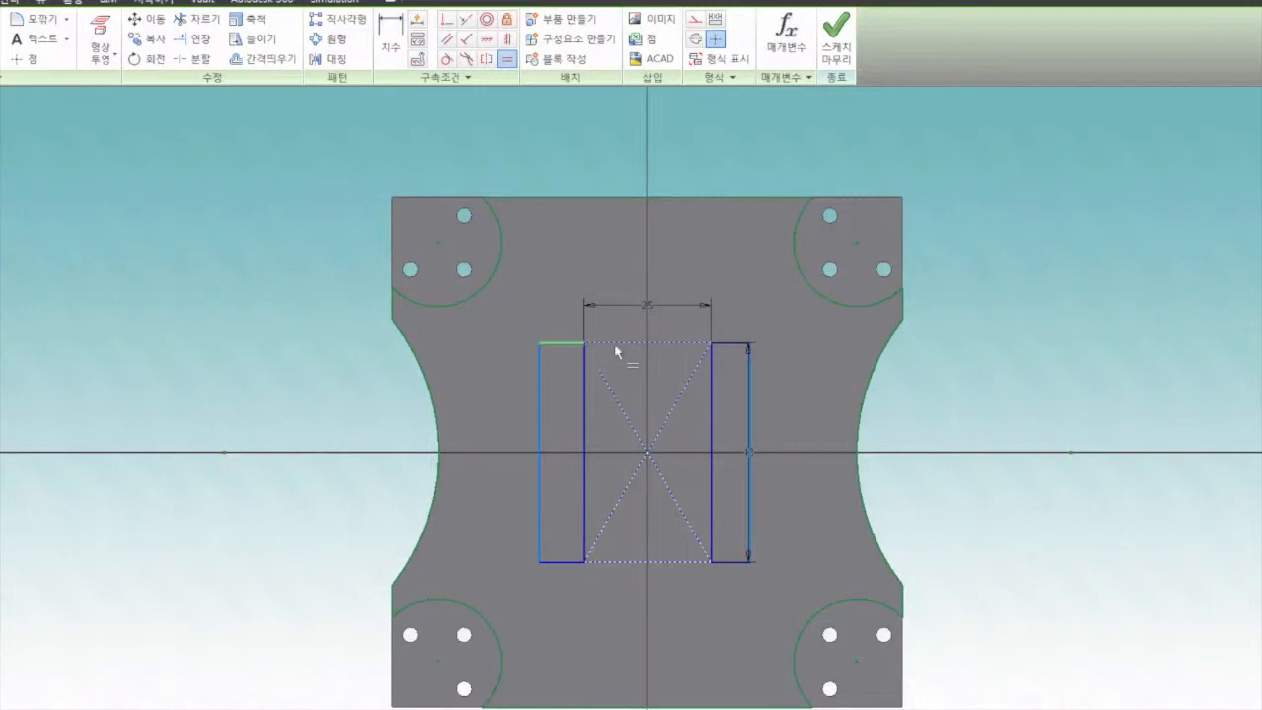
left_click(726, 344)
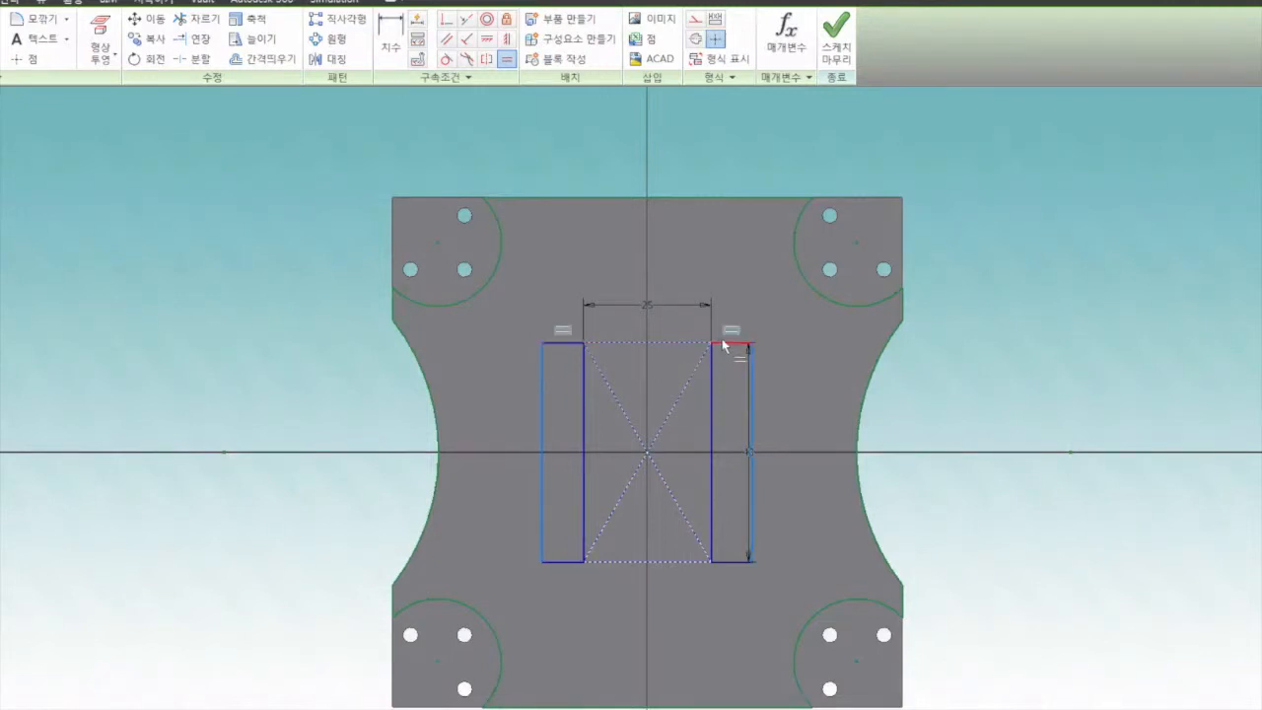
right_click(641, 153)
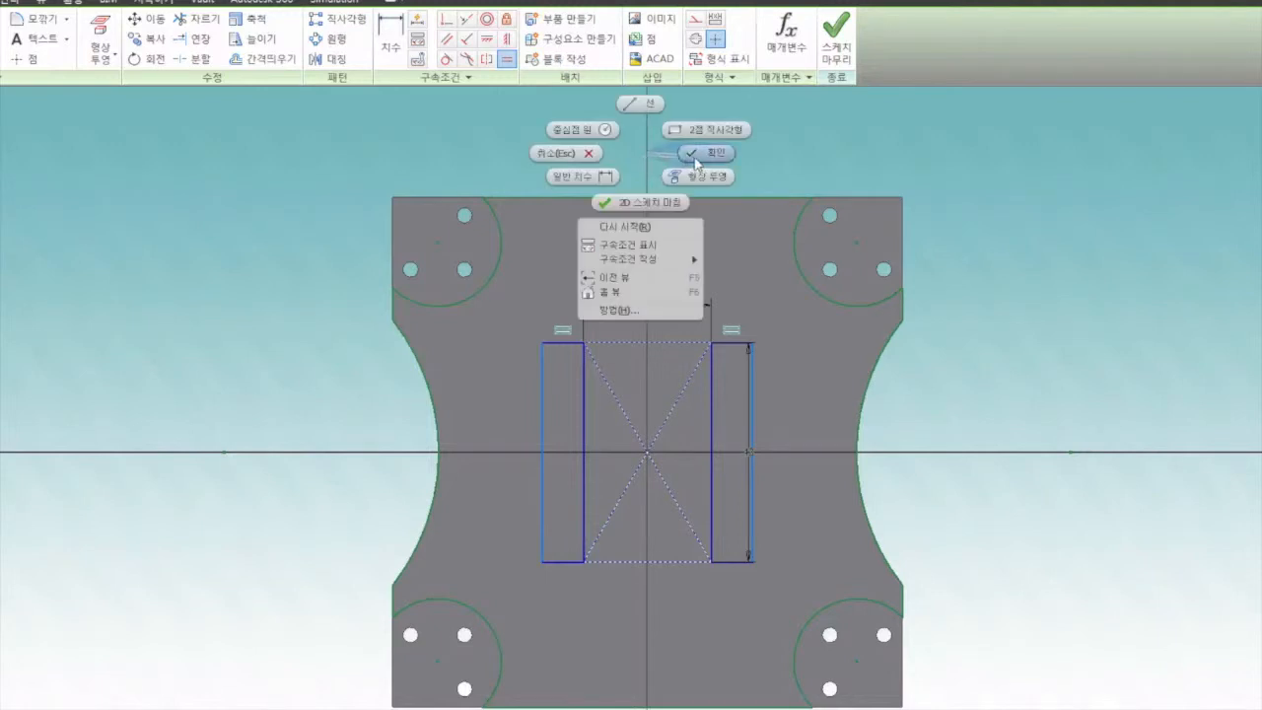
left_click(703, 156)
Dimension the left side rectangle's top edge as 3 mm and end the dimension command
key("d")
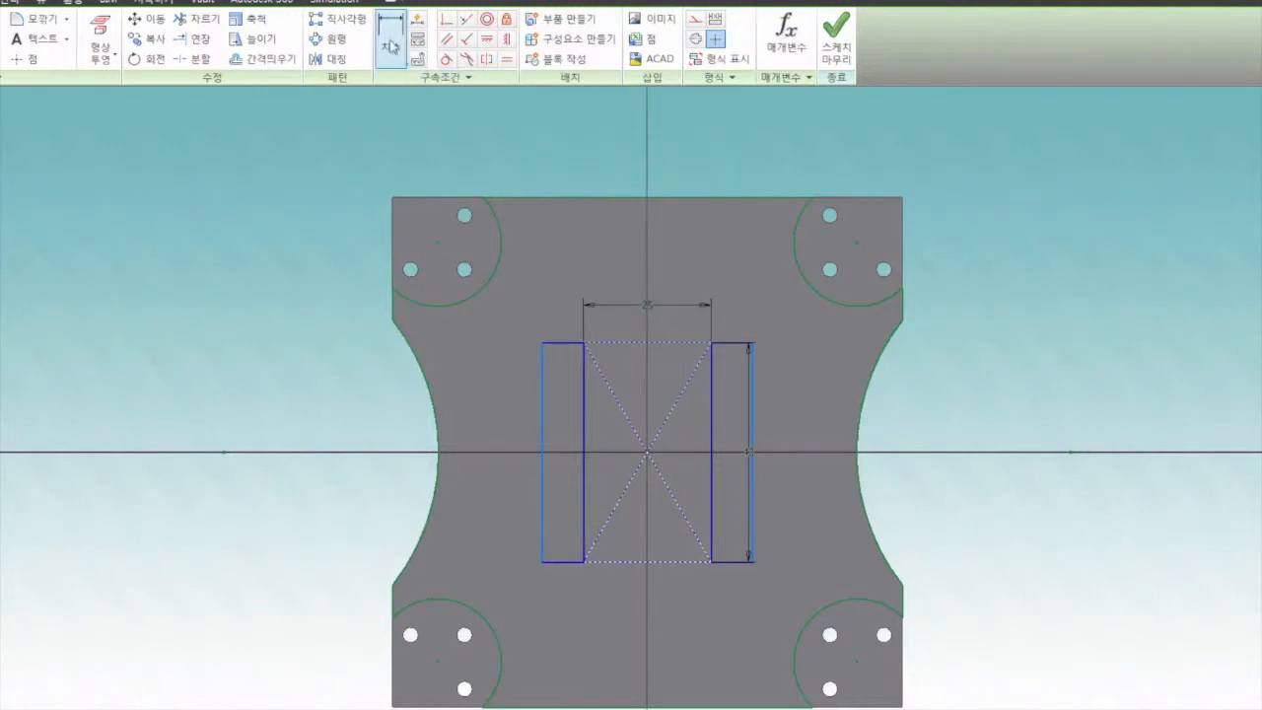
left_click(563, 343)
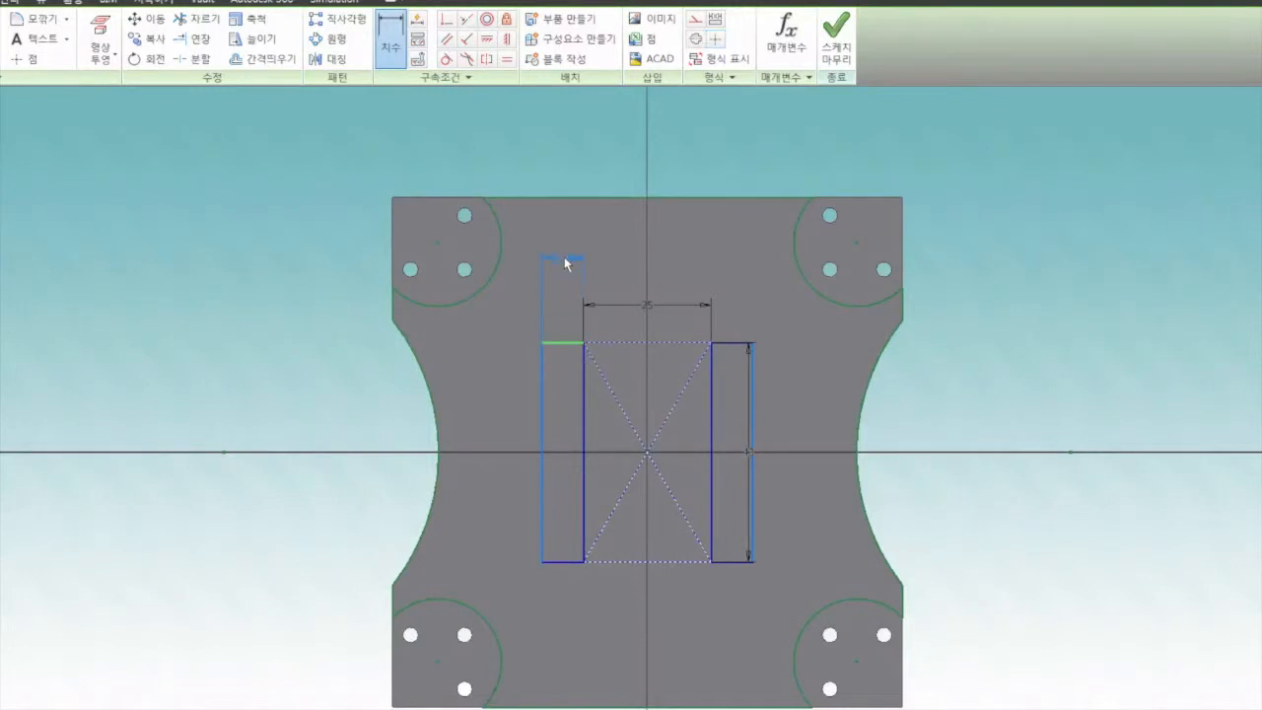
left_click(568, 261)
type("3")
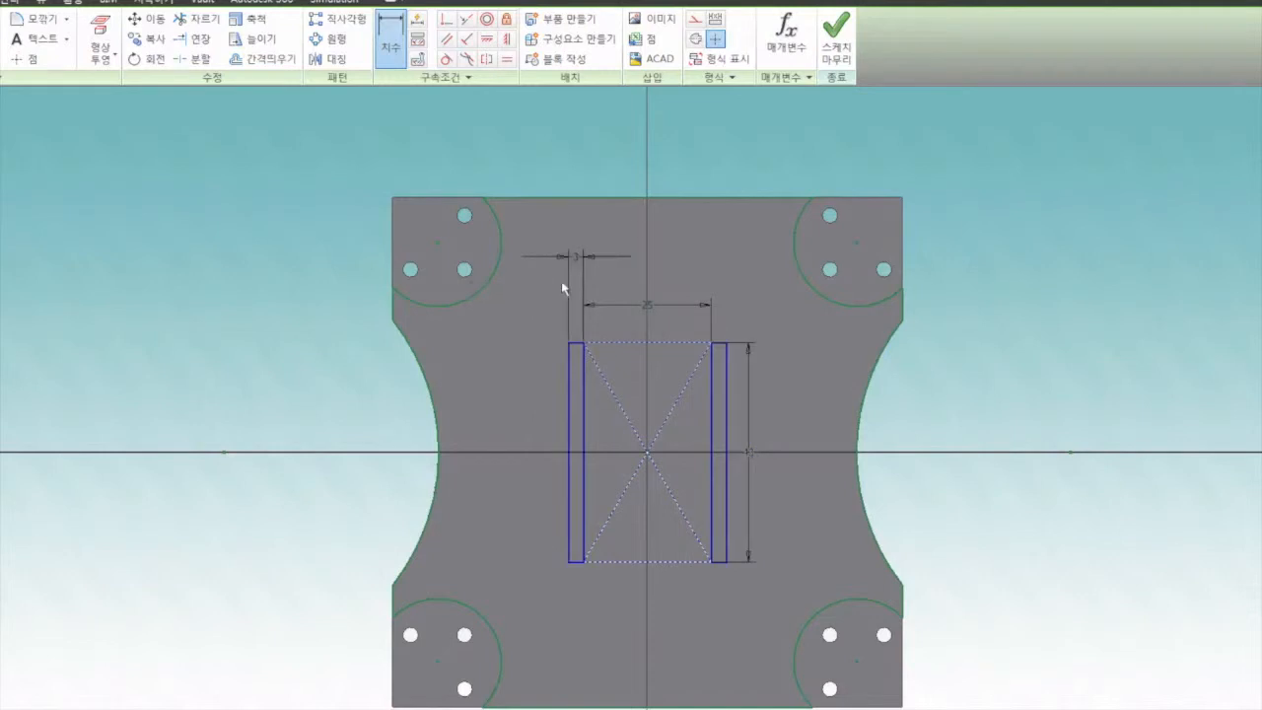
right_click(684, 157)
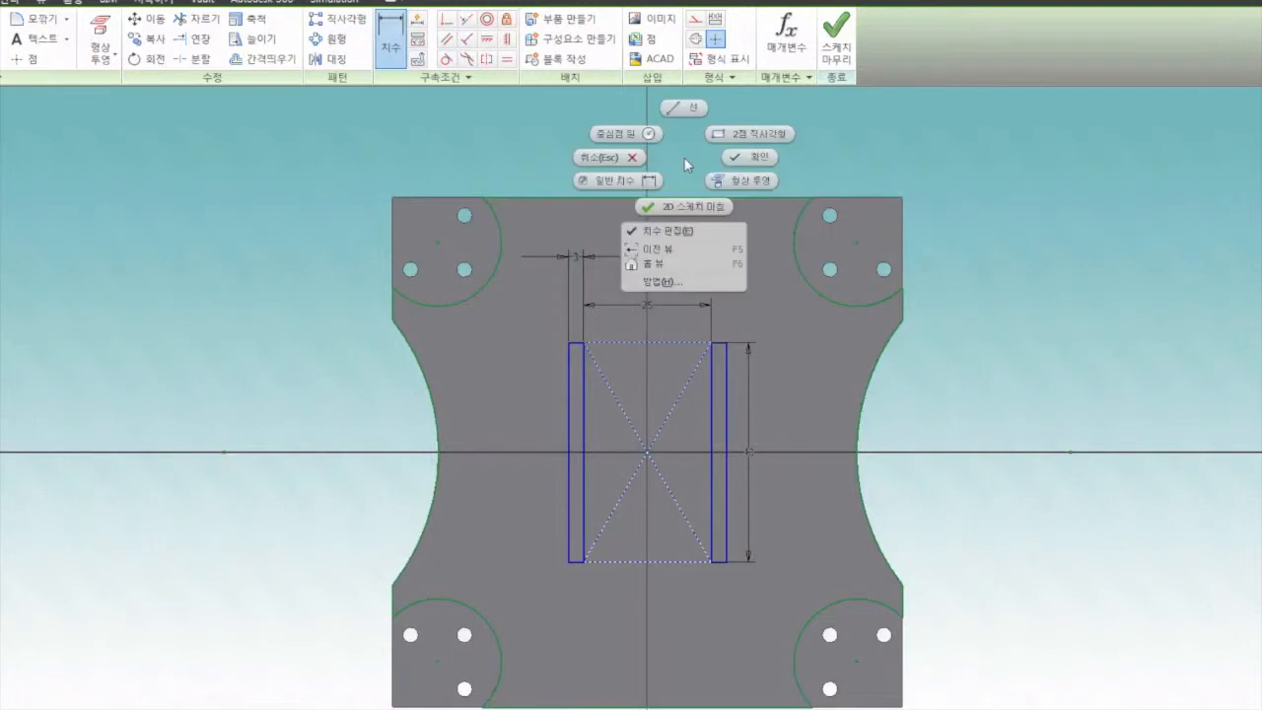
left_click(773, 149)
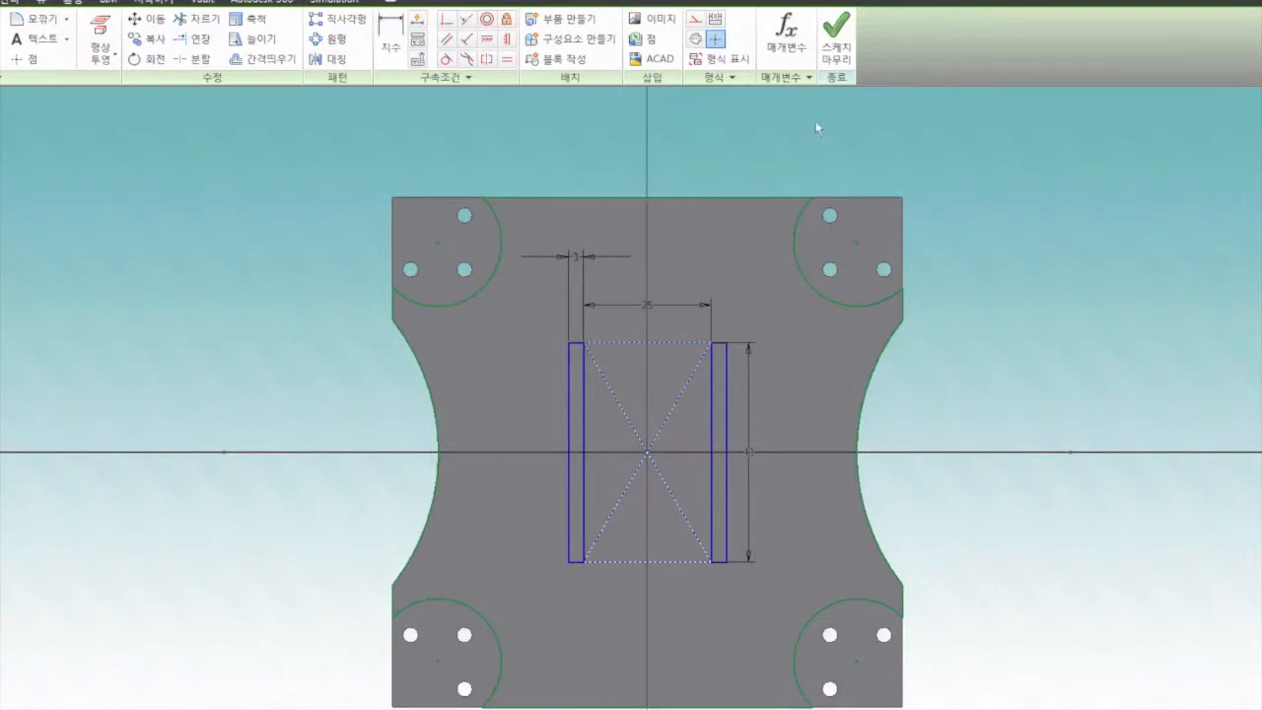
Finish the sketch and extrude both narrow strip profiles 6 mm upward from the plate
left_click(836, 44)
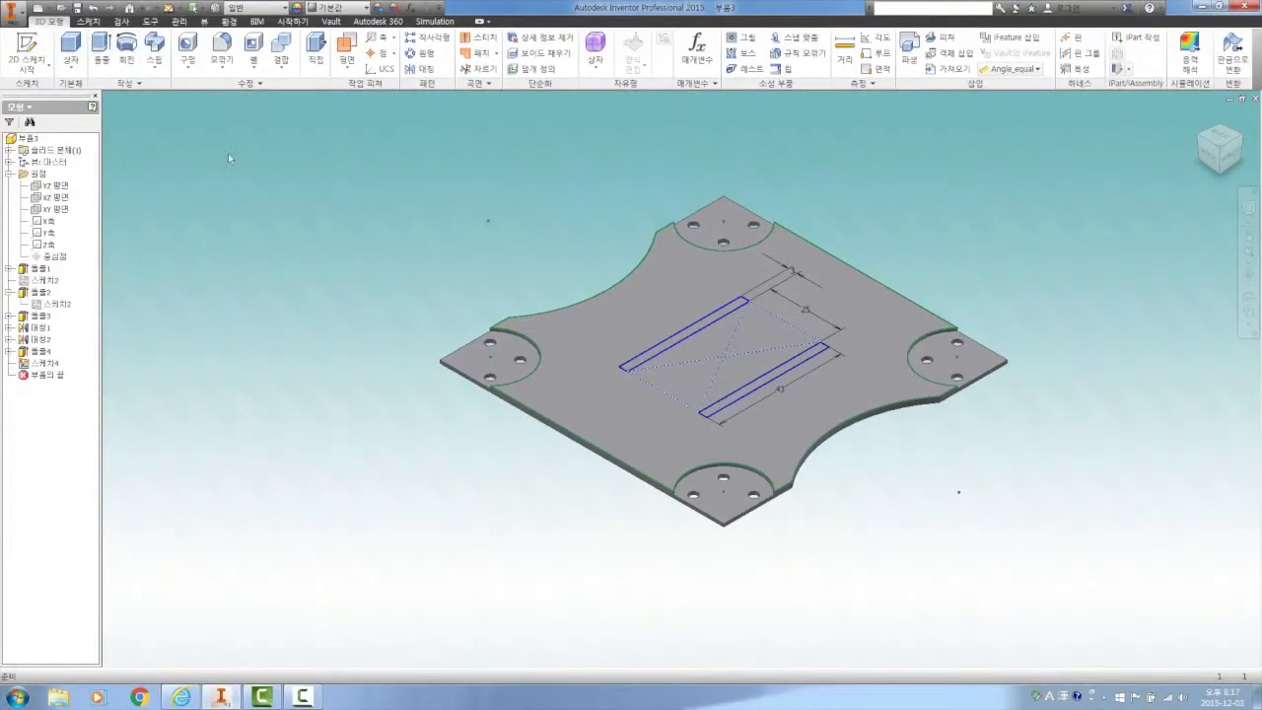
left_click(101, 48)
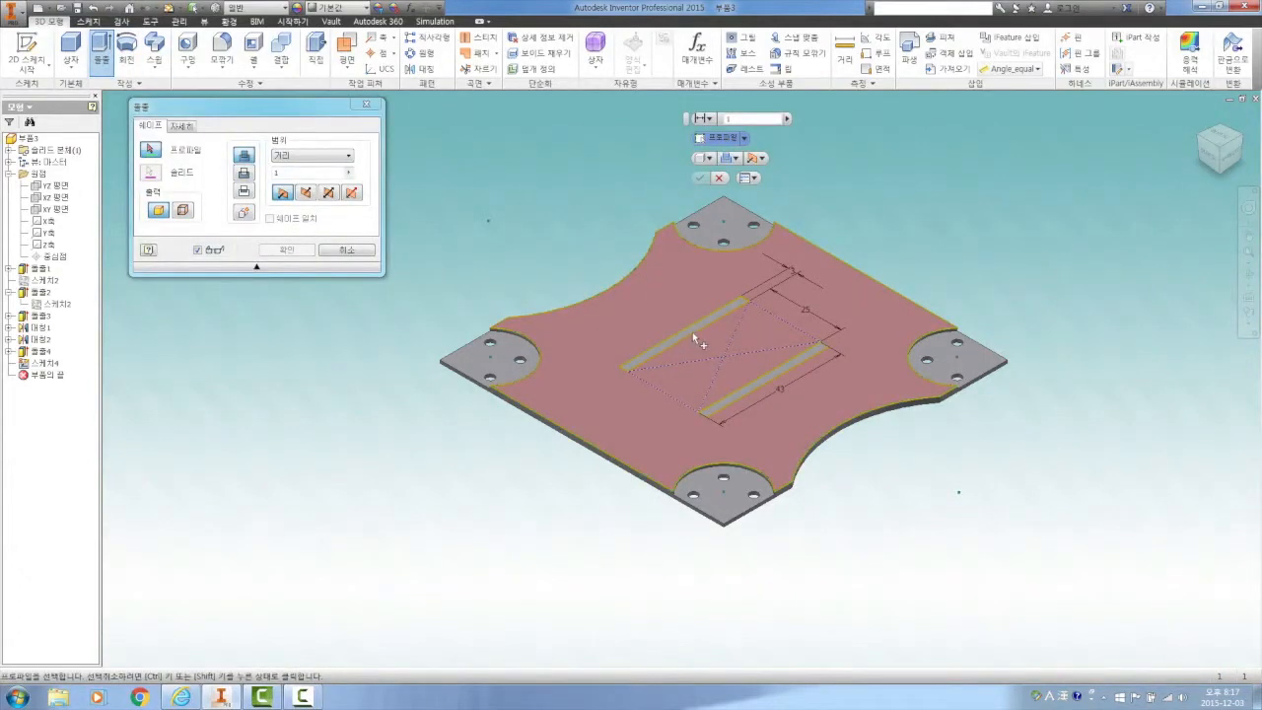
scroll(682, 309, "up", 5)
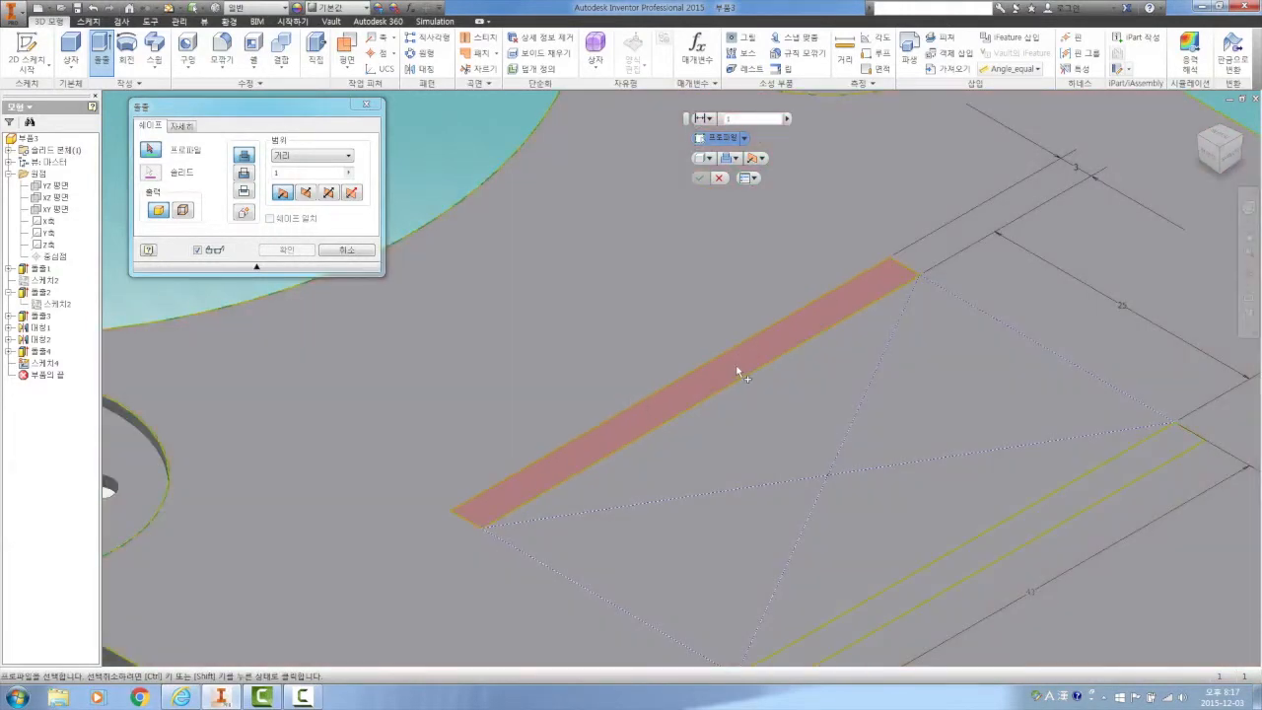
left_click(737, 371)
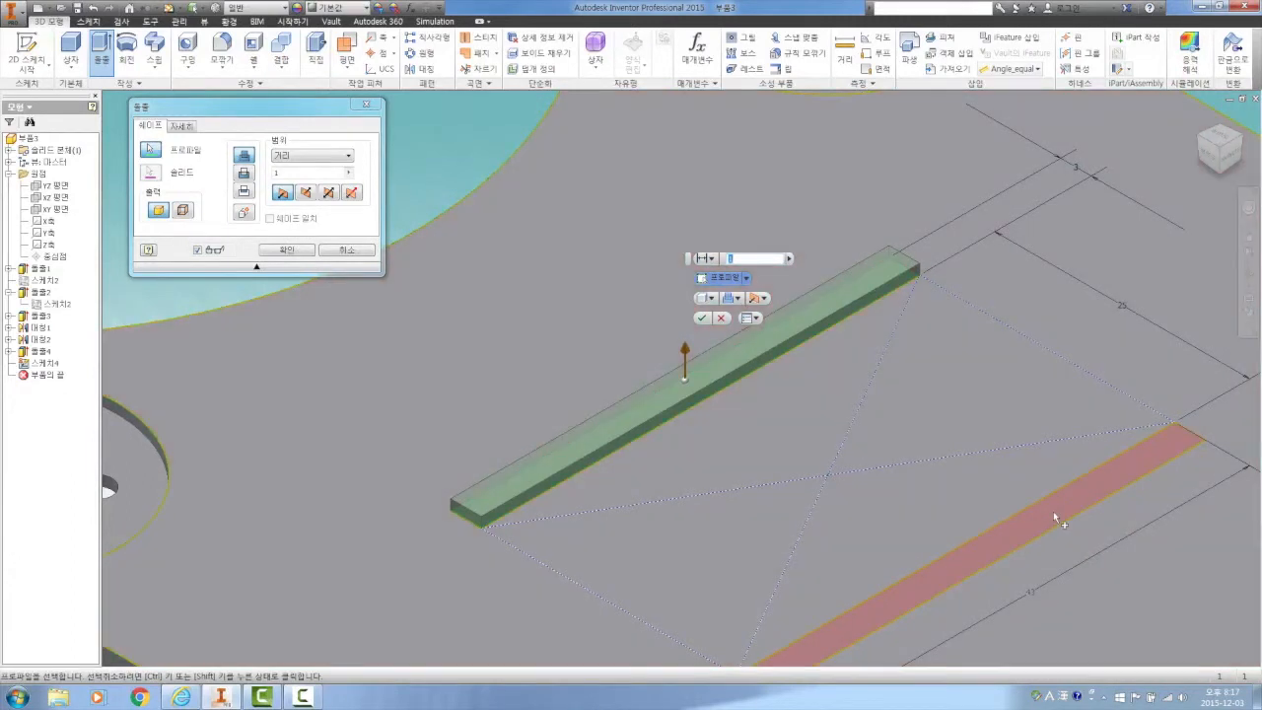
left_click(1053, 511)
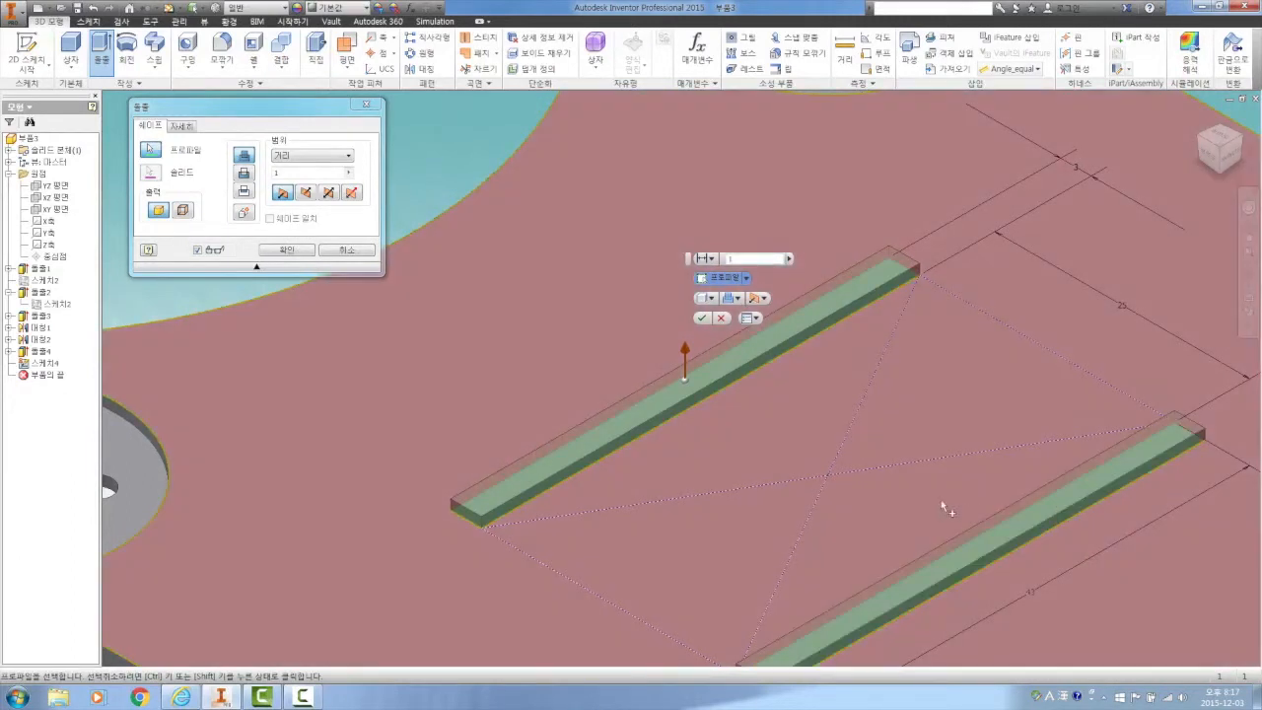
double_click(277, 173)
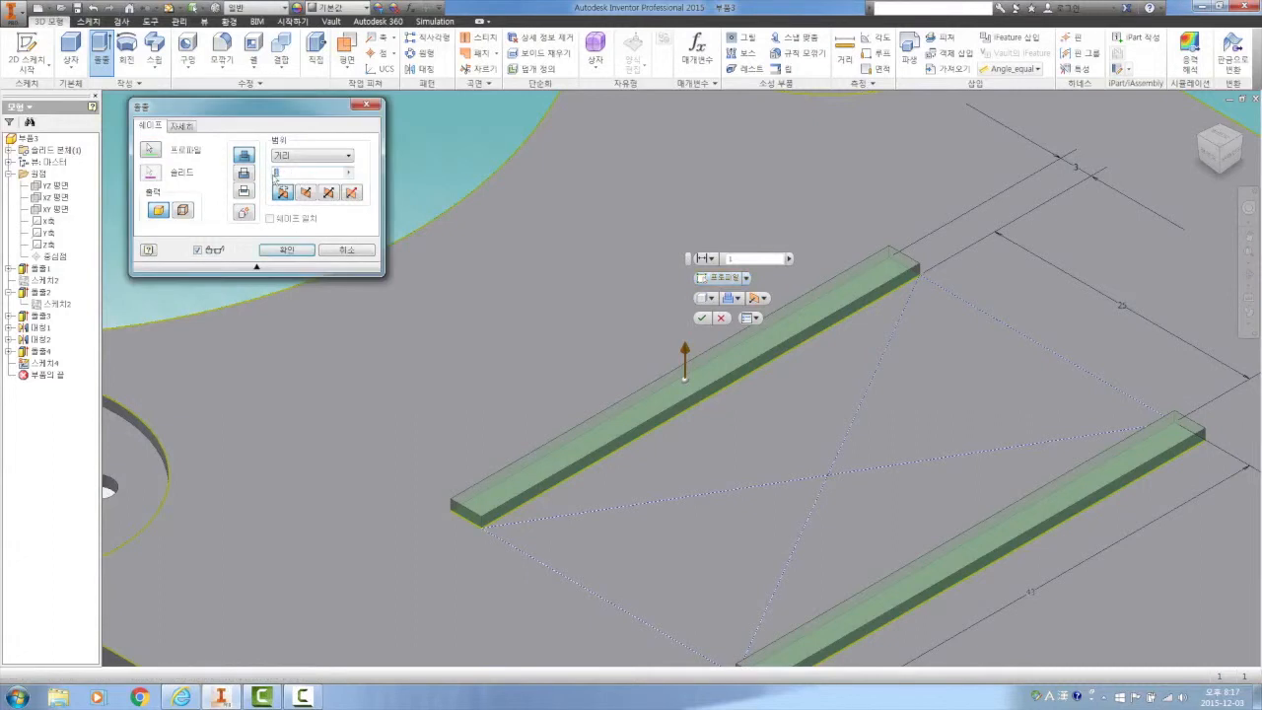
type("5")
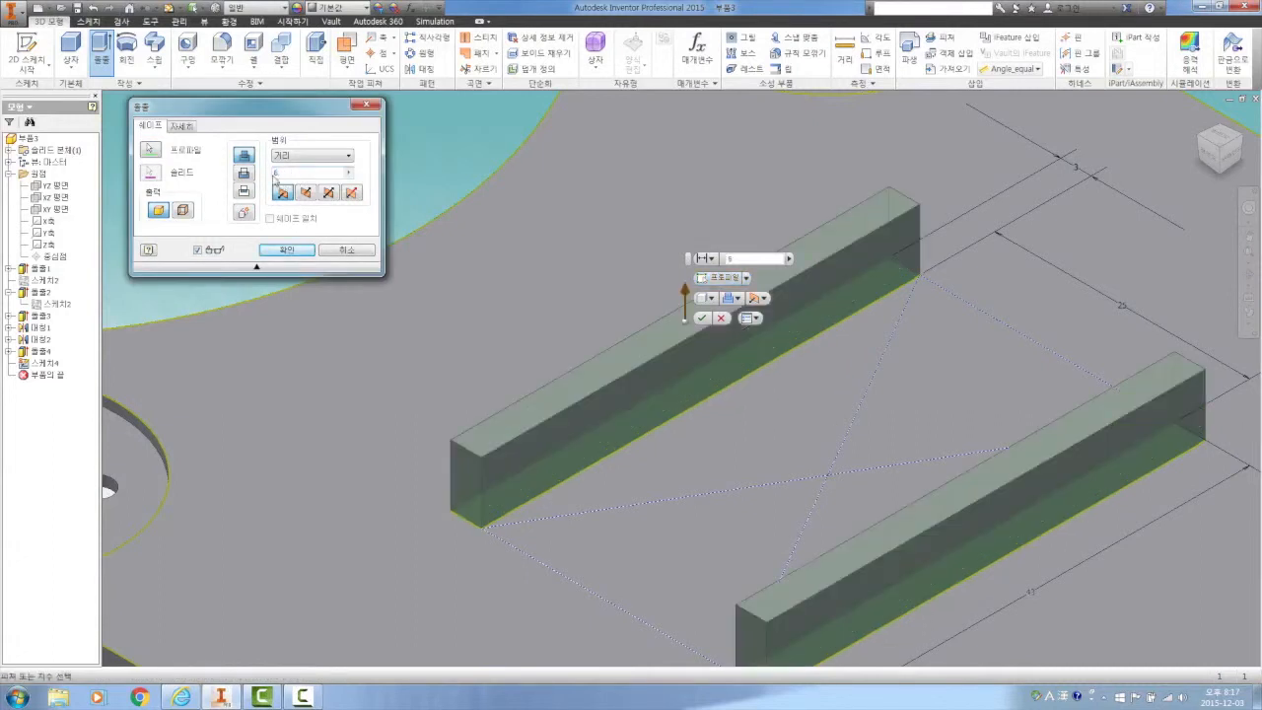
left_click(287, 249)
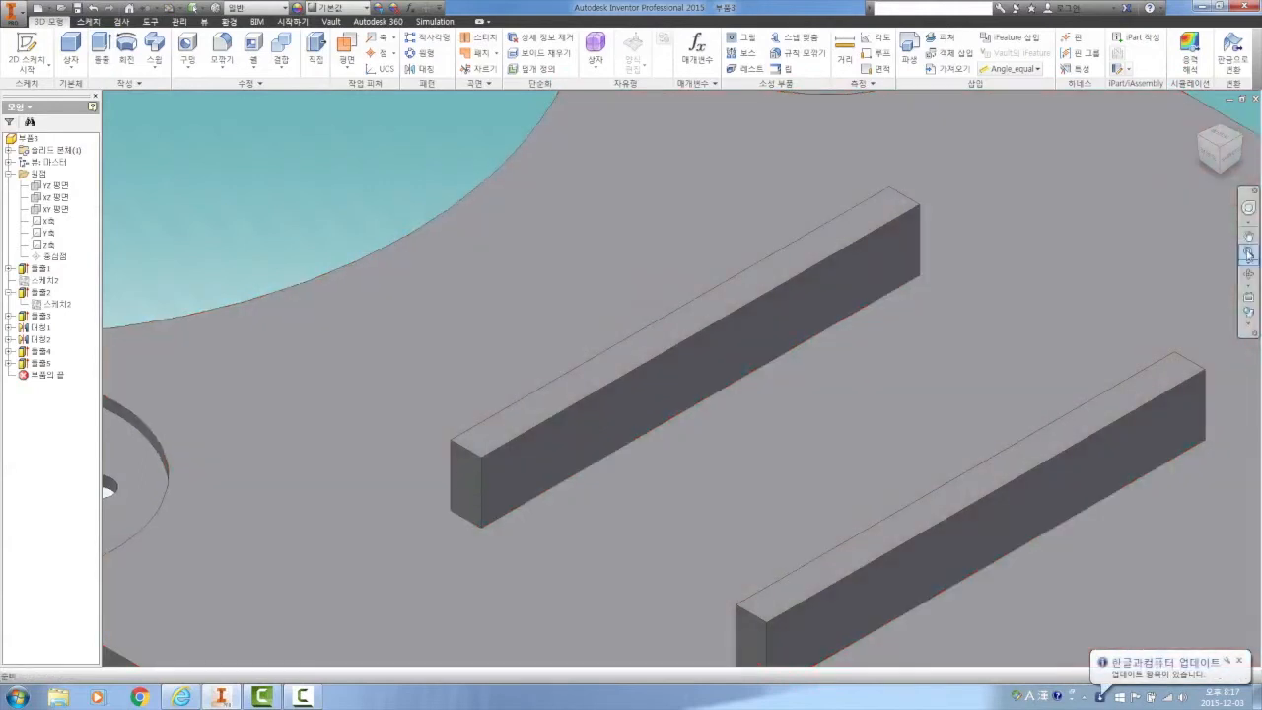
Start a new sketch on the top face of the left extruded strip
left_click(1248, 254)
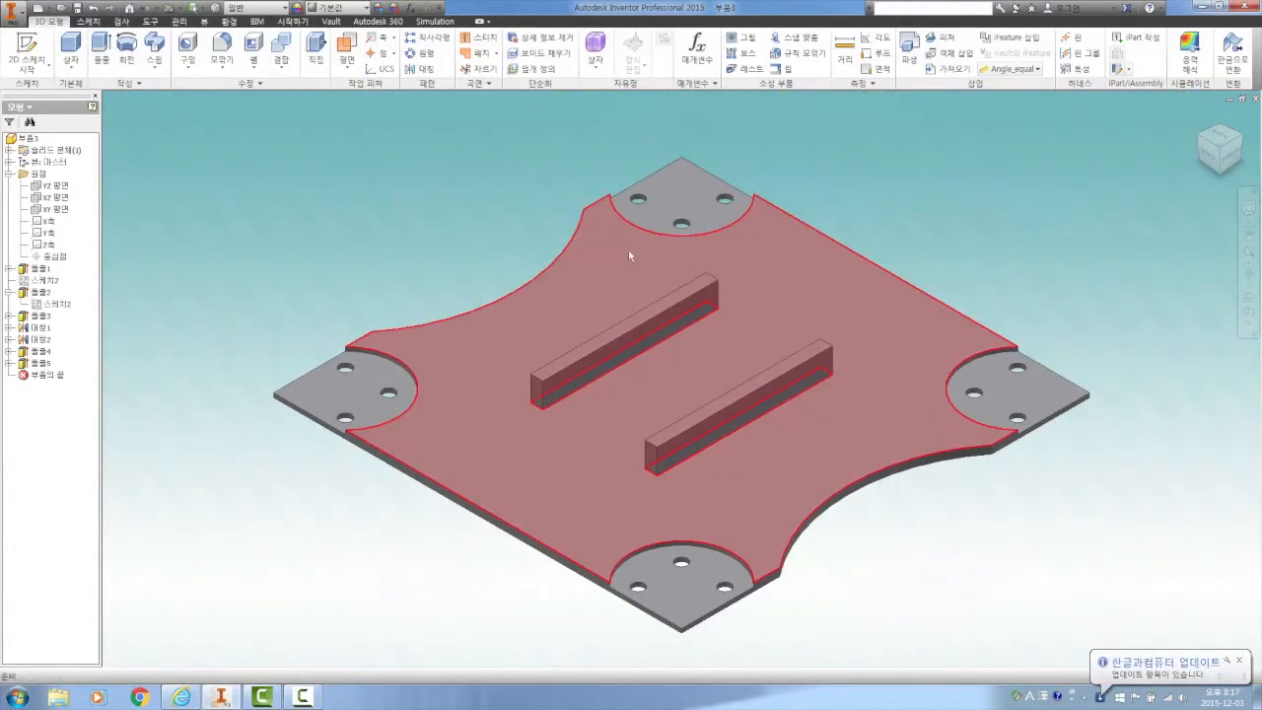
scroll(729, 301, "up", 4)
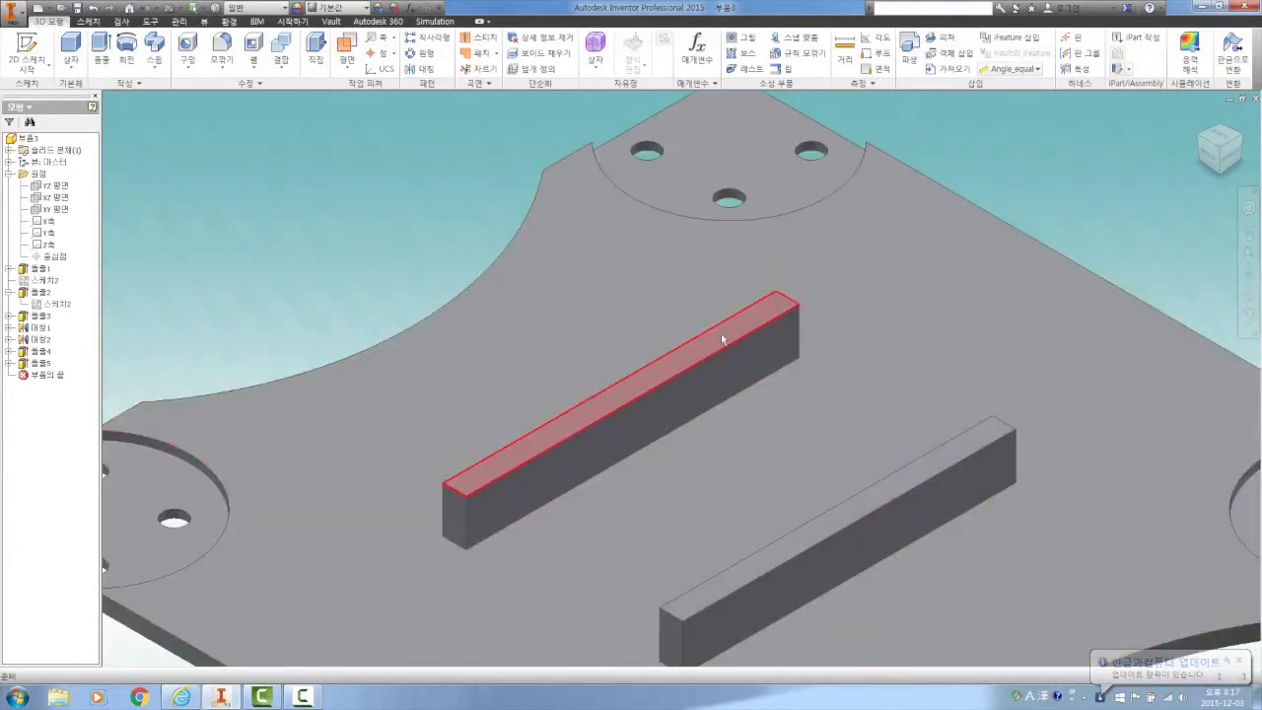
left_click(720, 333)
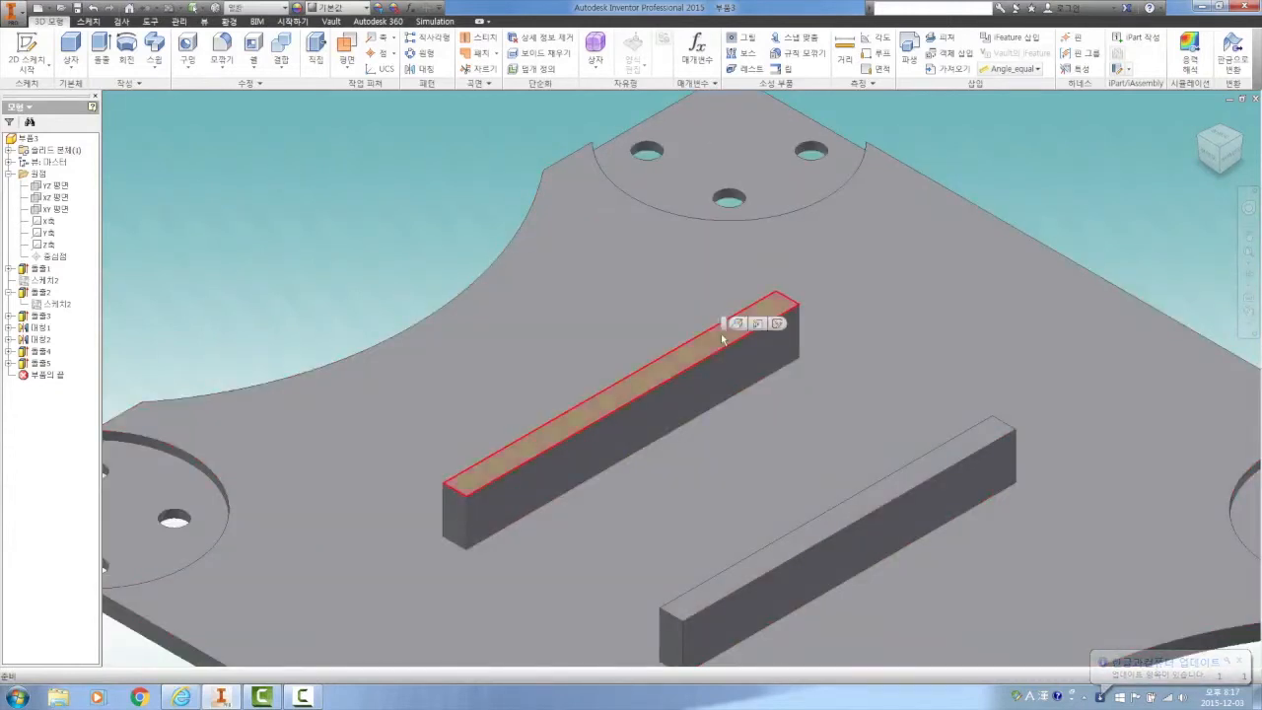
left_click(777, 323)
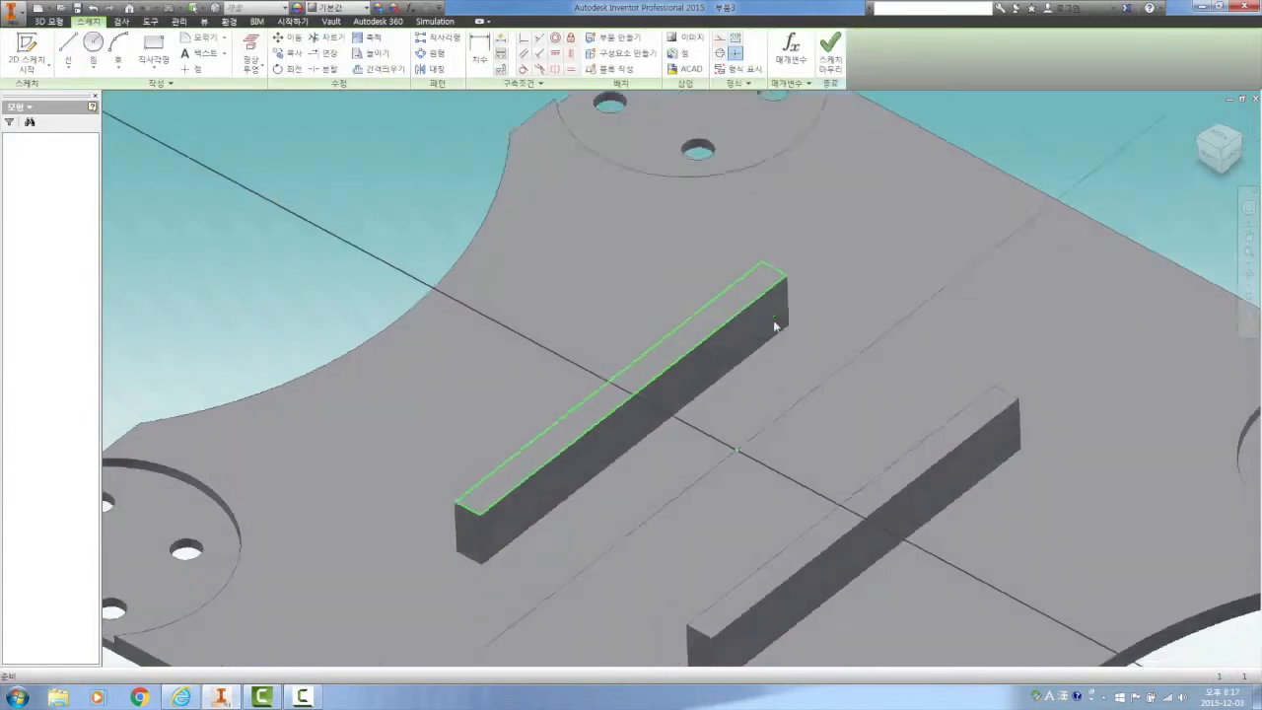
scroll(771, 328, "down", 3)
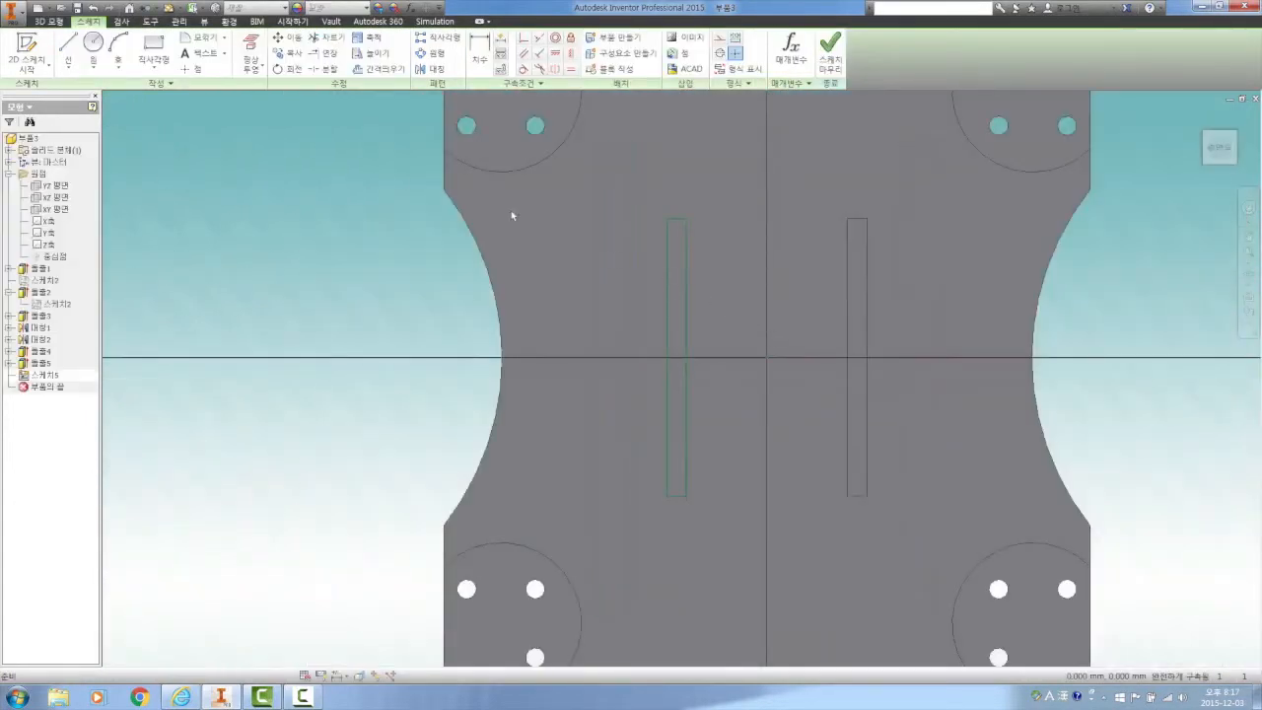
Draw a two-point center rectangle about 45 mm wide and 52 mm high, centered on the sketch origin
left_click(155, 69)
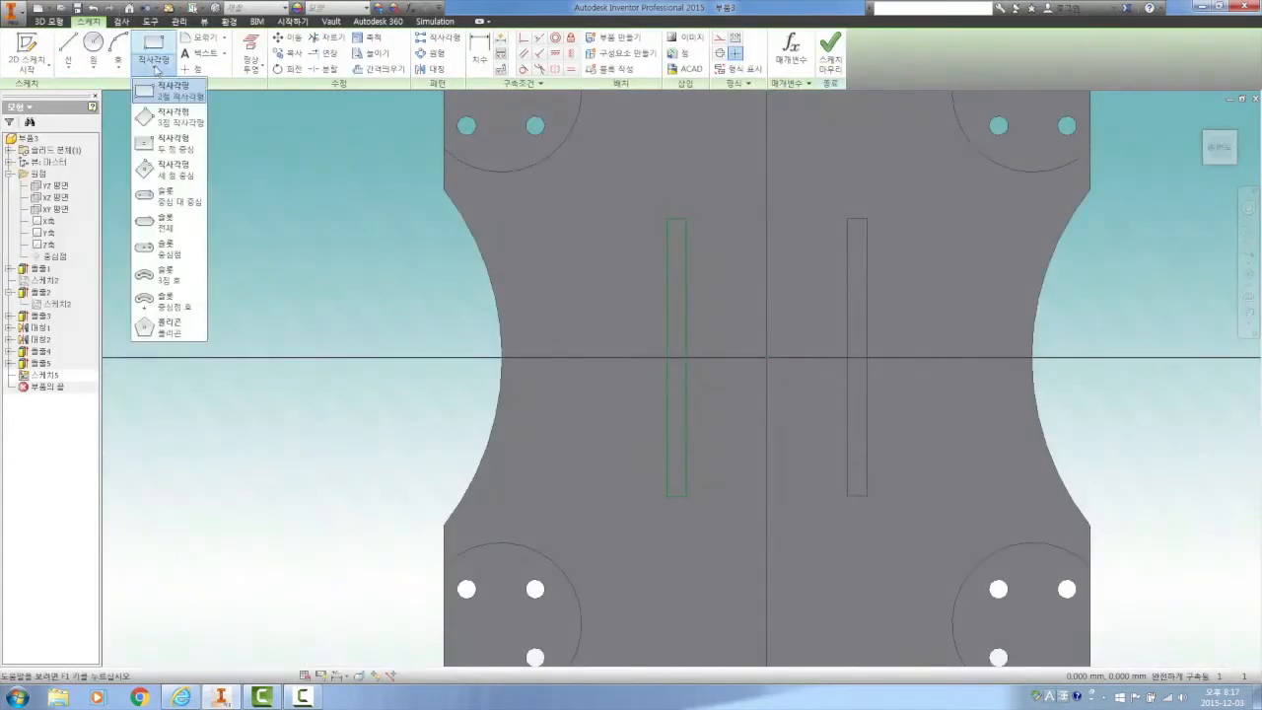
left_click(169, 148)
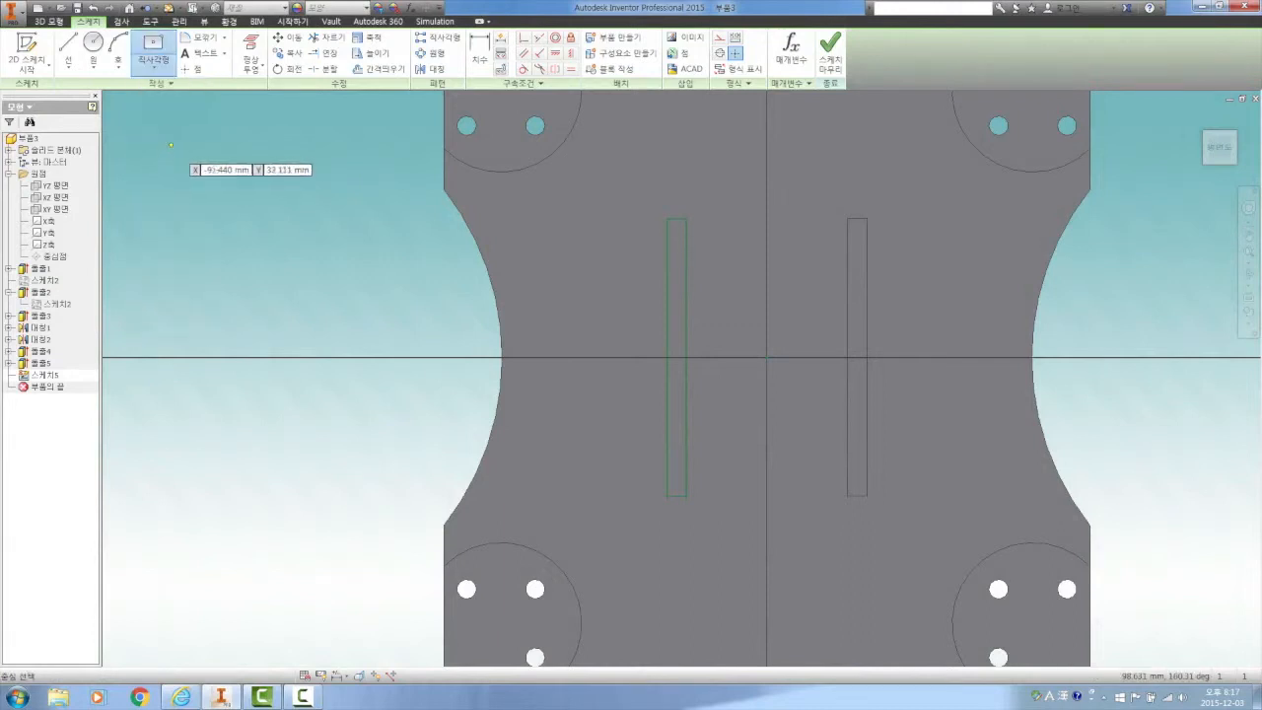
left_click(766, 356)
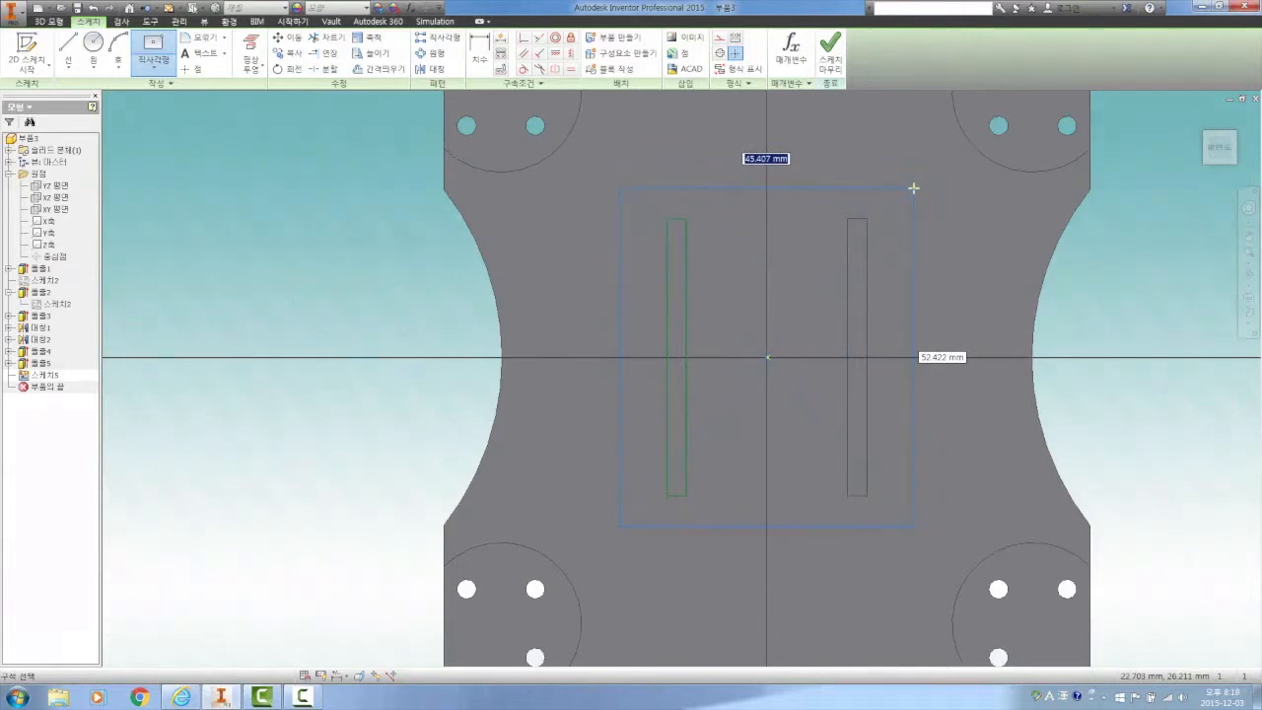
left_click(913, 187)
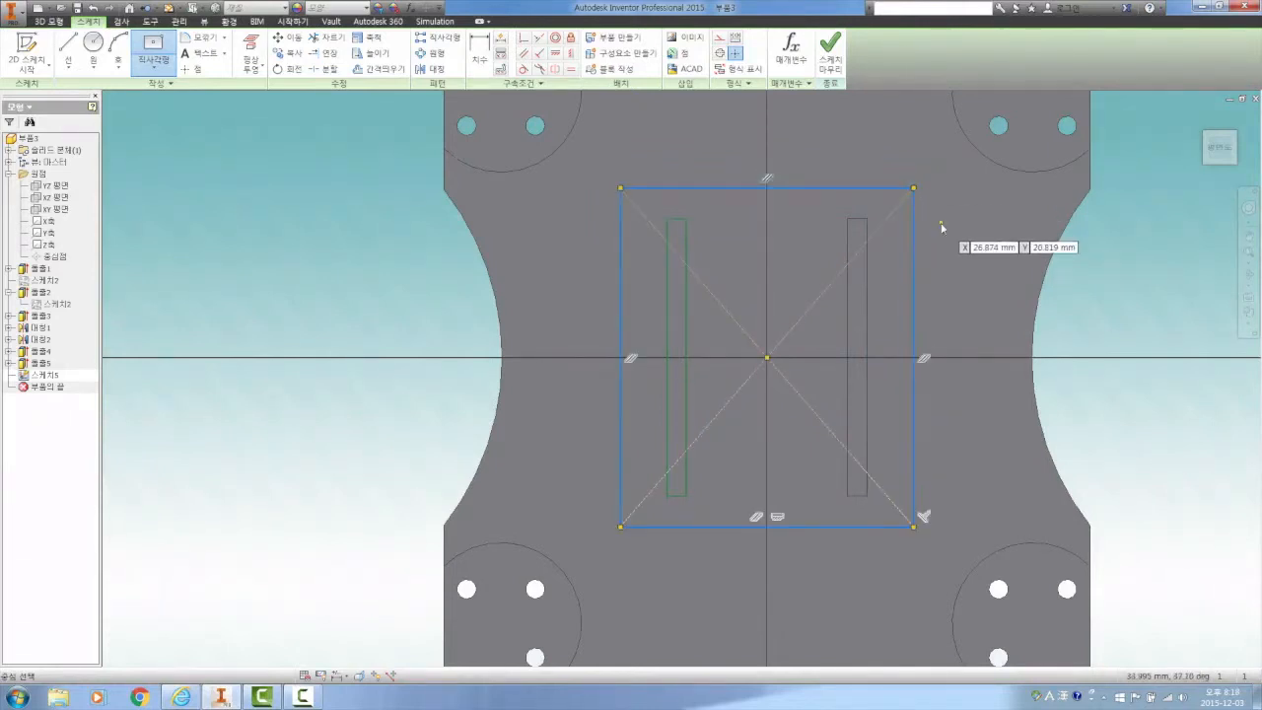
right_click(940, 225)
left_click(998, 224)
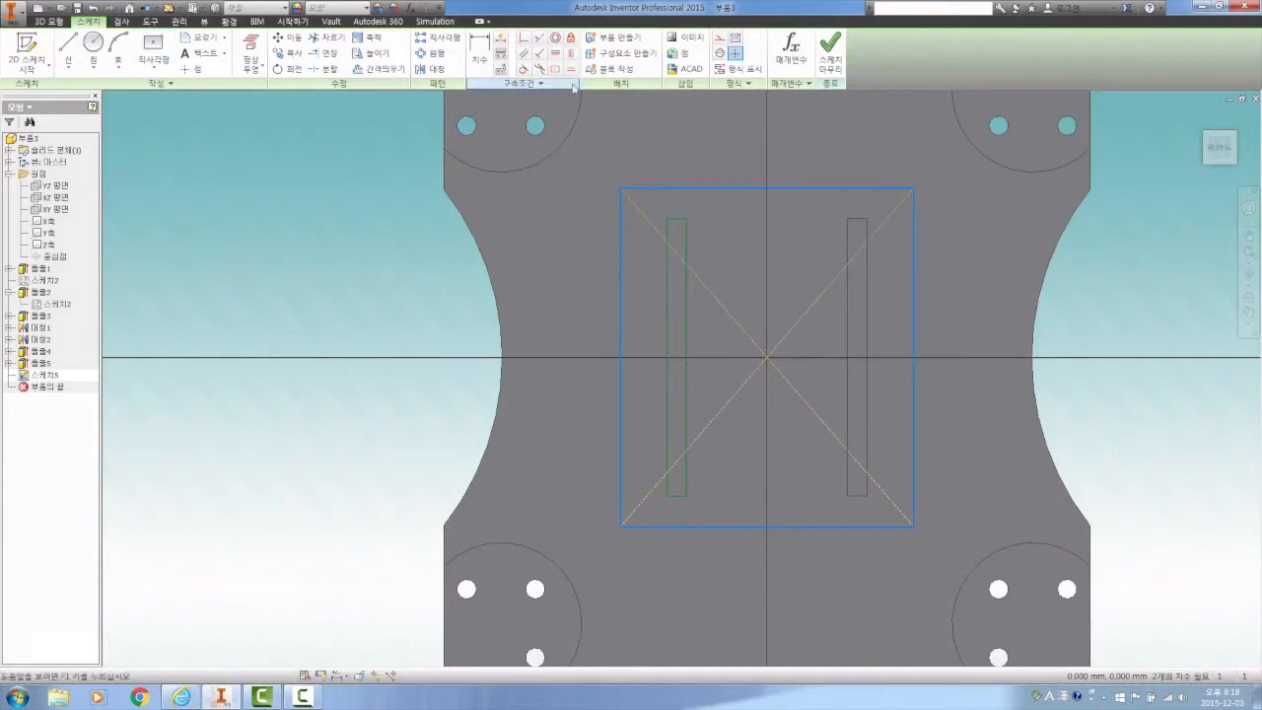
Apply an equal constraint between the center rectangle's top and right edges and end the command
left_click(569, 70)
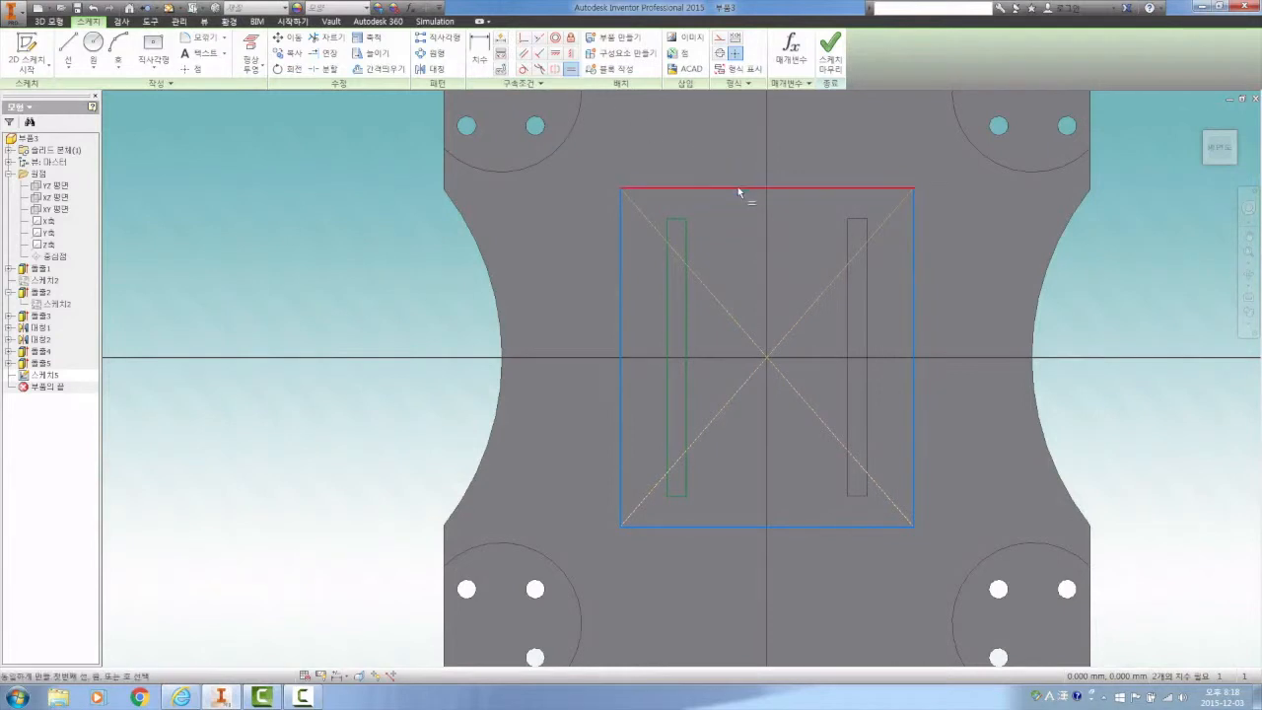
left_click(737, 186)
left_click(913, 266)
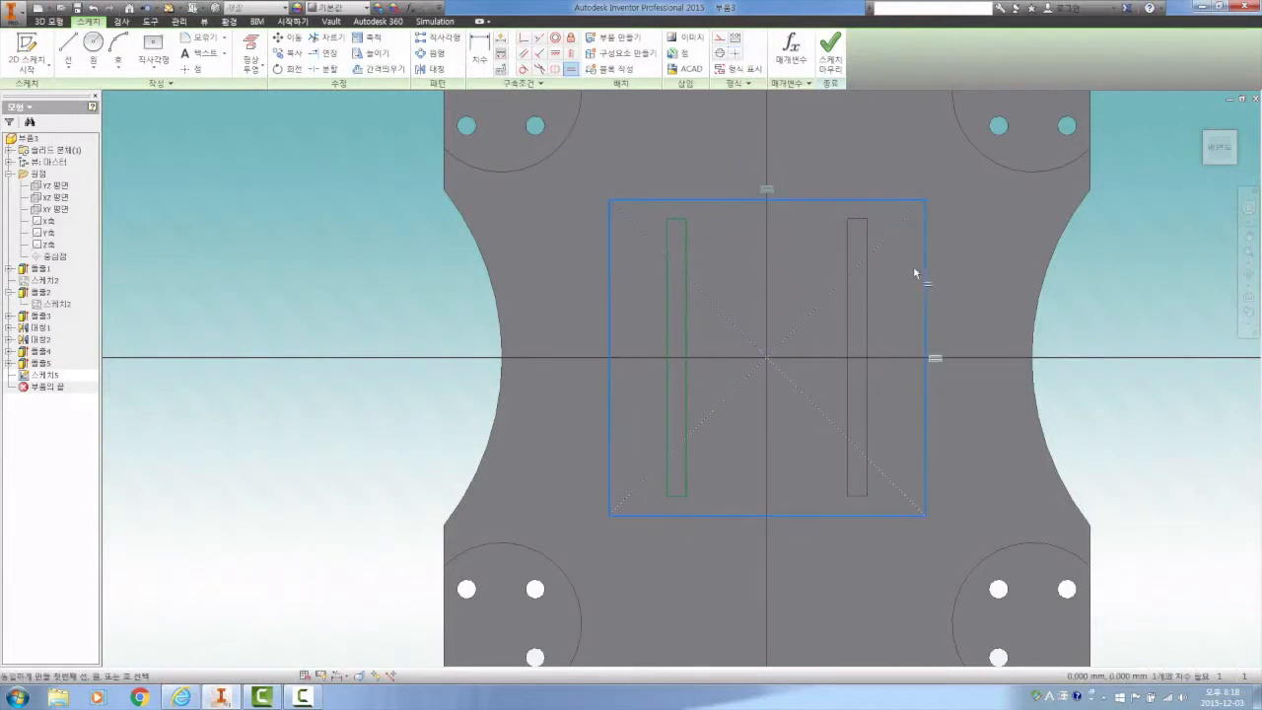
right_click(740, 142)
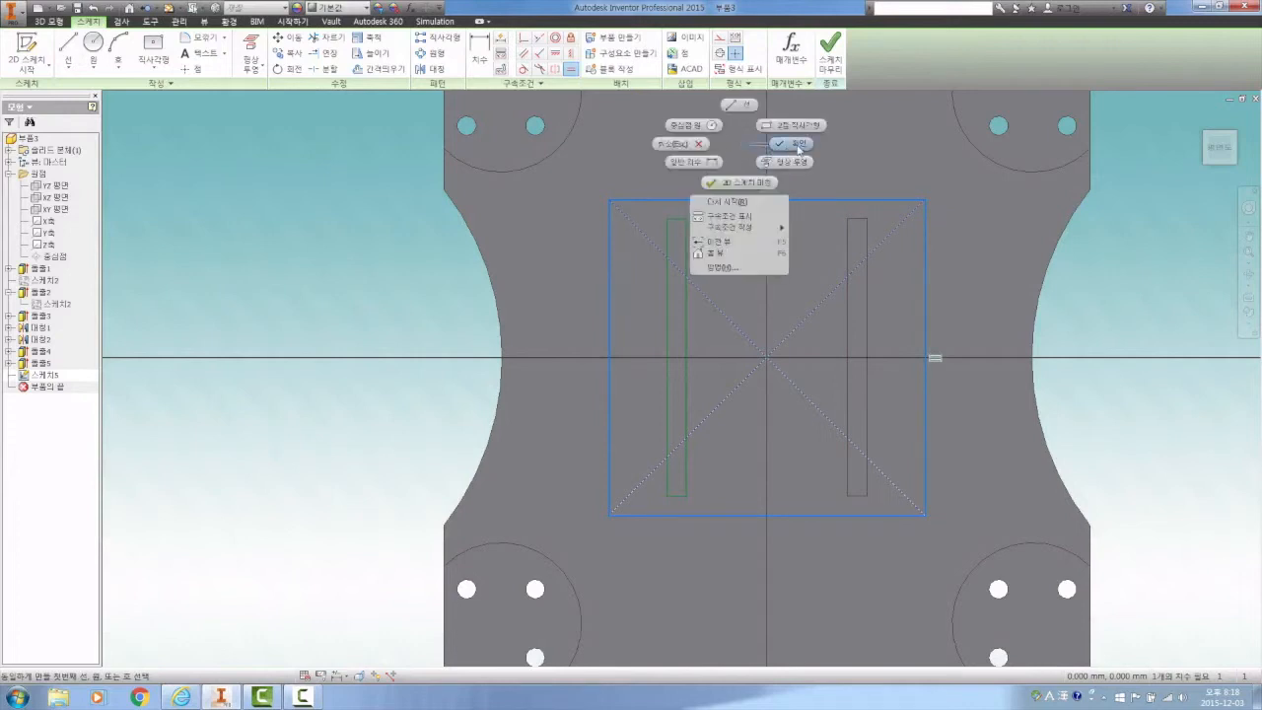
left_click(799, 146)
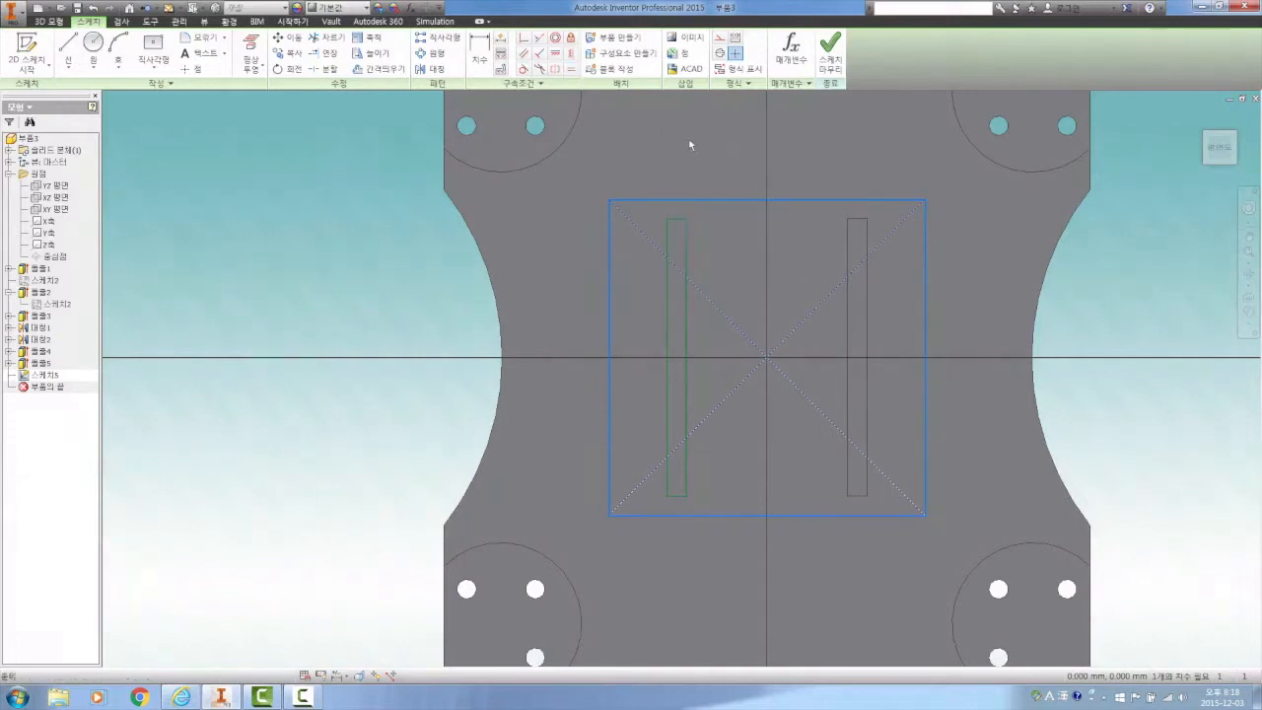
Make the square's top edge collinear with the left strip's projected top edge and end the constraint command
left_click(539, 37)
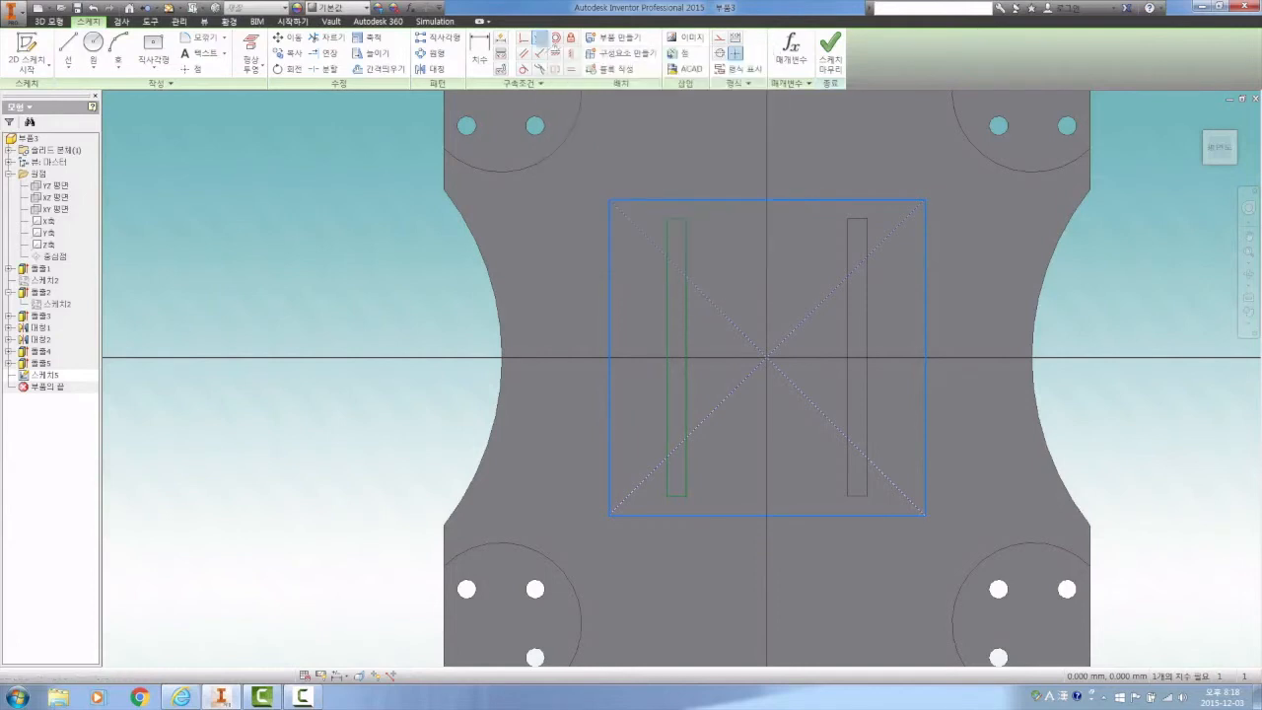
left_click(720, 198)
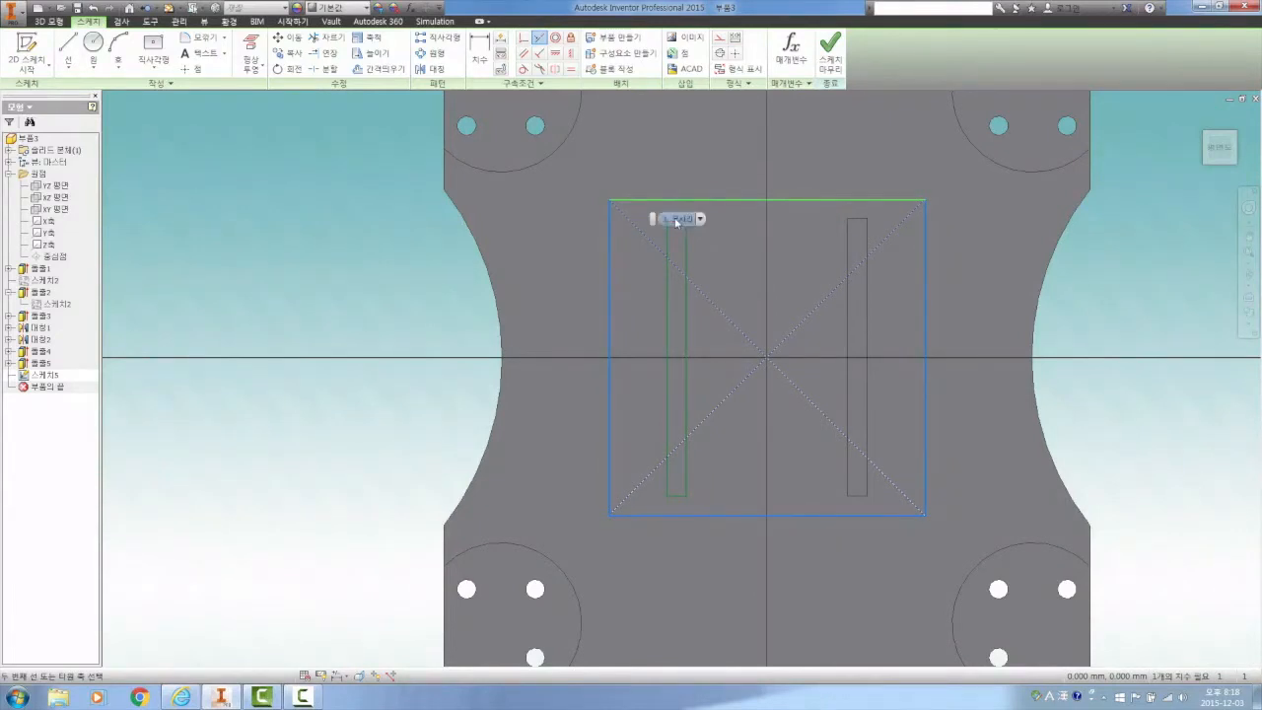
left_click(677, 221)
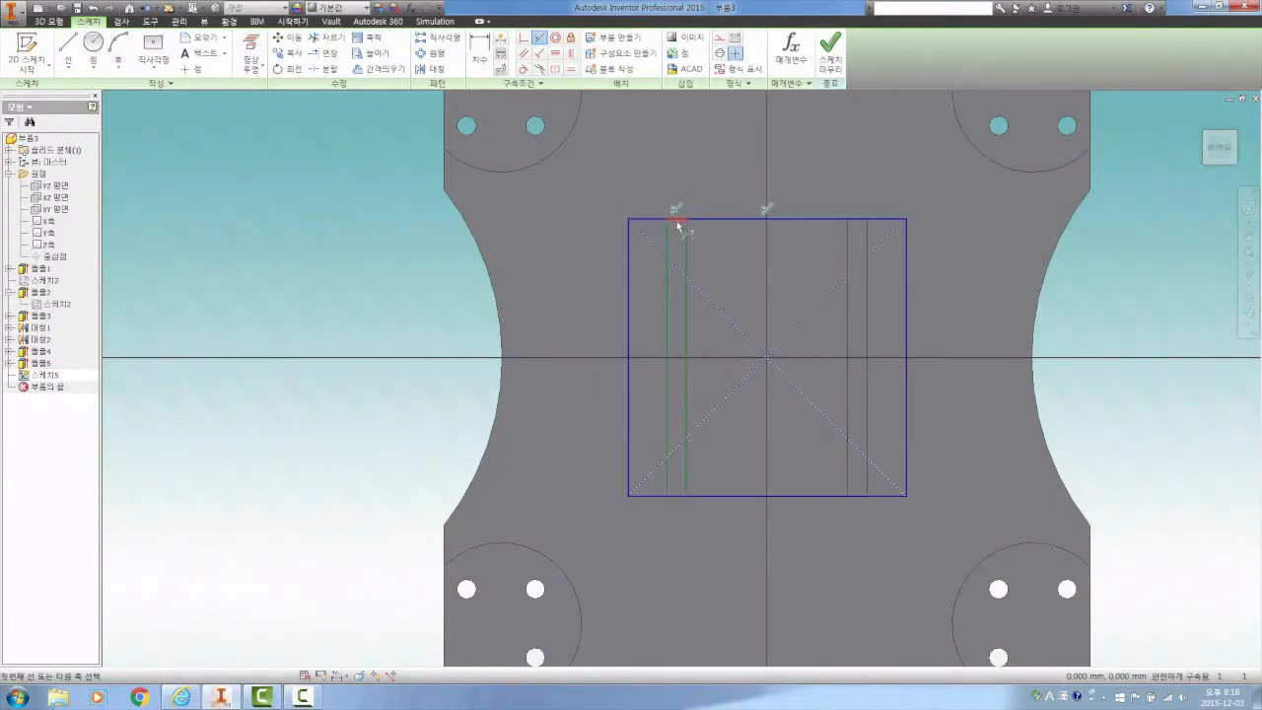
right_click(704, 157)
left_click(761, 160)
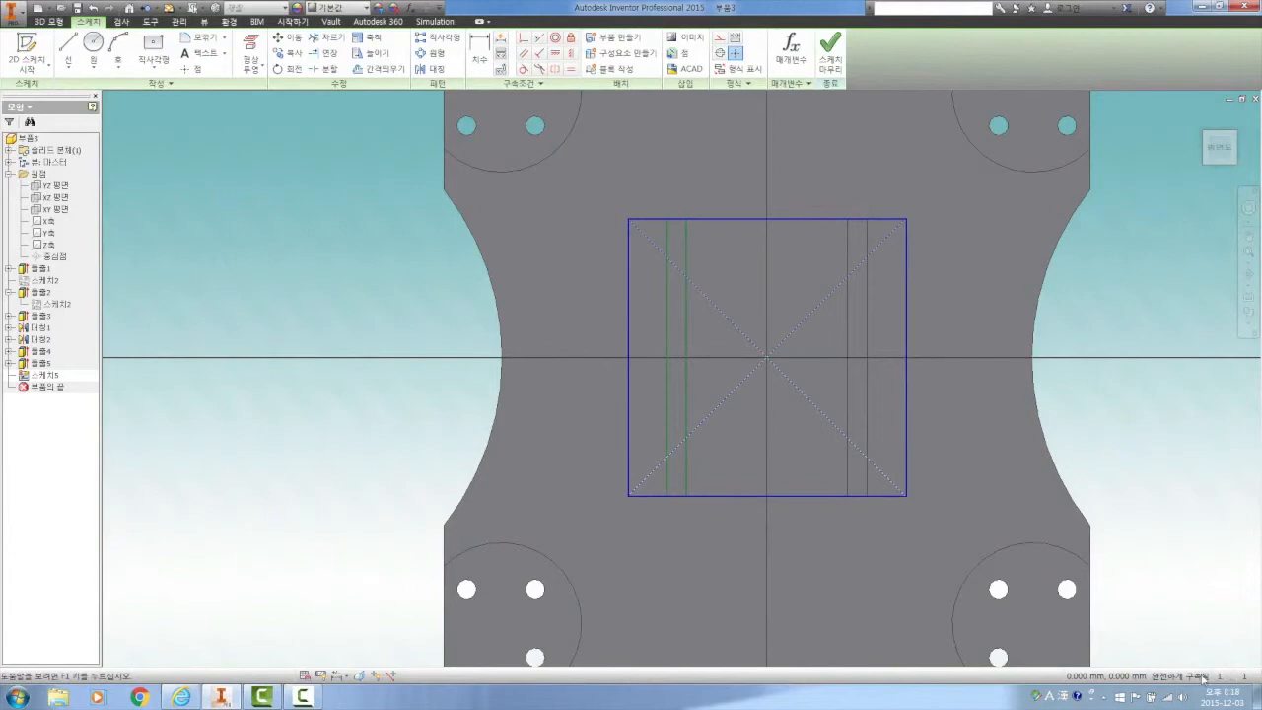
Finish the sketch and extrude the square profile 3 mm upward on top of the two strips
left_click(834, 65)
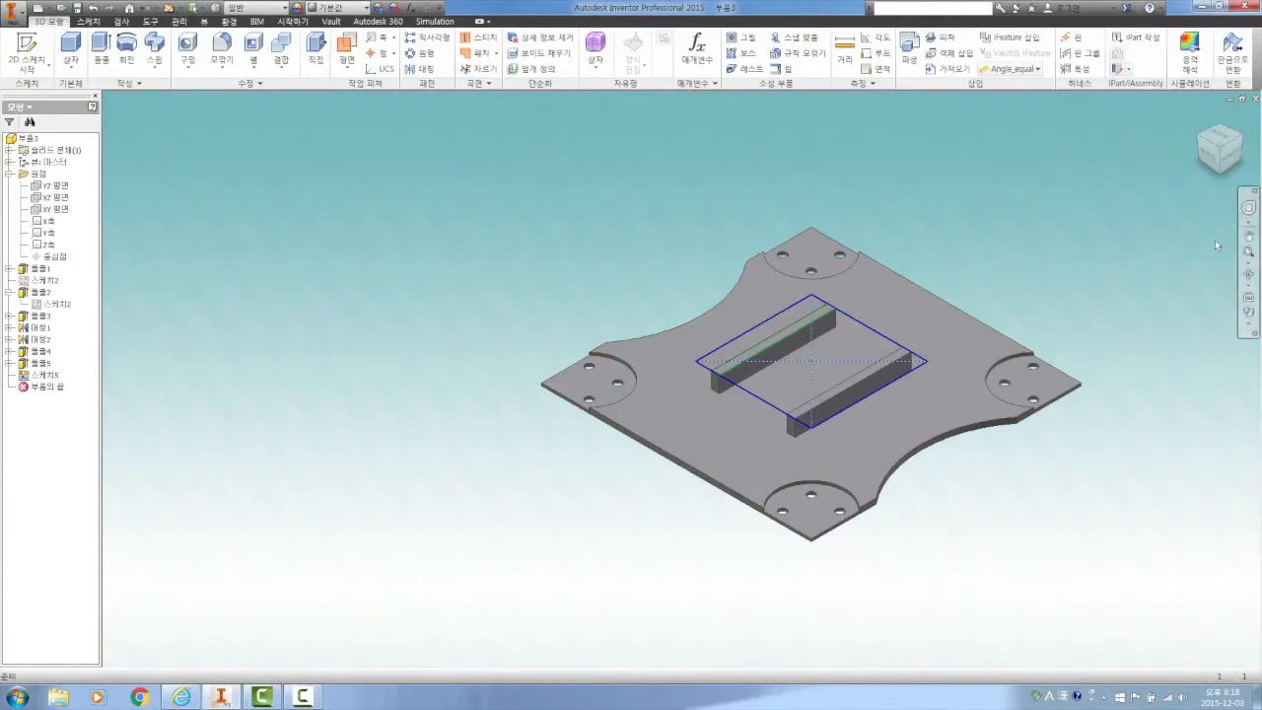
left_click(1249, 238)
left_click_drag(1046, 262, 970, 269)
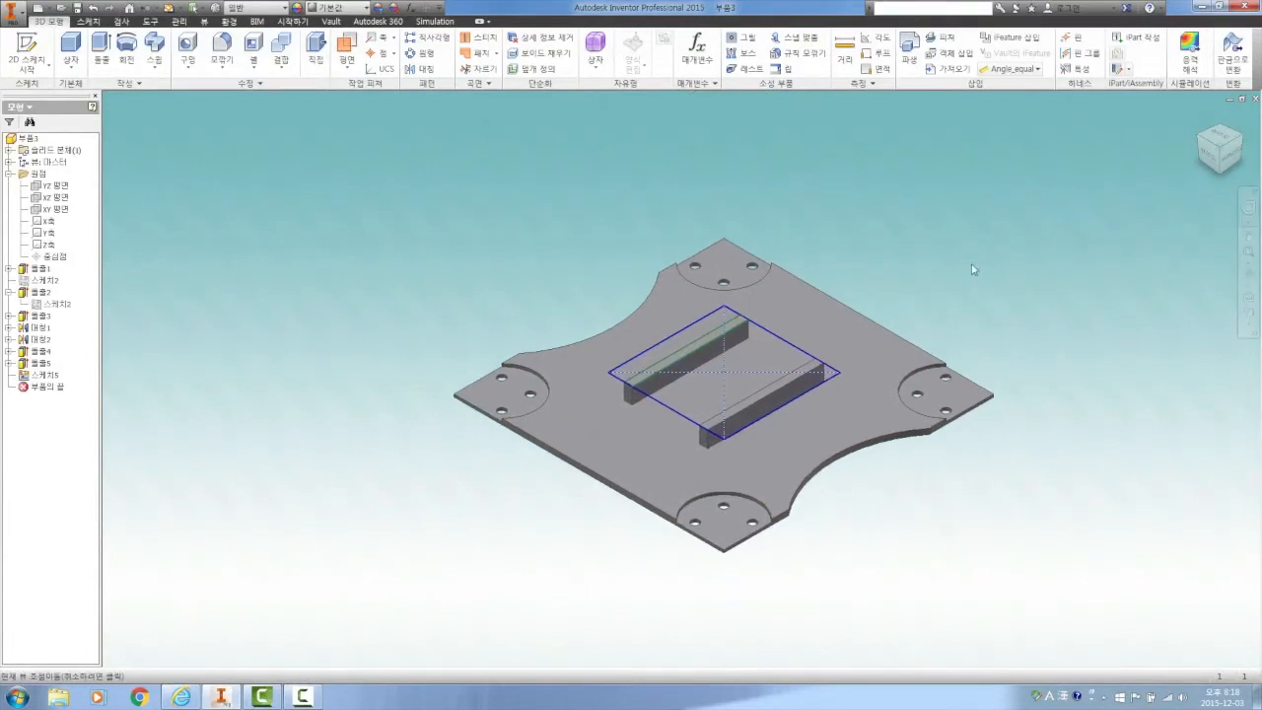
right_click(969, 266)
left_click(1016, 262)
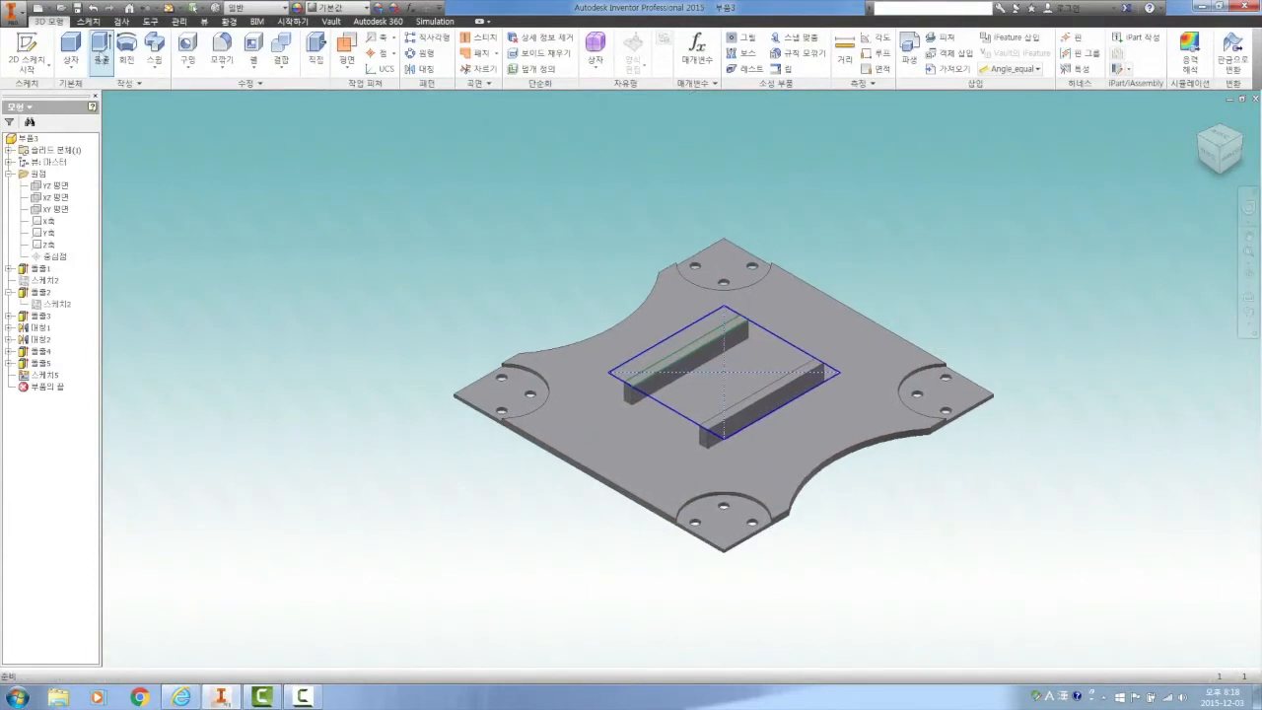
left_click(102, 48)
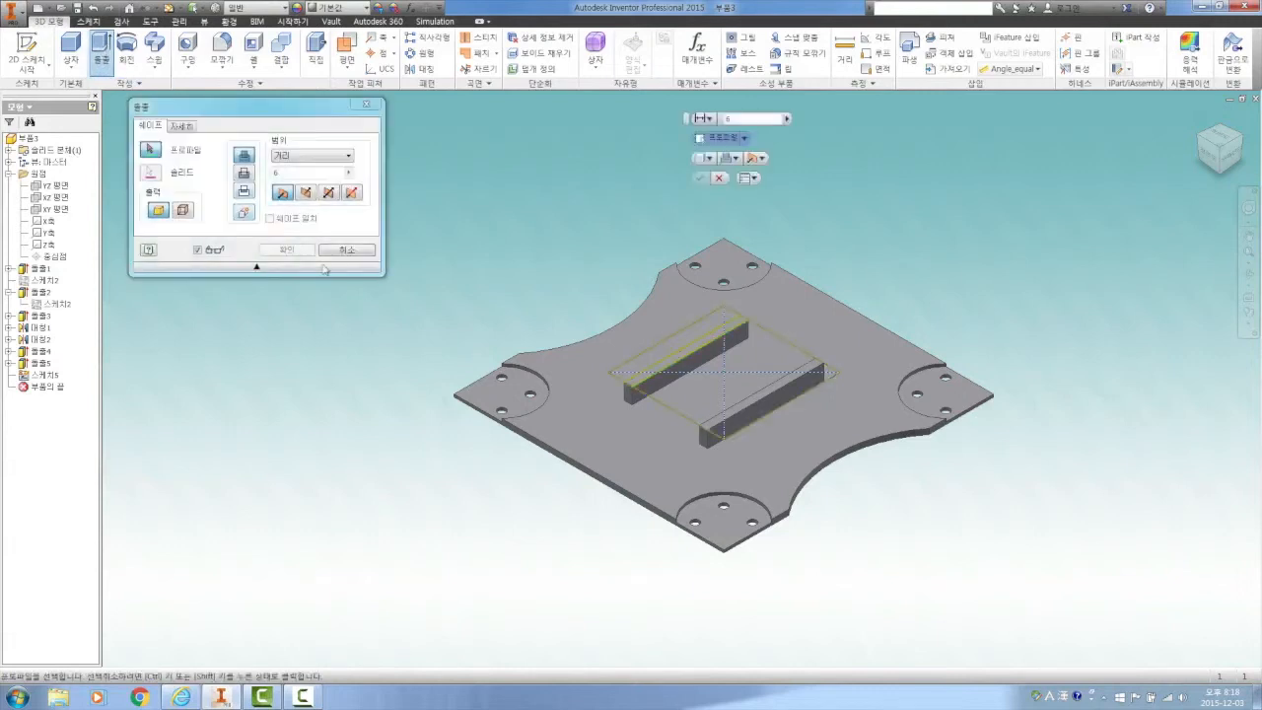
left_click(712, 370)
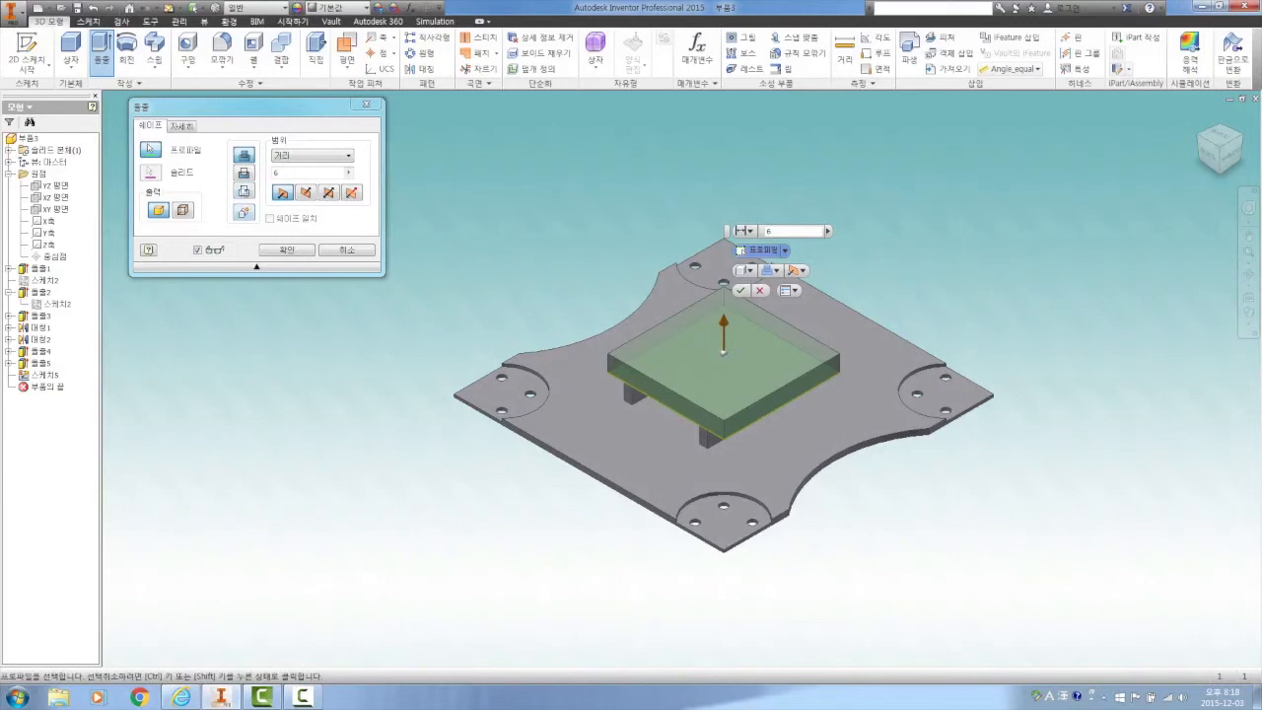
left_click(276, 172)
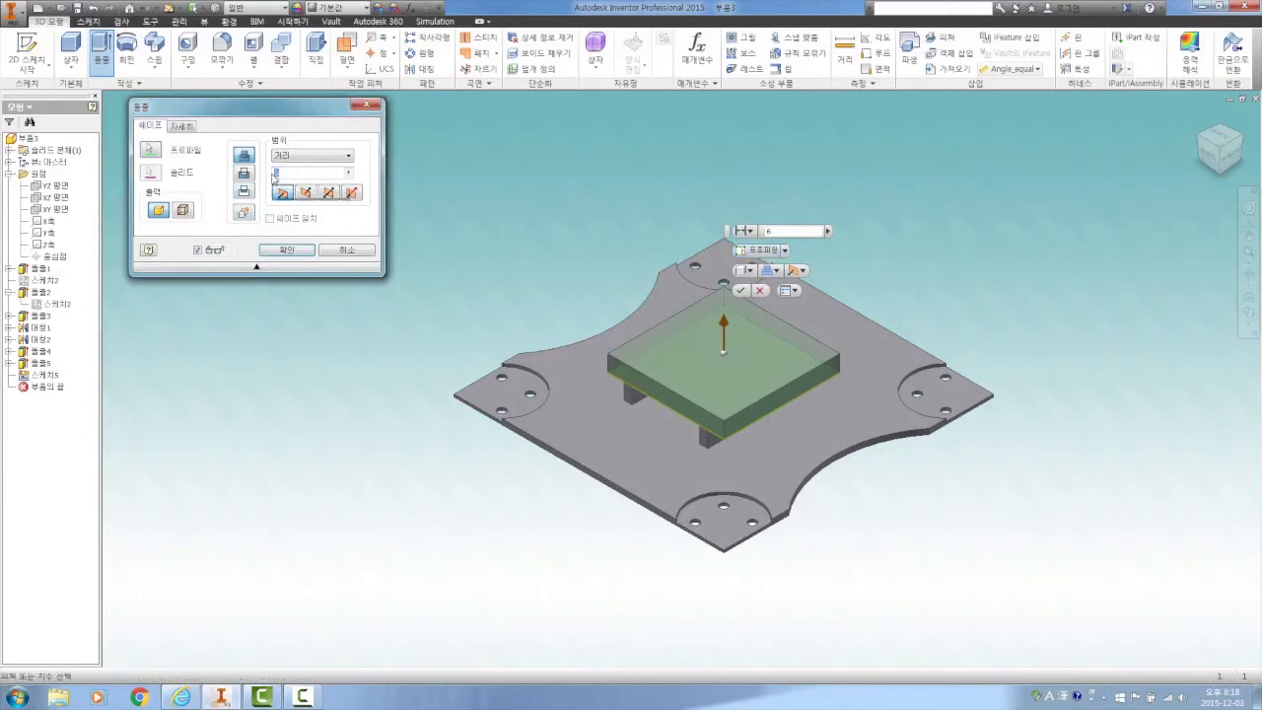
type("3")
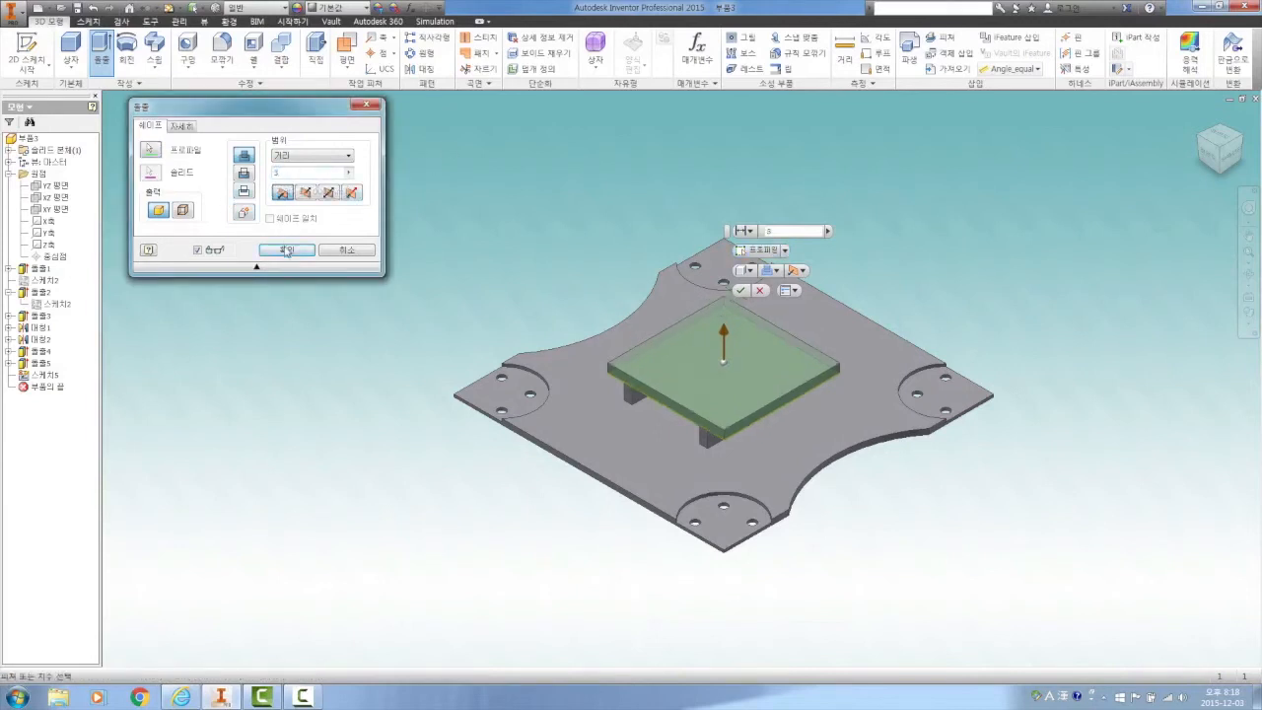
left_click(285, 250)
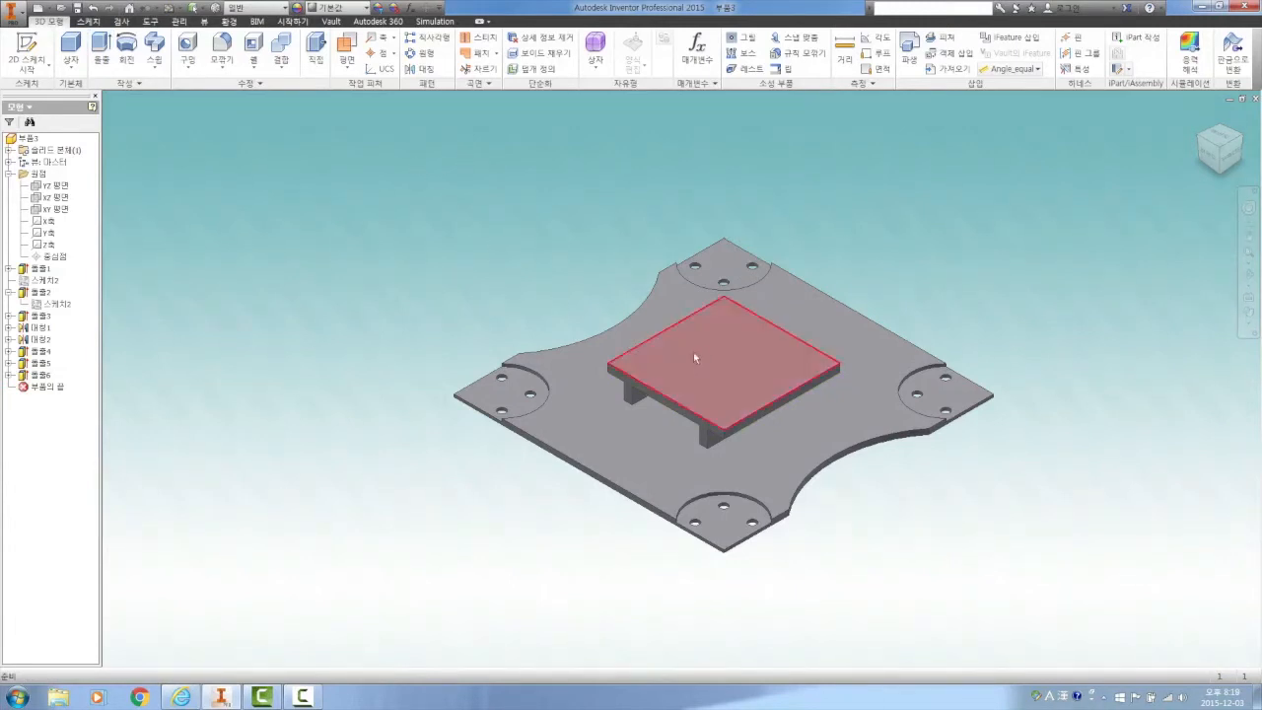
Sketch a two-point center rectangle, 32.5 mm wide and 32.5 mm high, on the square platform's top face, centered on the sketch origin
left_click(737, 365)
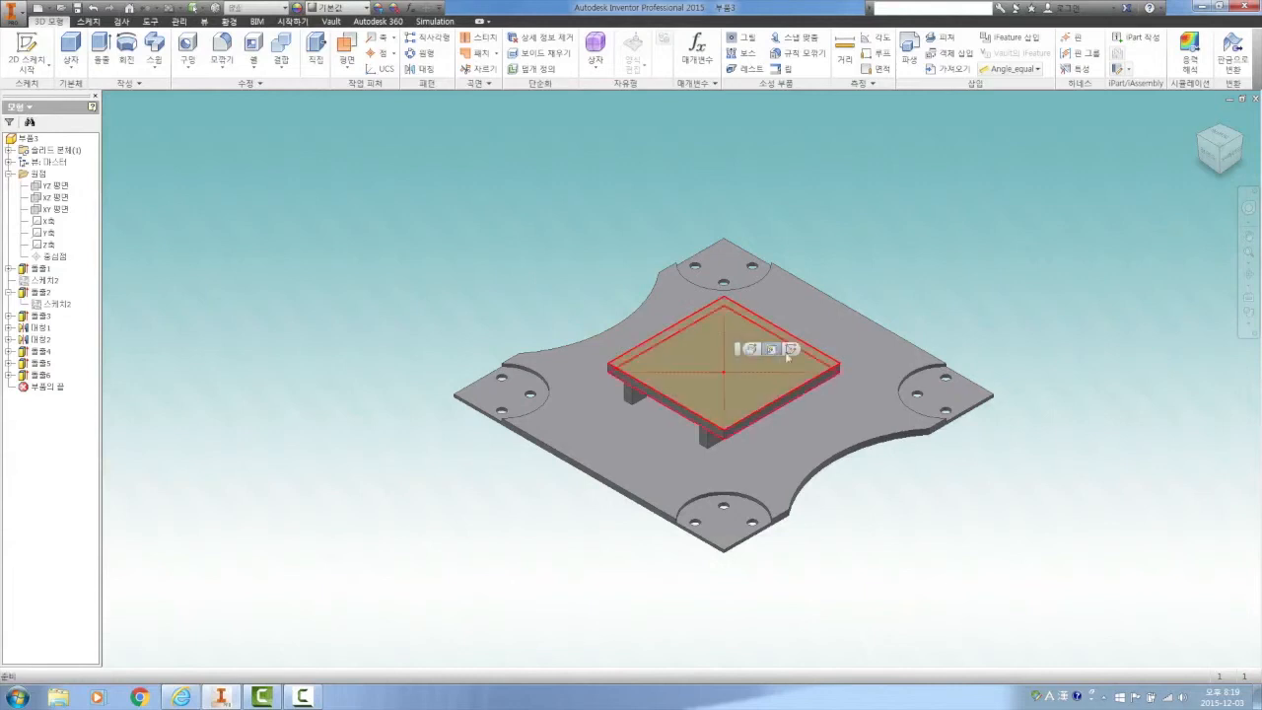
left_click(793, 350)
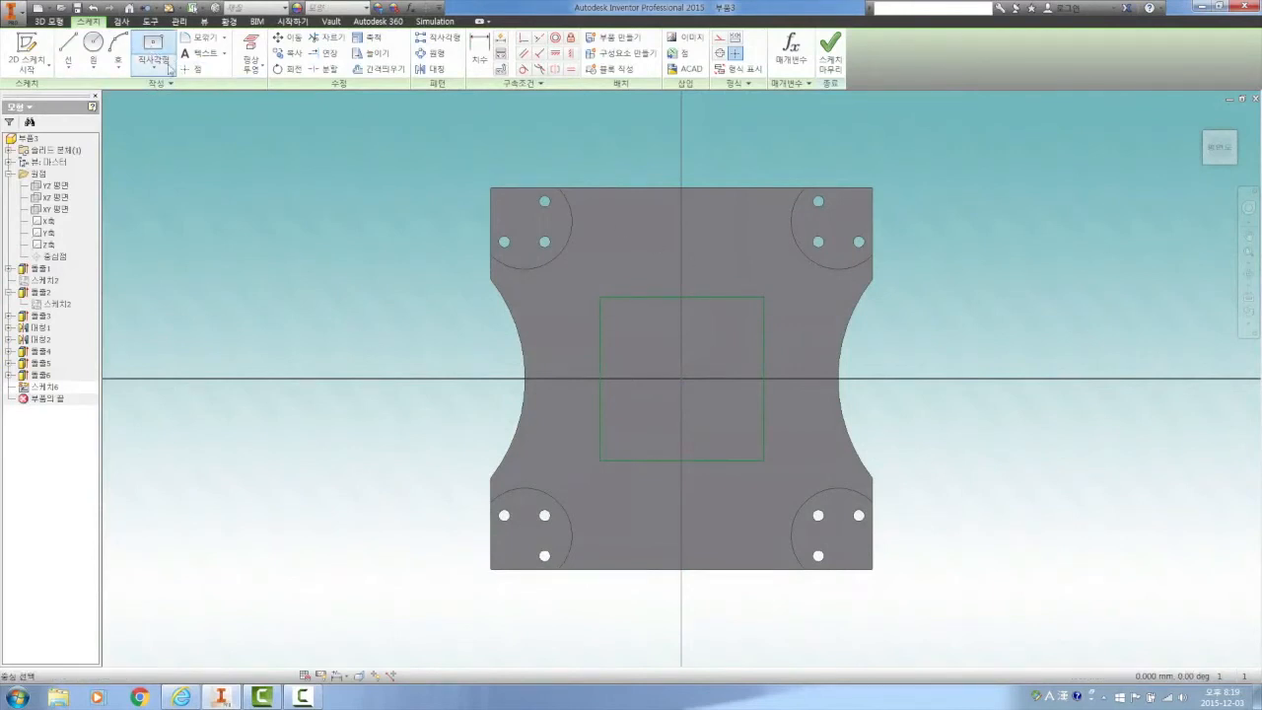
left_click(152, 49)
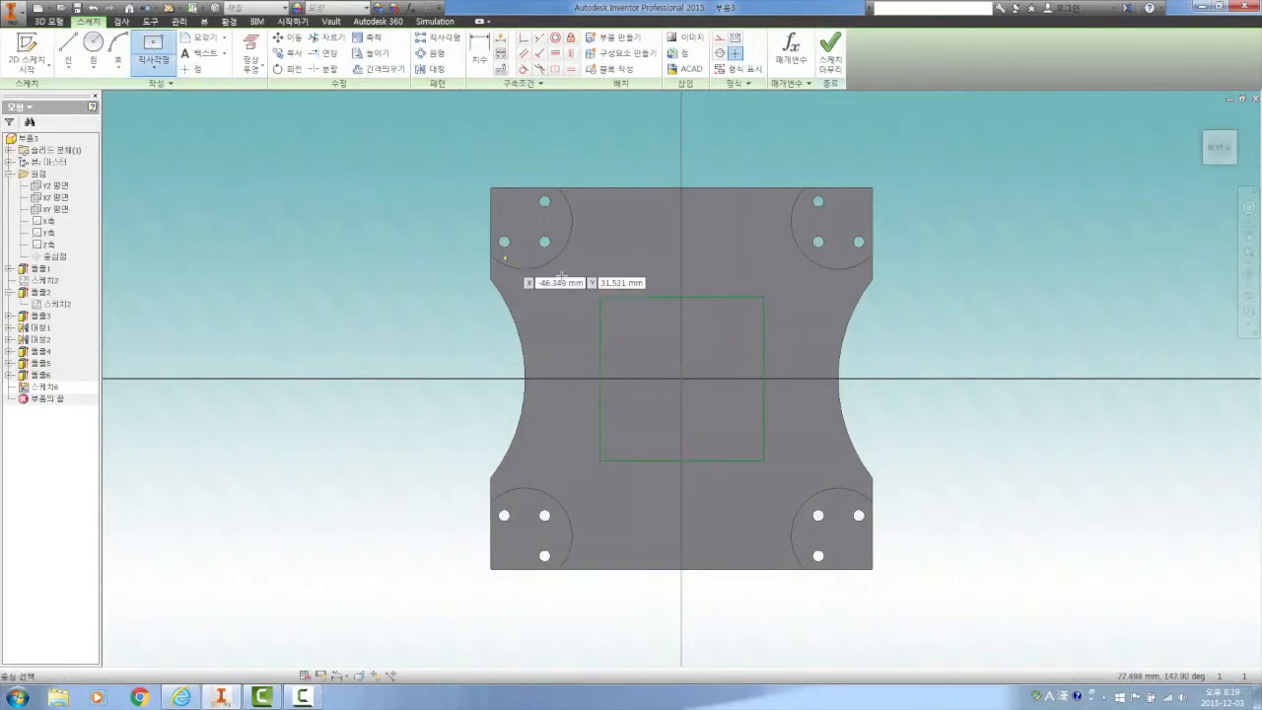
left_click(682, 377)
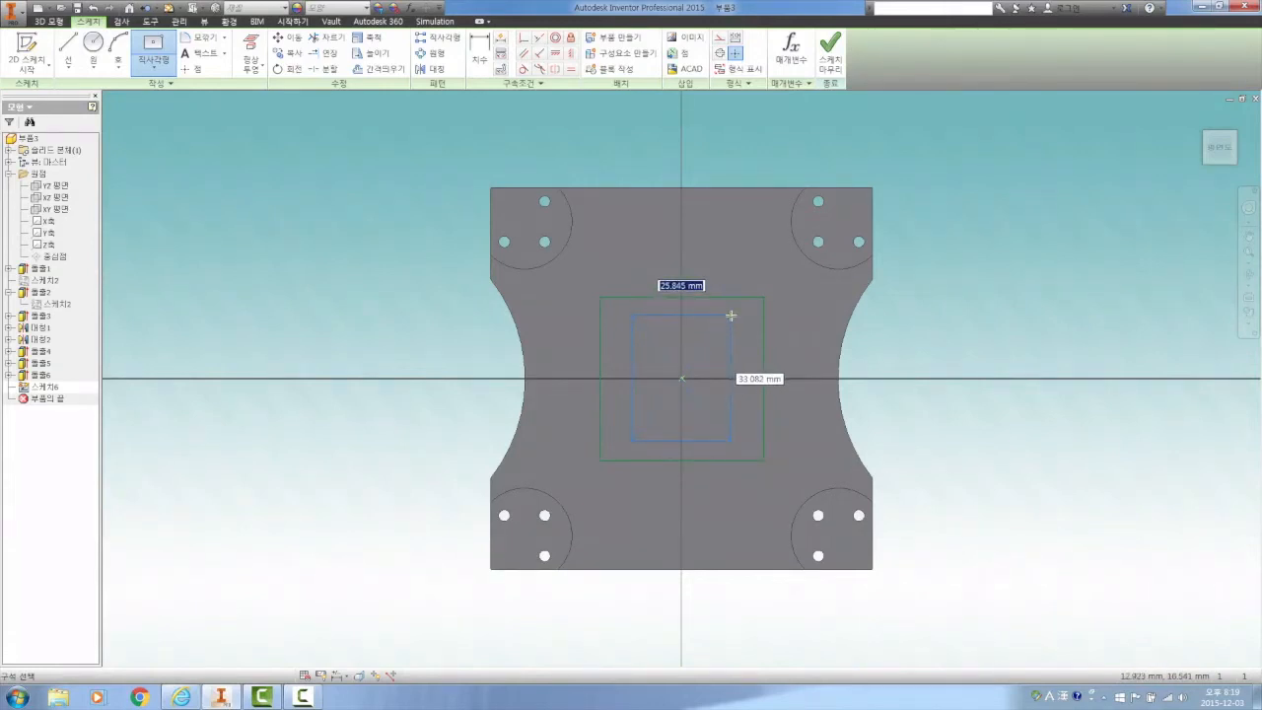
type("32.5")
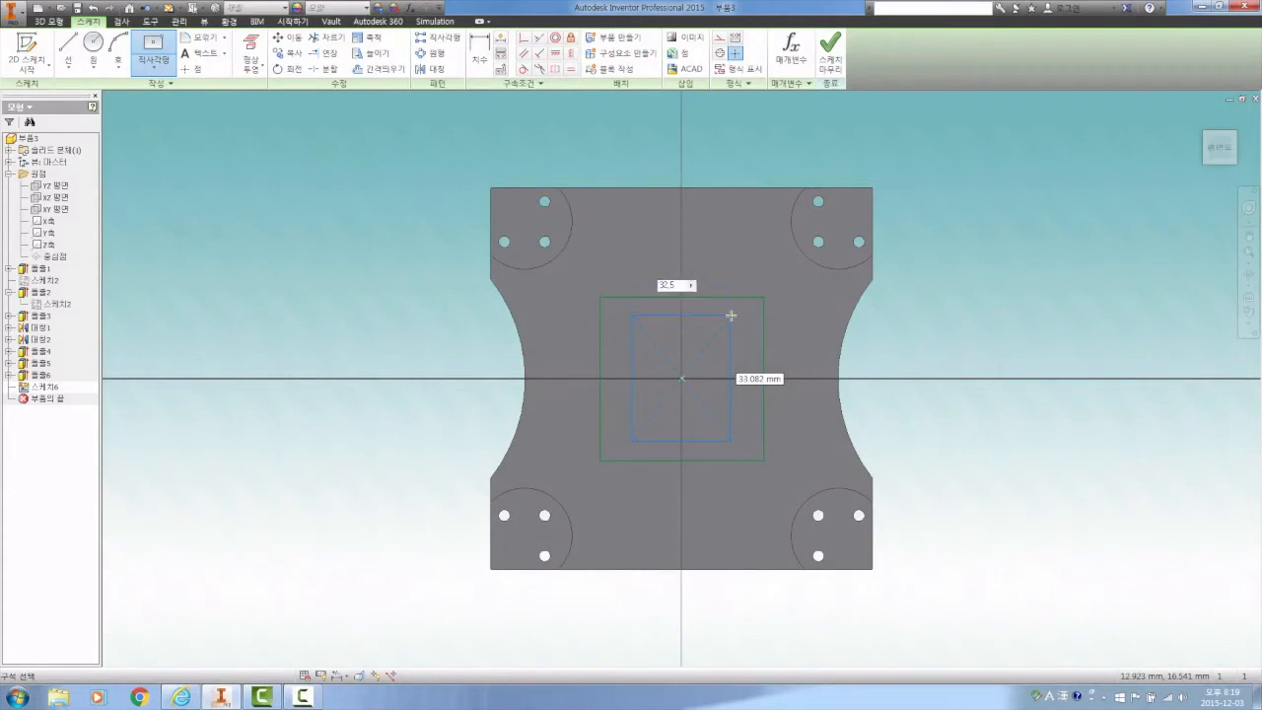
key("Tab")
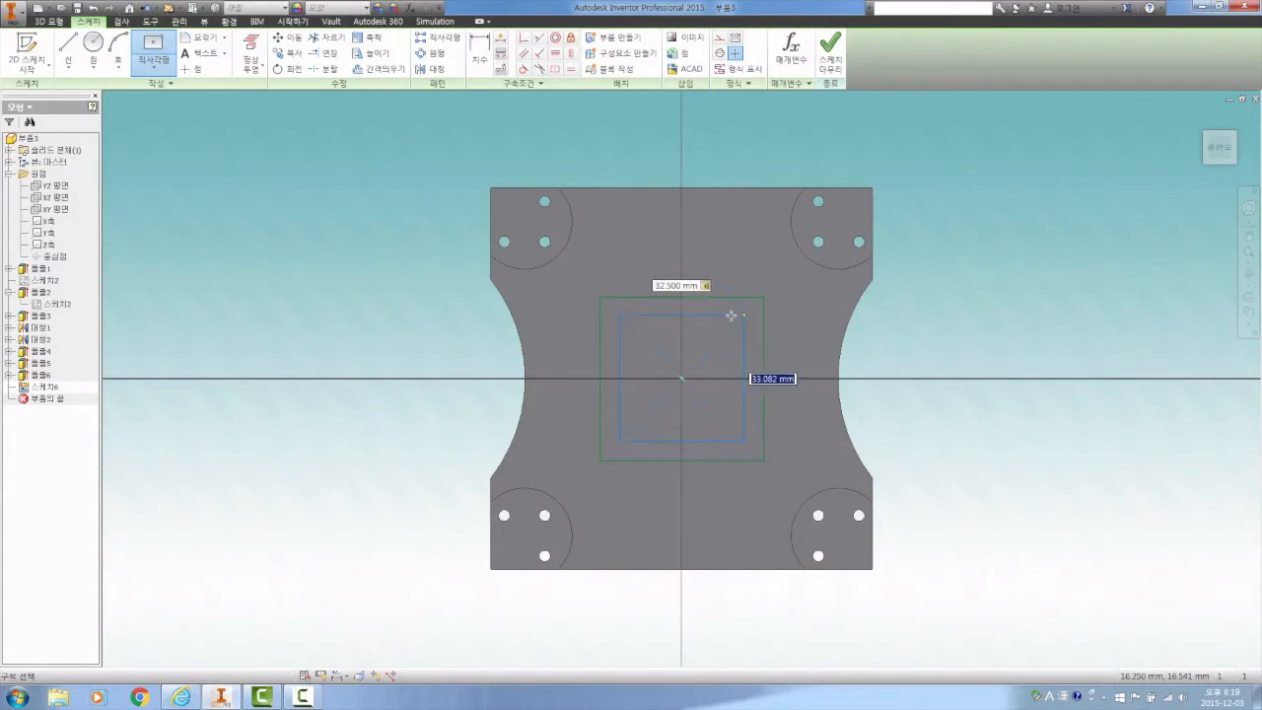
type("32.5")
key("Return")
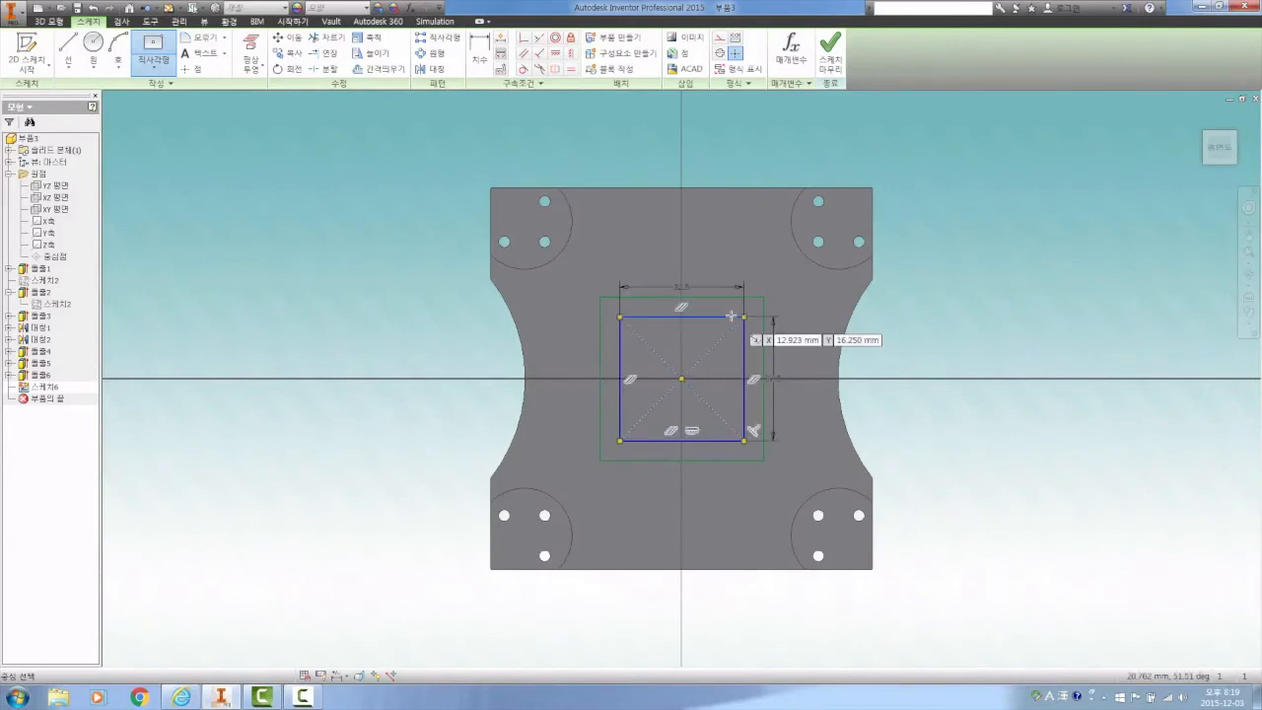
right_click(718, 241)
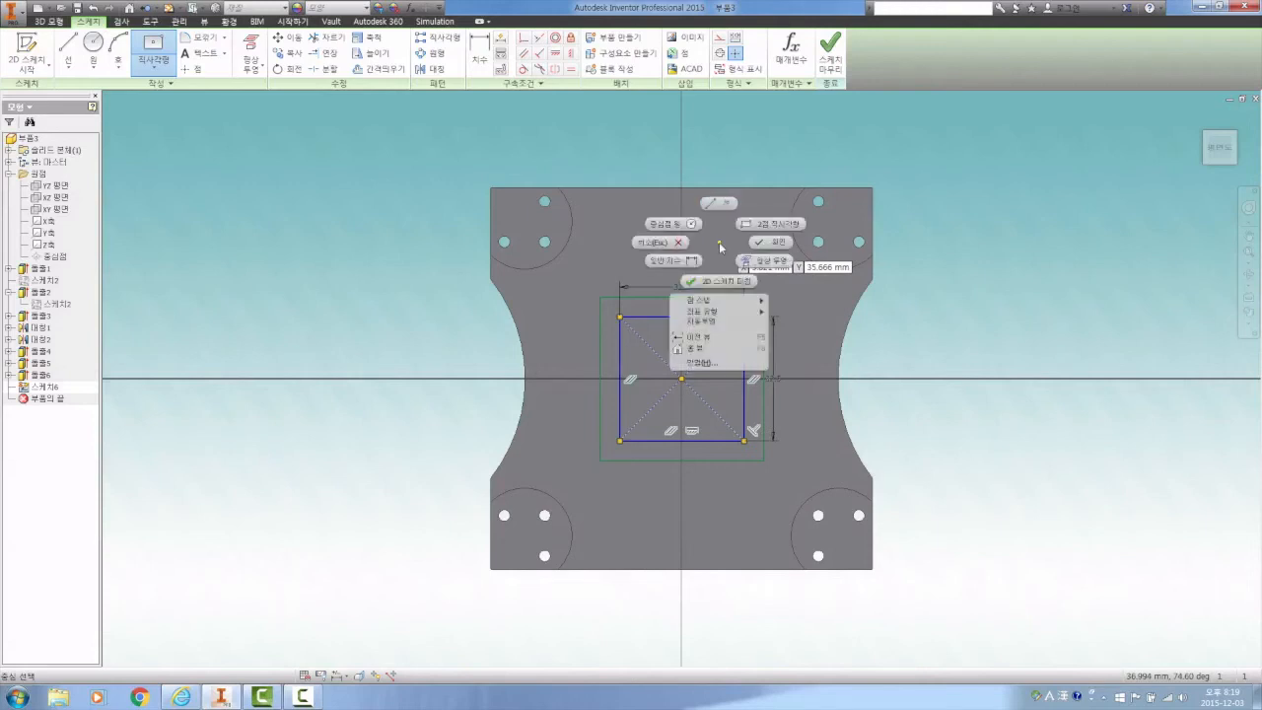
left_click(778, 243)
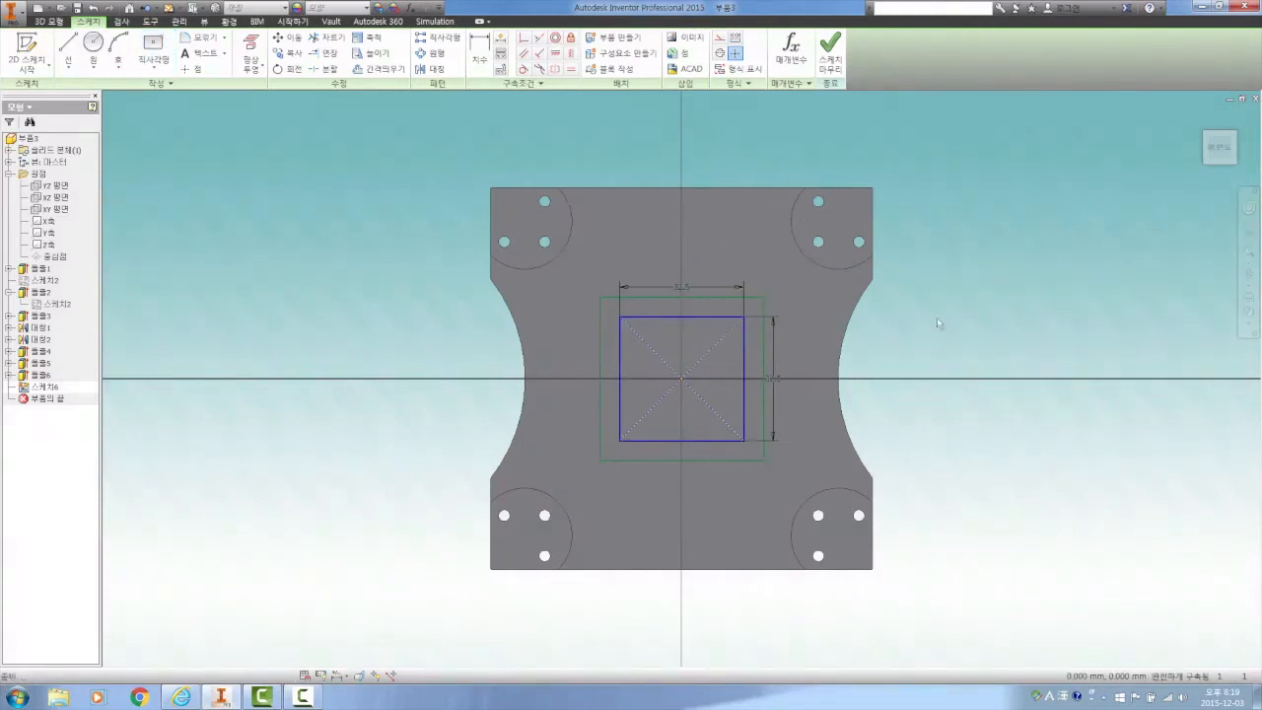